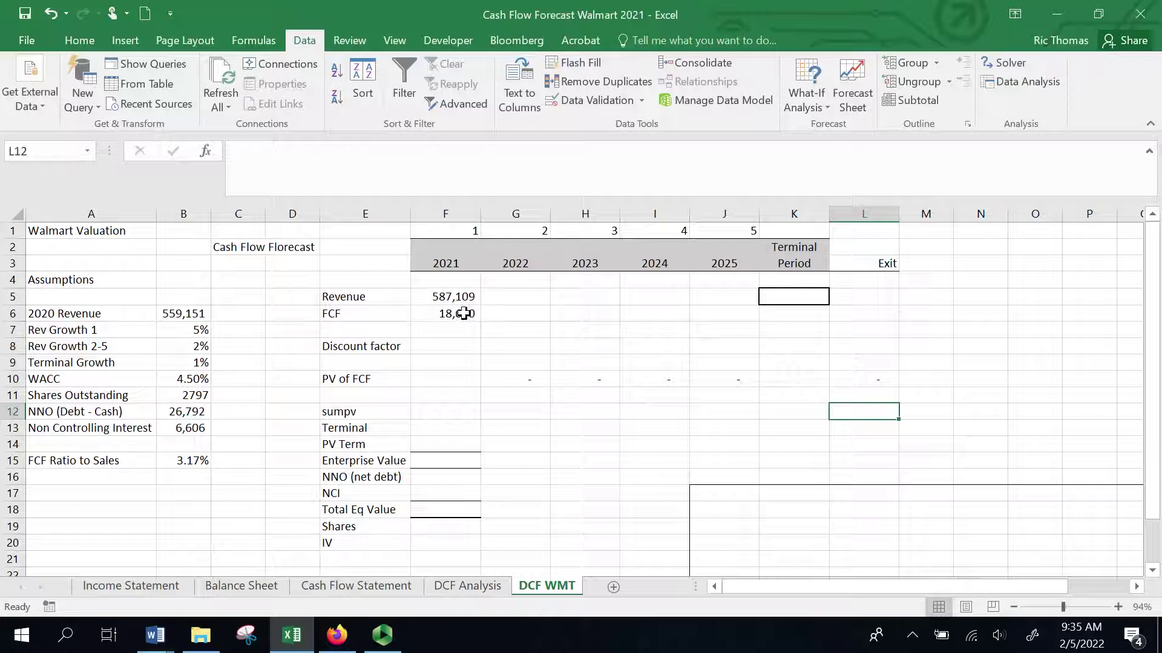
# Calculate 2022 revenue in G5 by growing 2021 revenue at the first growth rate, using =F5*(1+B7).
pyautogui.click(192, 462)
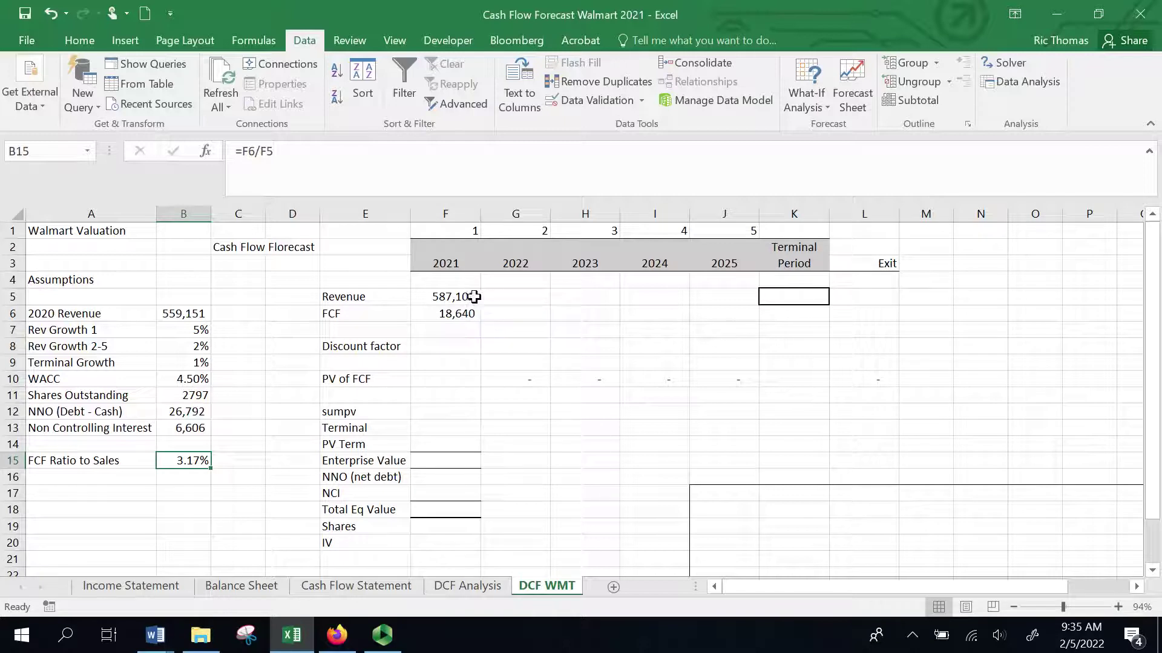
pyautogui.click(496, 297)
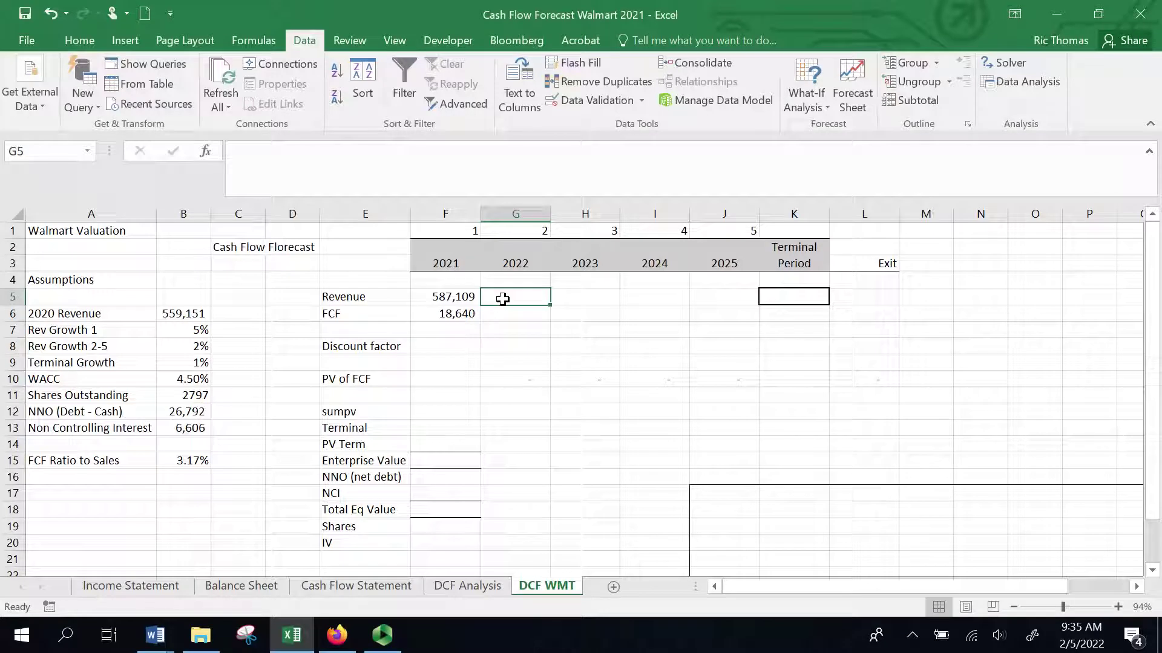
pyautogui.write('=')
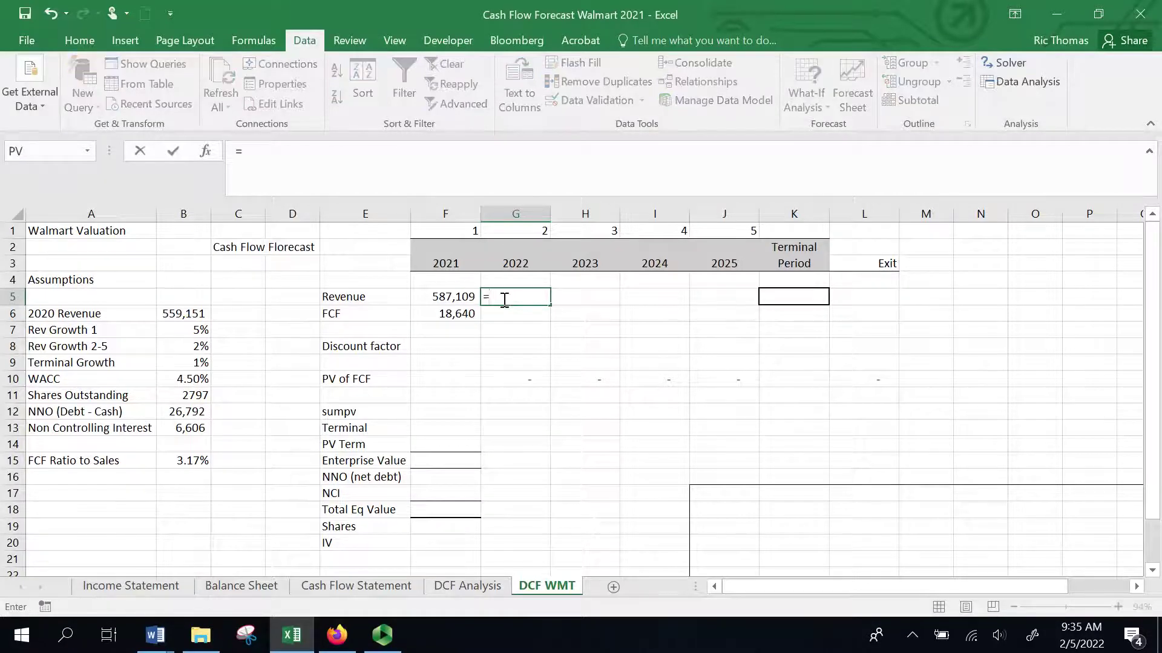
pyautogui.click(447, 300)
pyautogui.write('*')
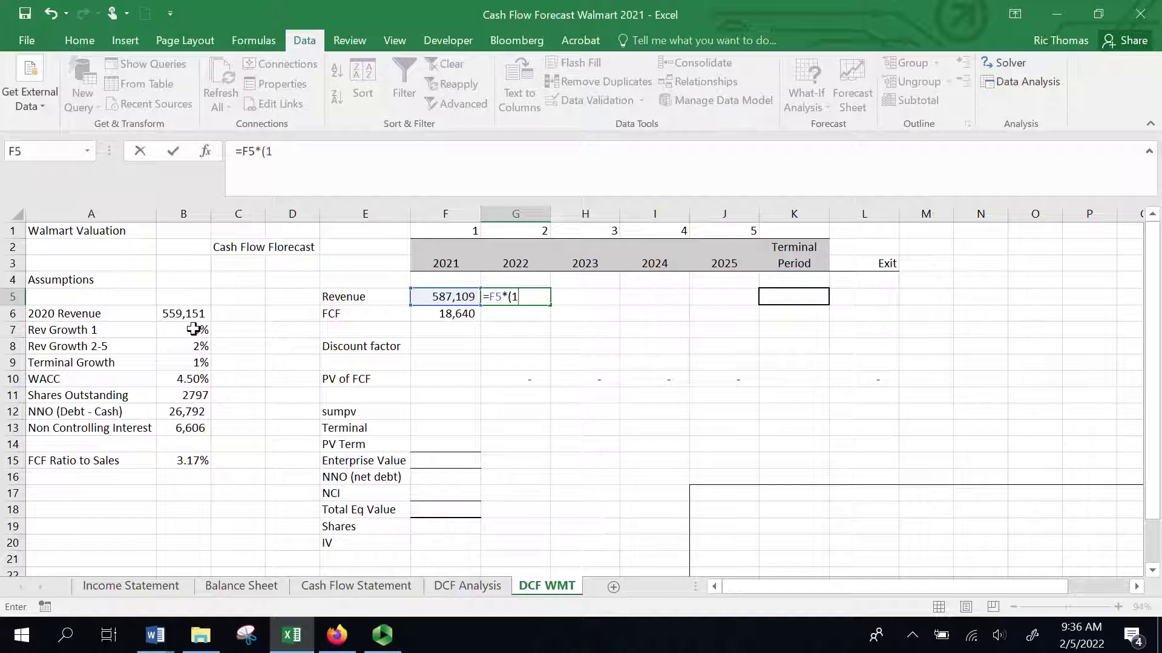
pyautogui.click(189, 330)
pyautogui.write(')')
pyautogui.press('Return')
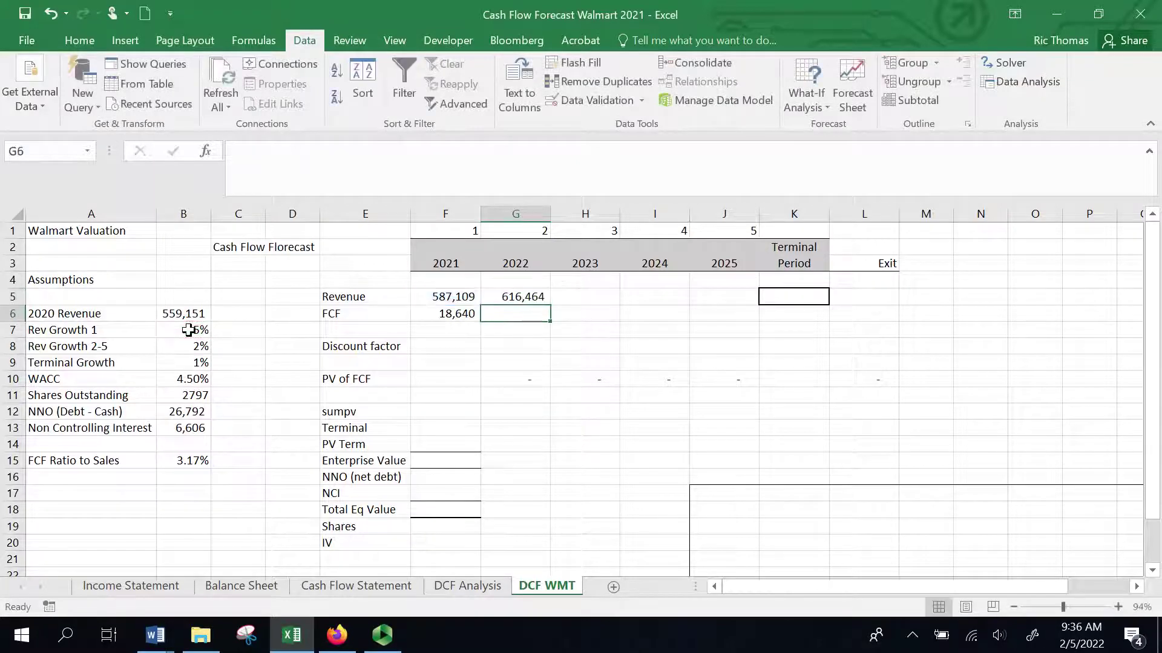
# Calculate 2023 revenue in H5 with =G5*(1+$B$8), keeping the Rev Growth 2-5 reference absolute.
pyautogui.click(603, 299)
pyautogui.write('=')
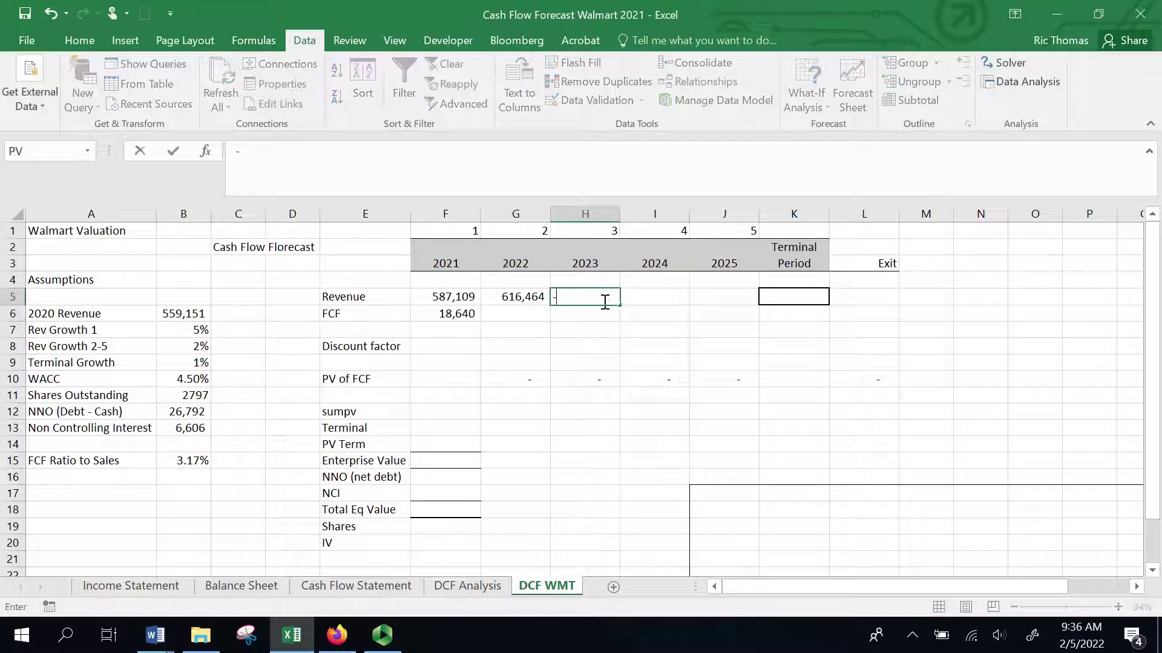
pyautogui.click(535, 297)
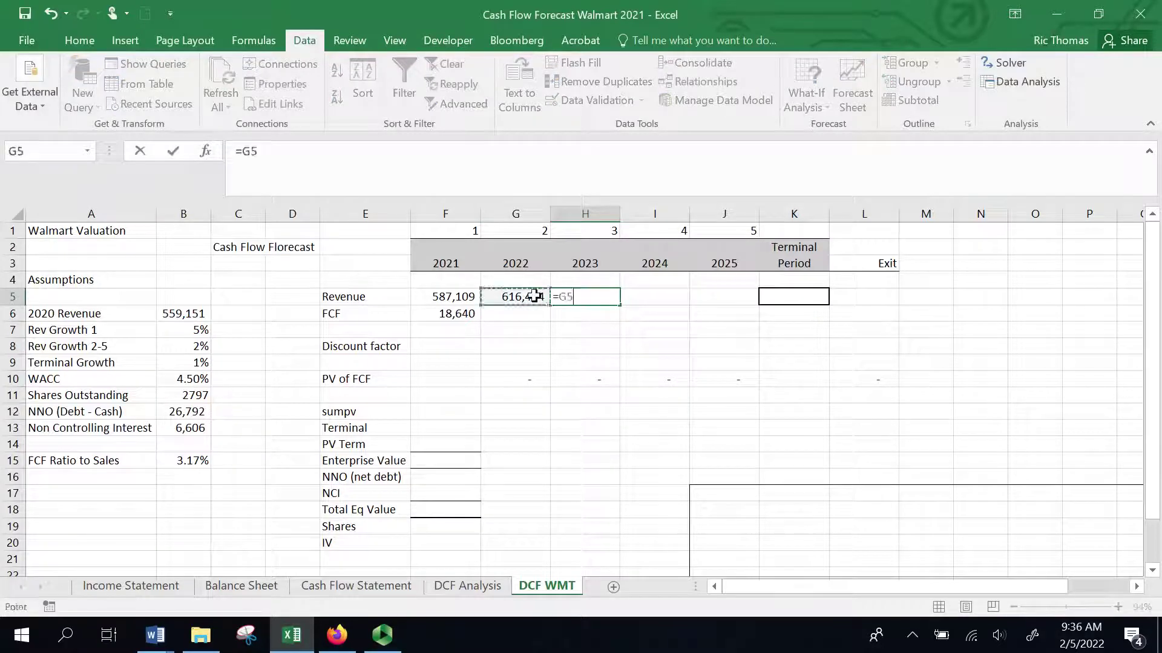
pyautogui.write('*')
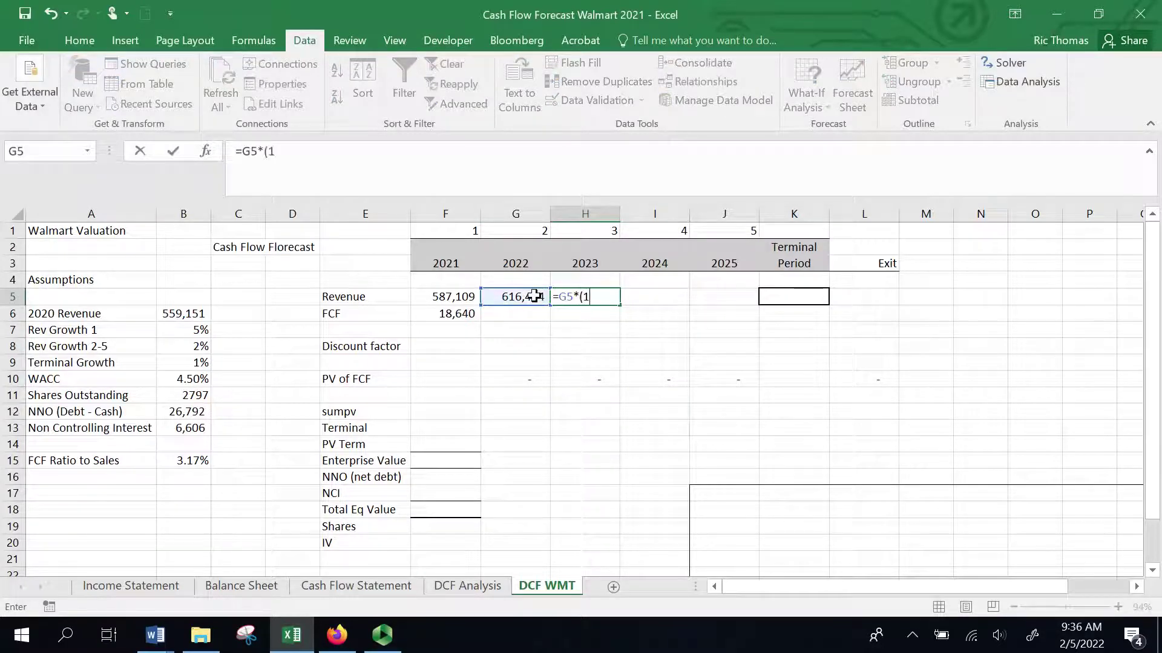
pyautogui.write('(1+')
pyautogui.click(185, 346)
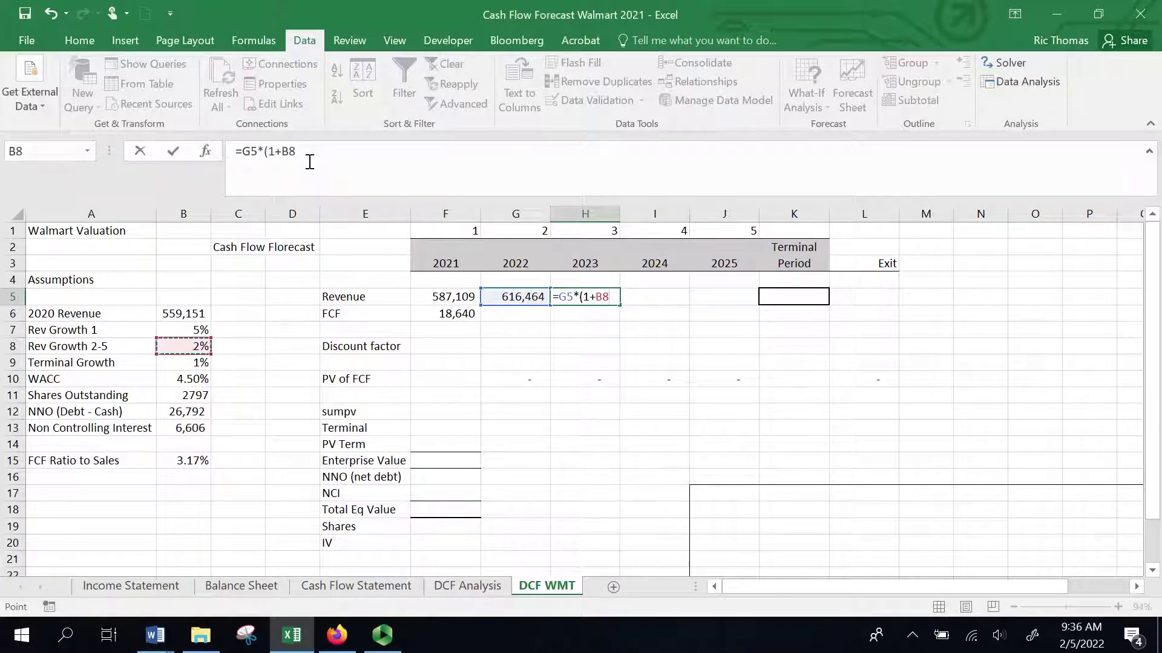
pyautogui.doubleClick(285, 151)
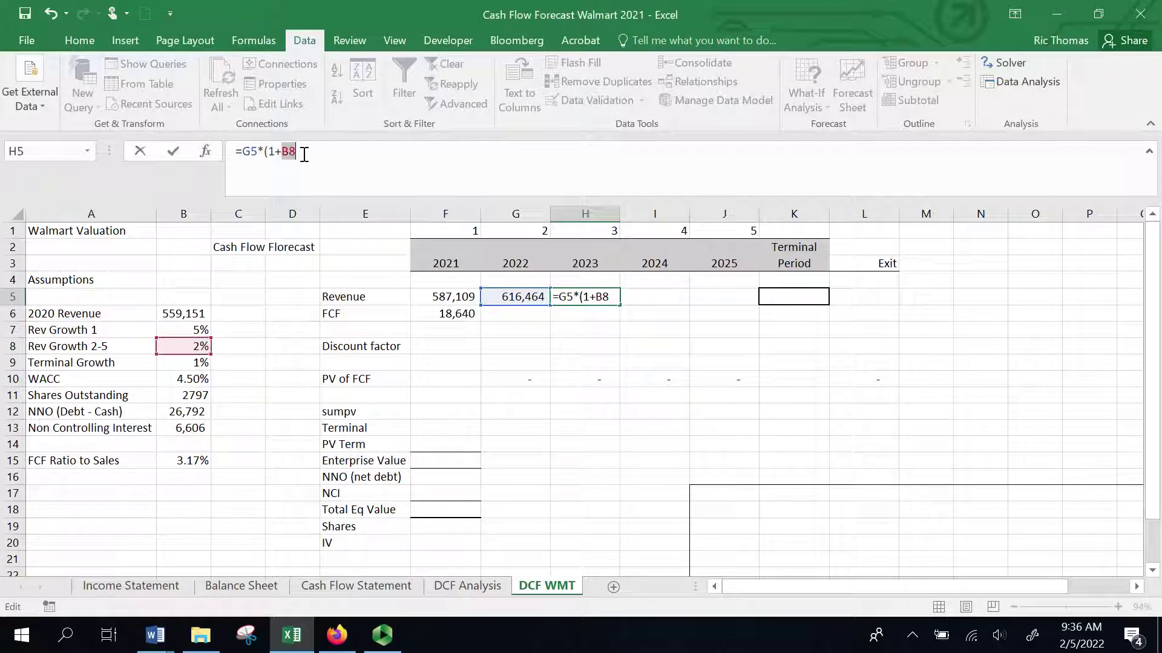
pyautogui.press('F4')
pyautogui.click(333, 145)
pyautogui.write(')')
pyautogui.press('Return')
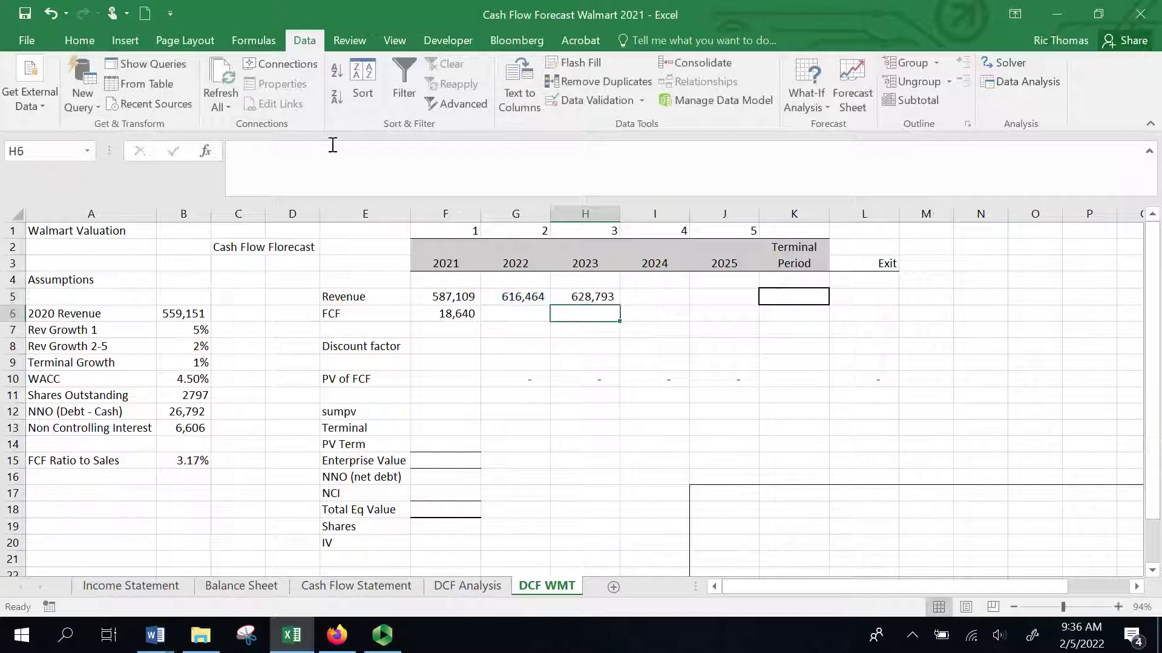
# Copy the 2023 revenue formula across to 2024 and 2025 (I5:J5).
pyautogui.click(603, 294)
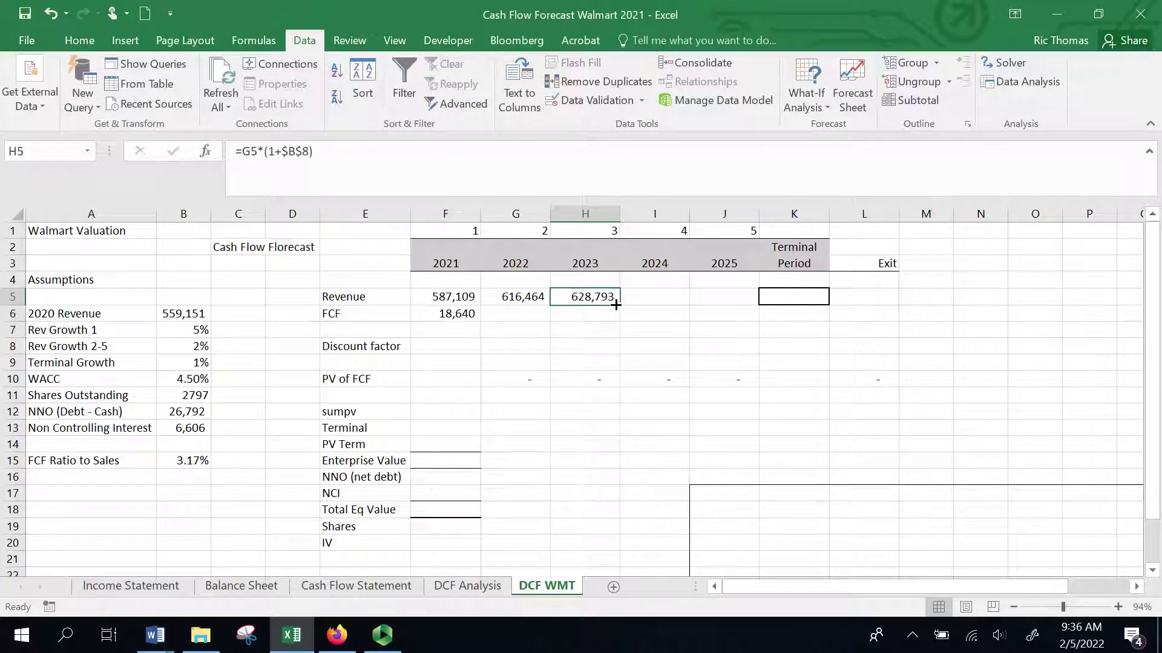
pyautogui.moveTo(619, 305); pyautogui.dragTo(745, 308)
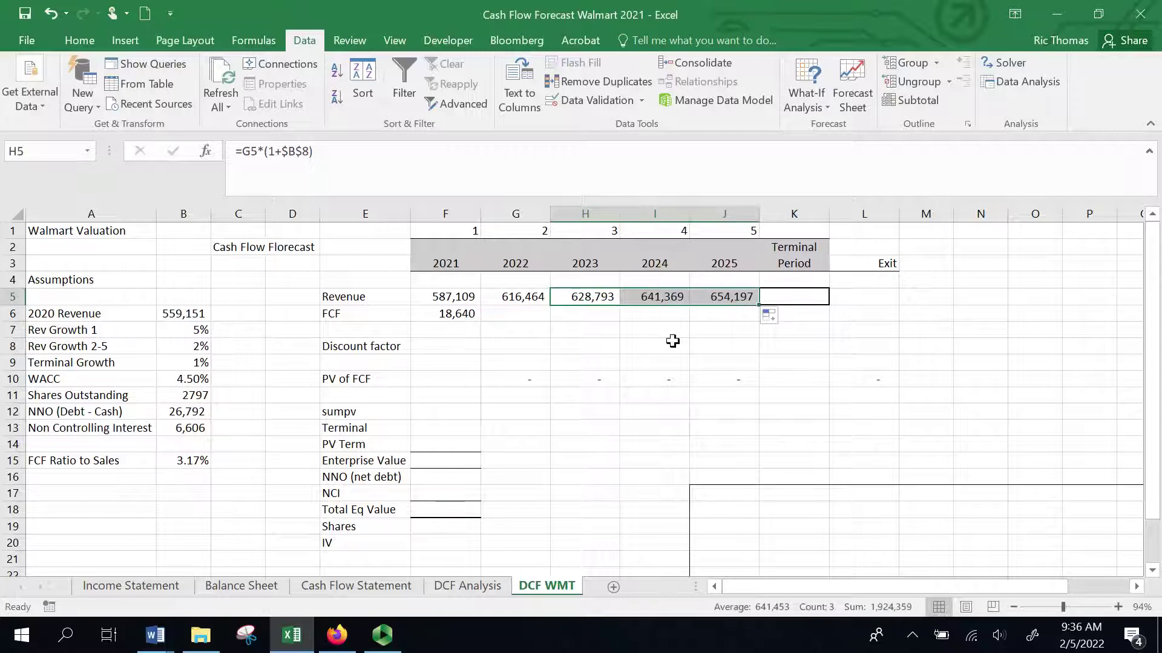
pyautogui.click(743, 297)
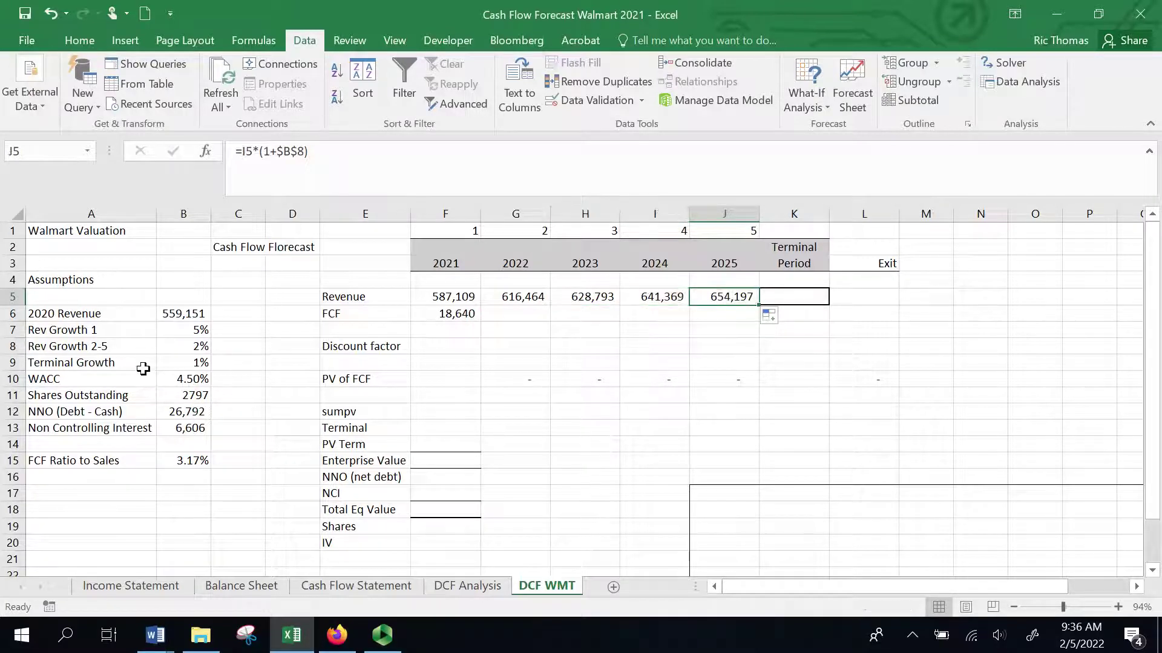
# Calculate terminal period revenue in K5 by applying the terminal growth rate to 2025 revenue, using =J5*(1+B9).
pyautogui.click(794, 295)
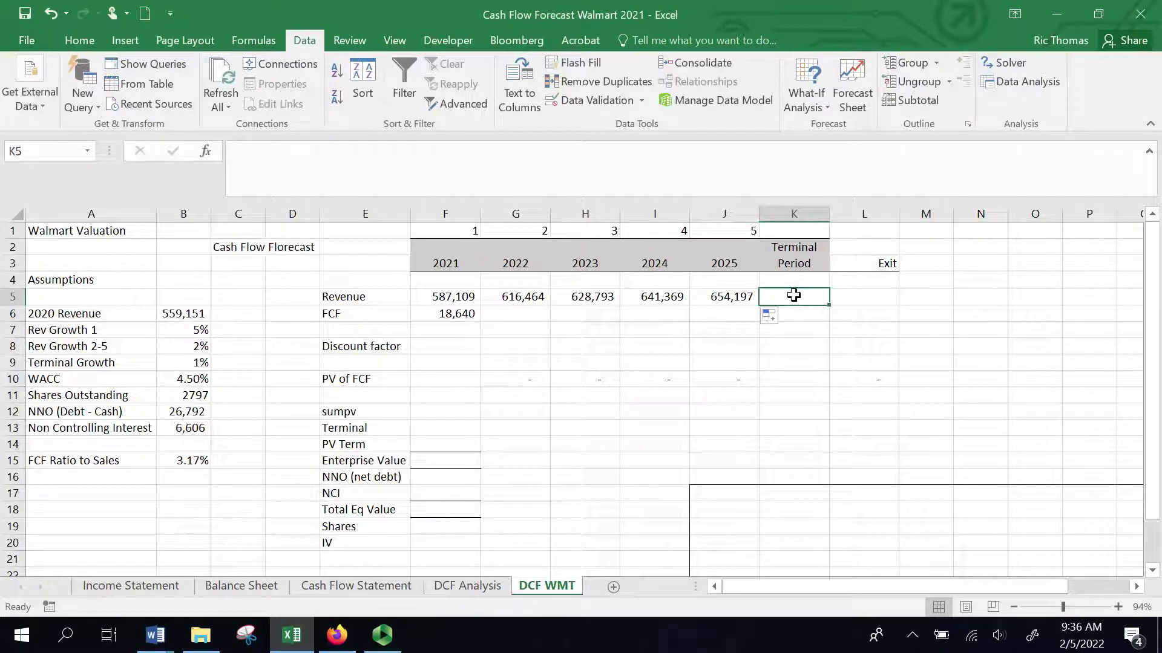
pyautogui.write('=')
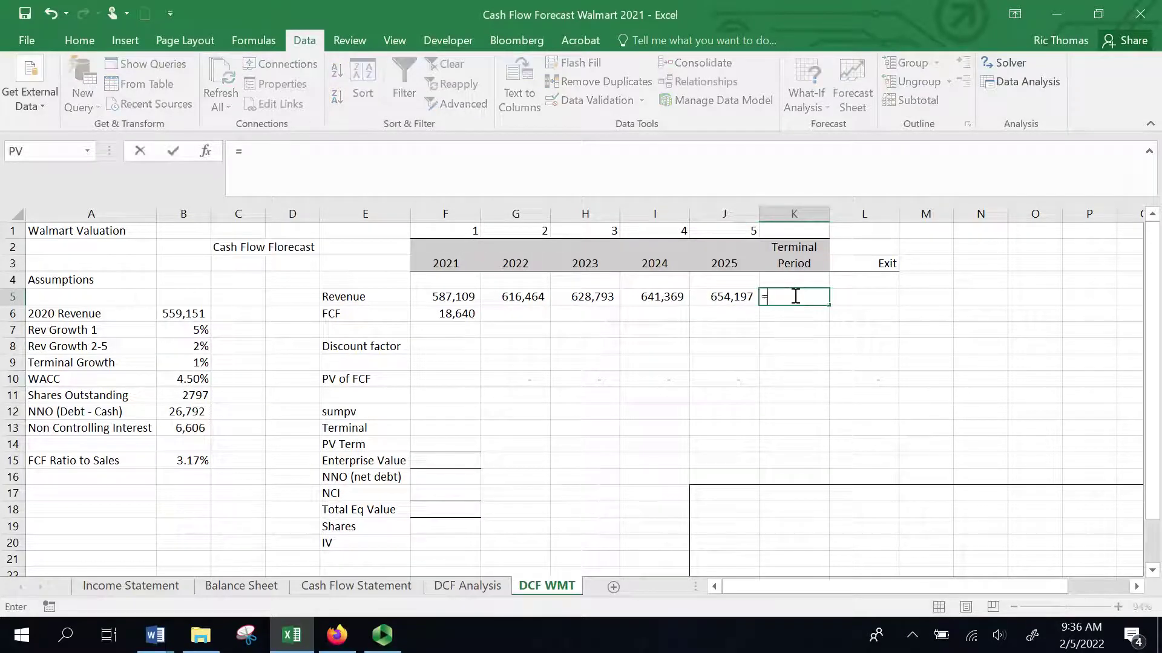
pyautogui.click(735, 297)
pyautogui.write('*')
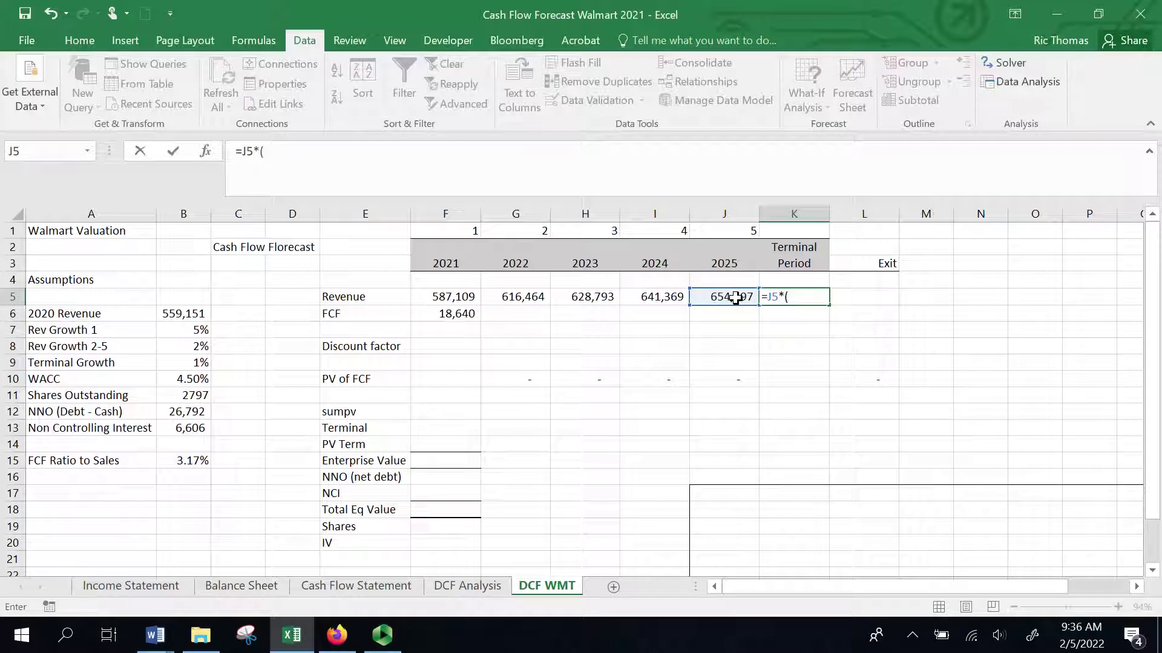
pyautogui.write('(1+')
pyautogui.click(192, 360)
pyautogui.click(346, 164)
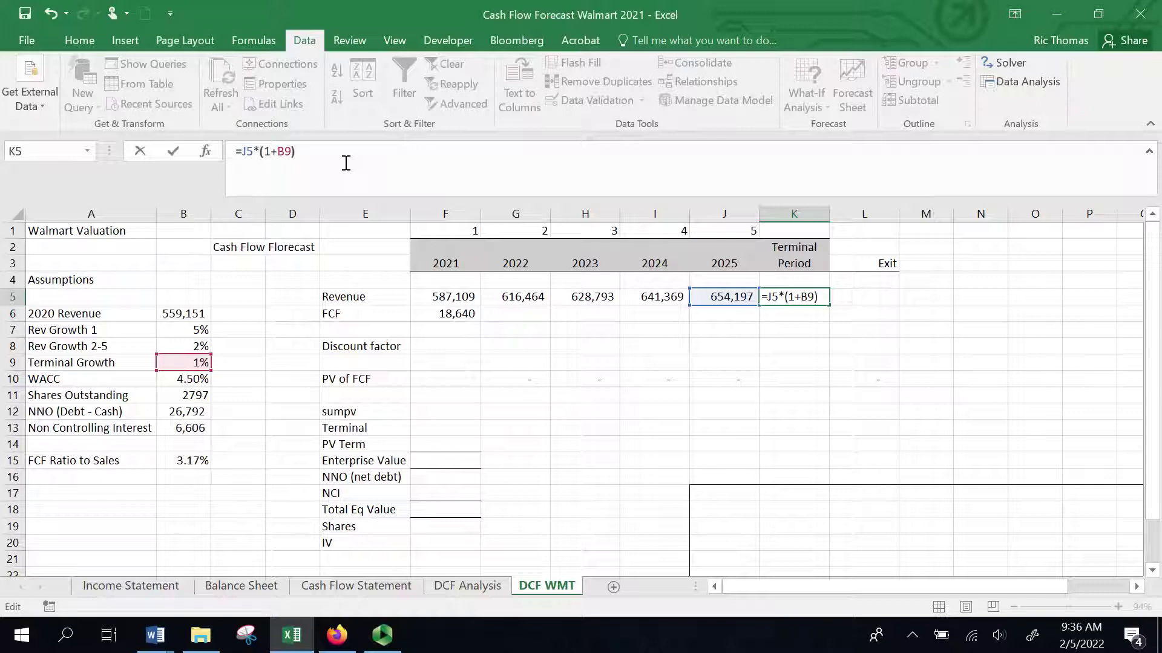
pyautogui.write(')')
pyautogui.press('Return')
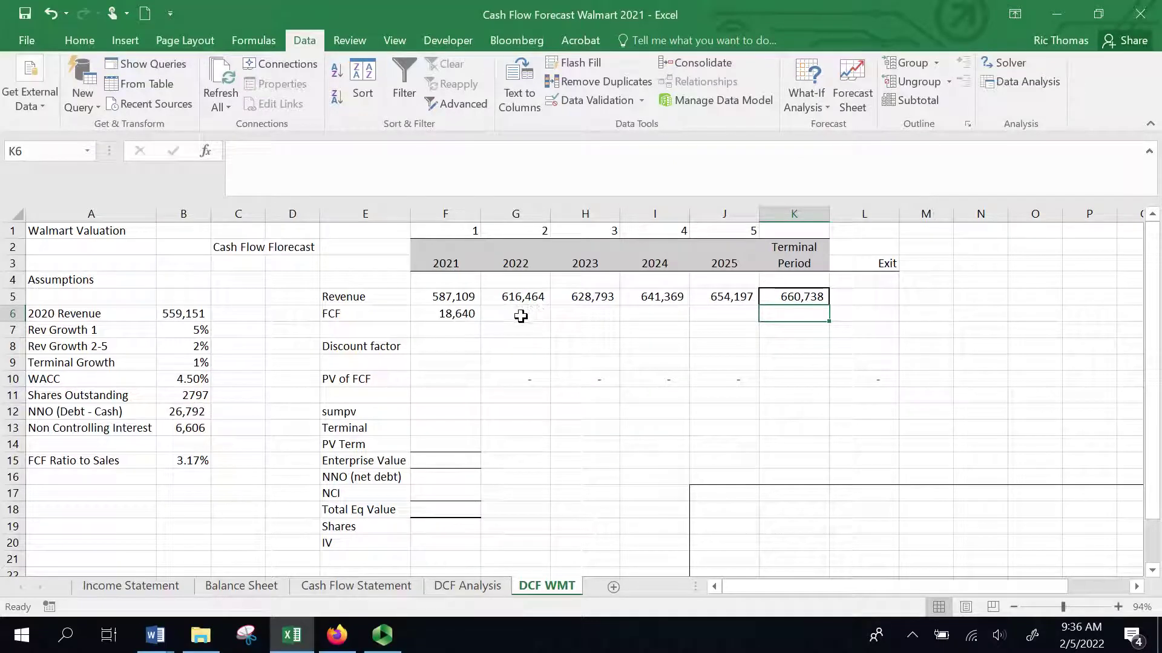
# Calculate 2022 FCF in G6 as the FCF ratio to sales times revenue, using =$B$15*G5.
pyautogui.click(456, 312)
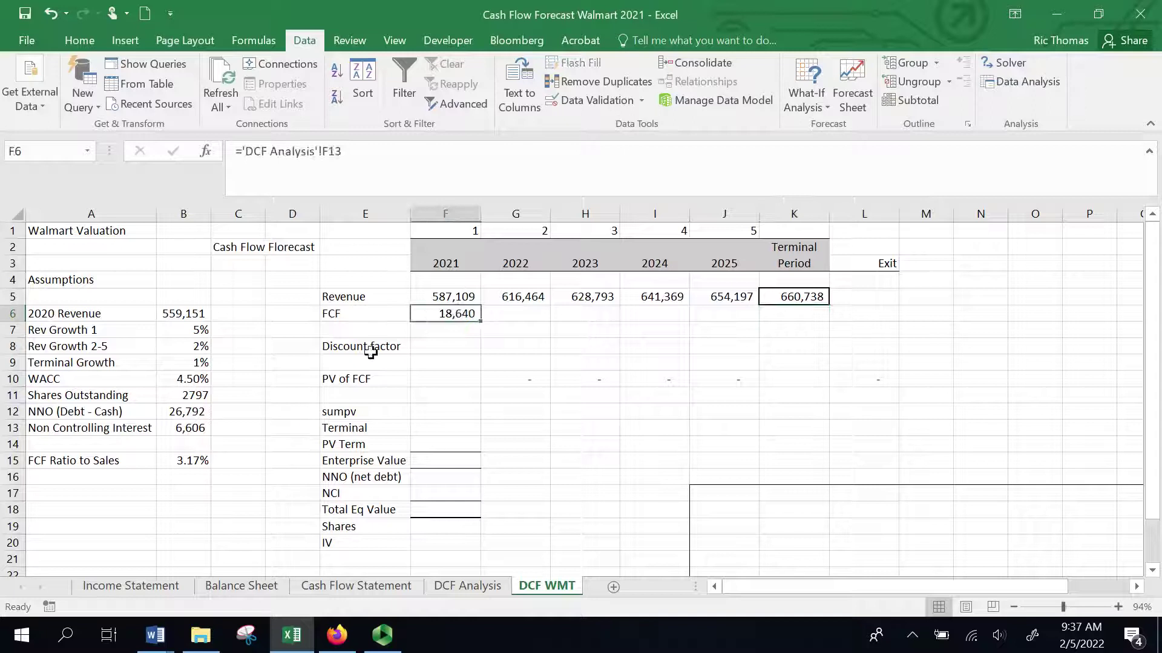
pyautogui.click(195, 461)
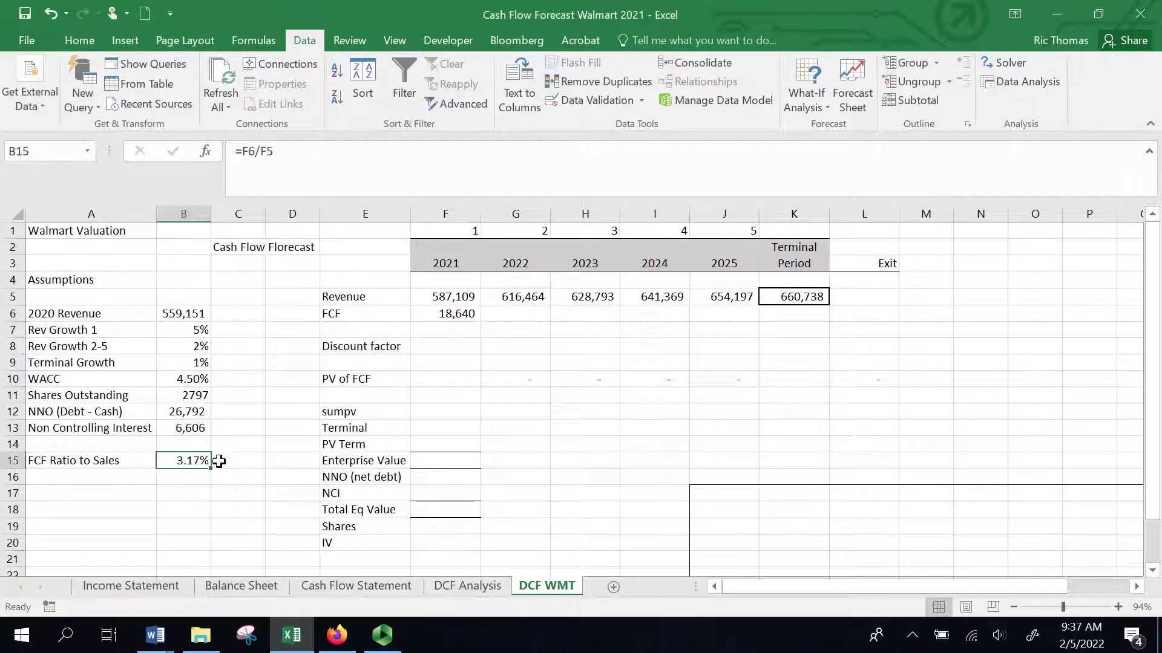
pyautogui.click(515, 314)
pyautogui.write('=')
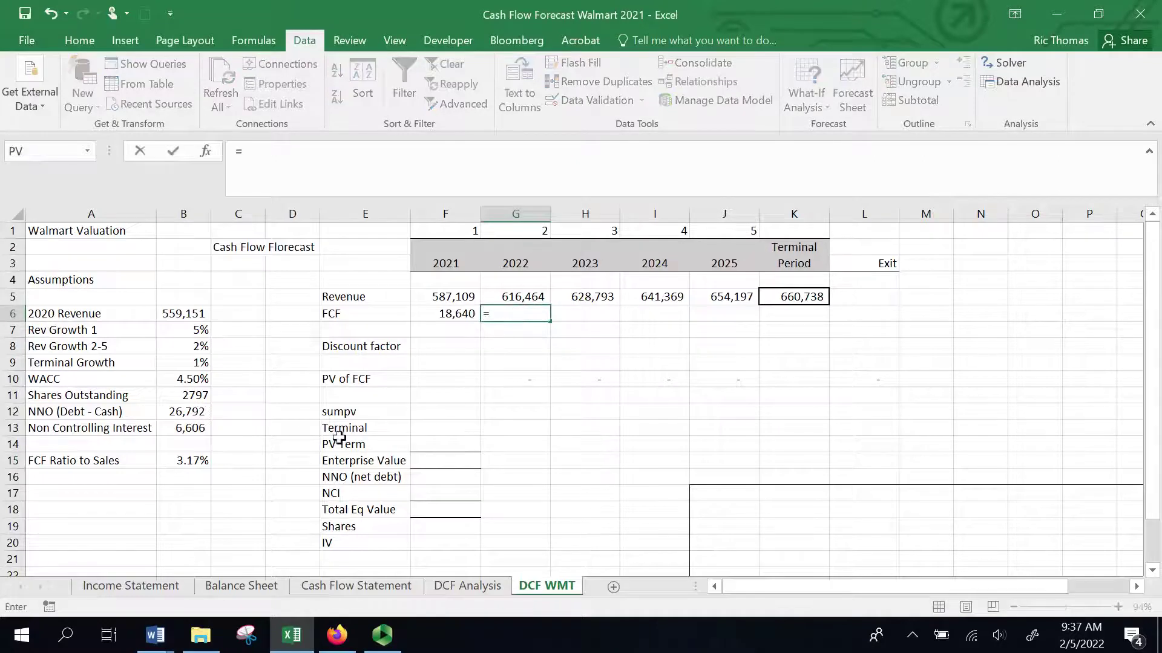
pyautogui.click(197, 460)
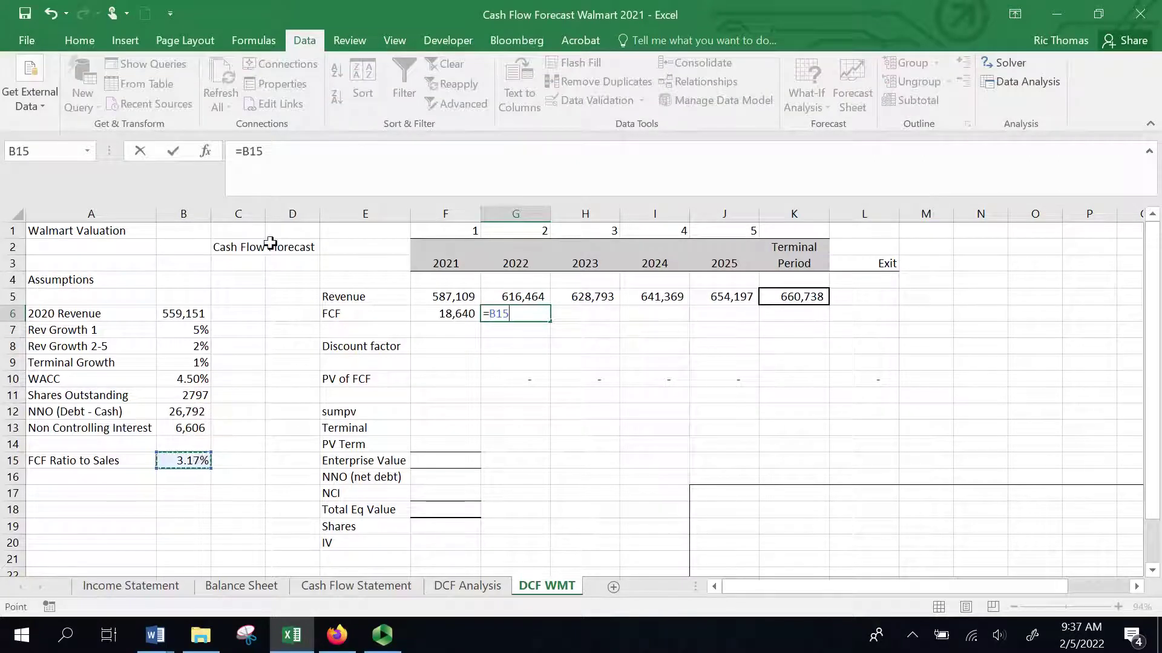
pyautogui.press('F4')
pyautogui.write('*')
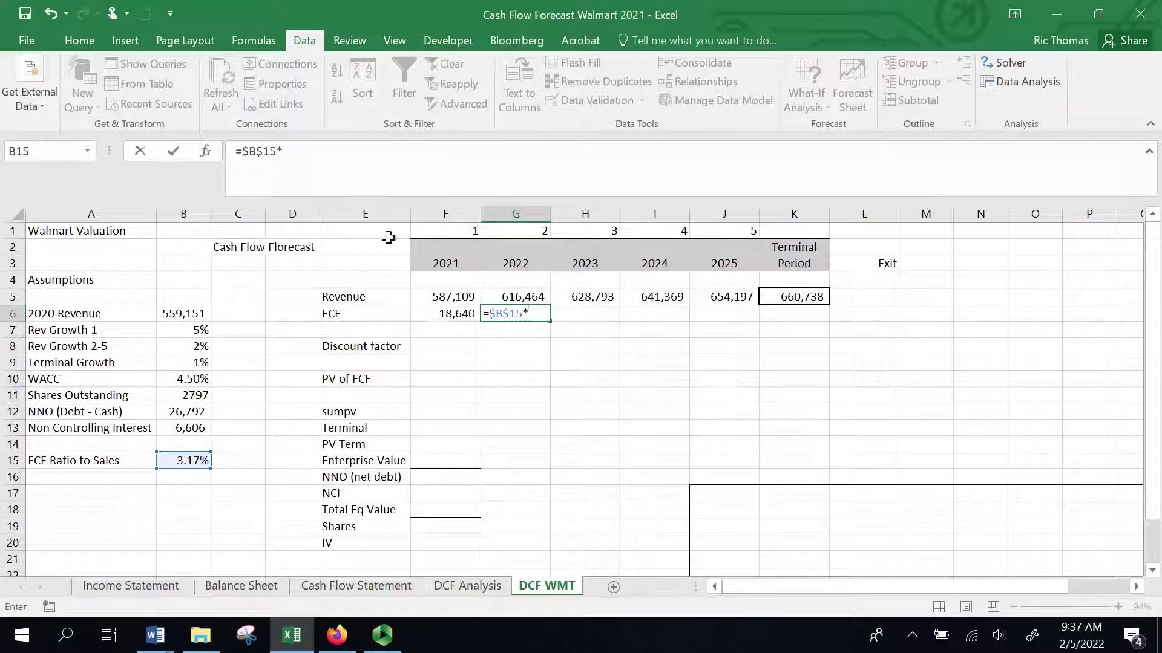
pyautogui.click(522, 299)
pyautogui.press('Return')
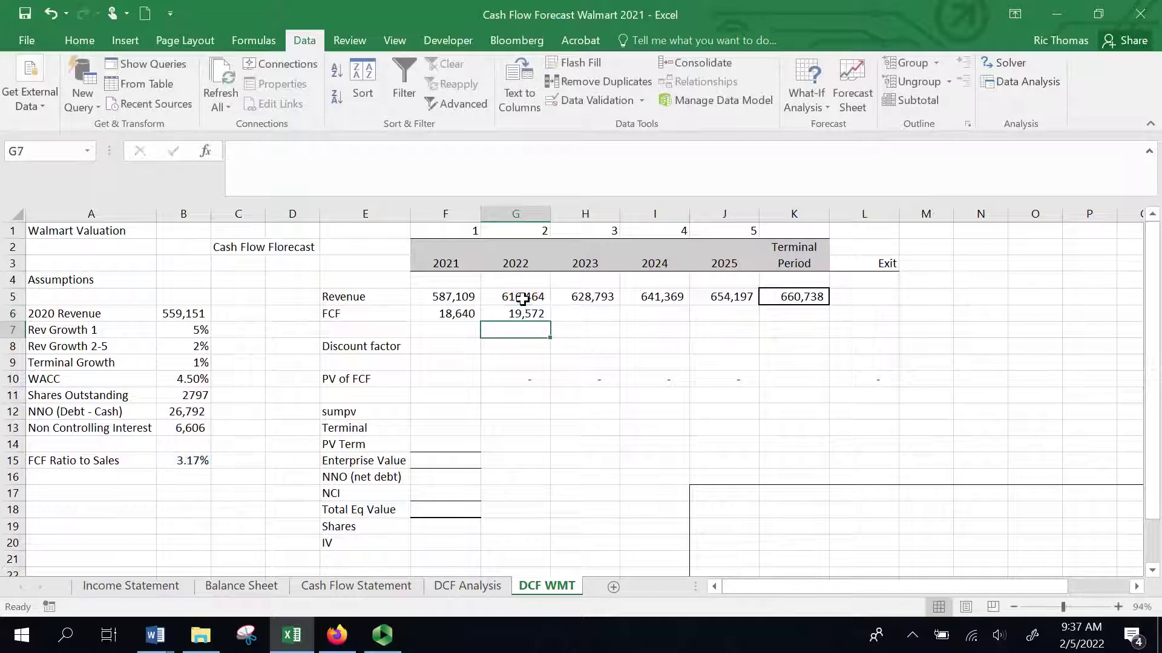
# Copy the 2022 FCF formula across through the terminal period (H6:K6).
pyautogui.click(531, 312)
pyautogui.moveTo(556, 323); pyautogui.dragTo(787, 327)
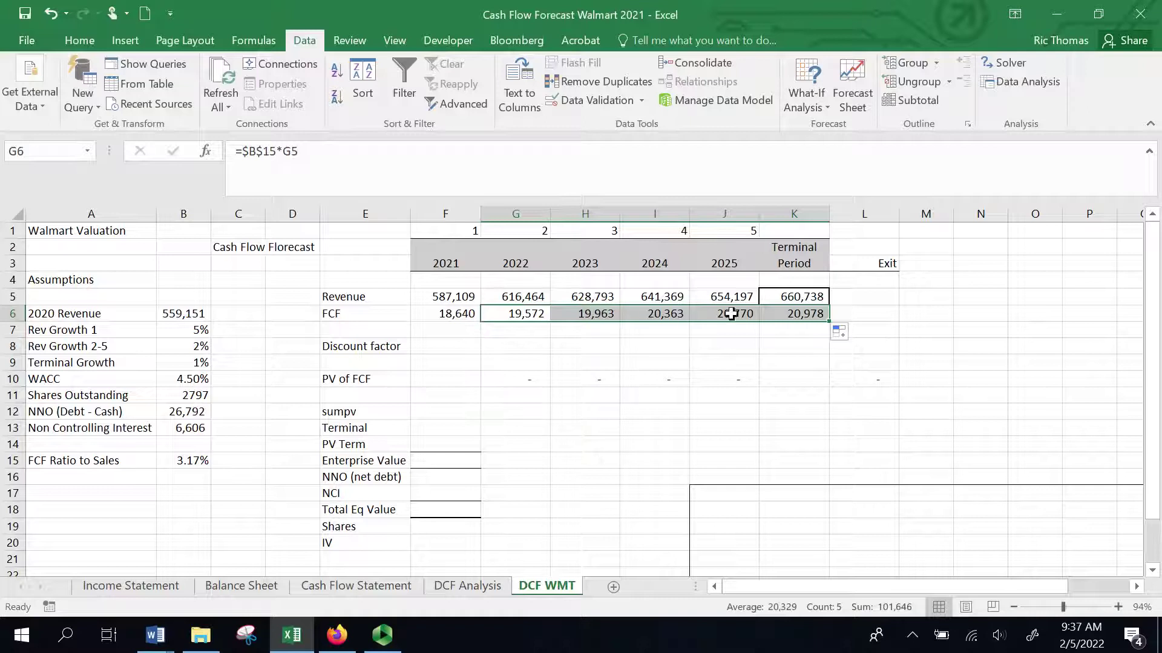
pyautogui.click(874, 315)
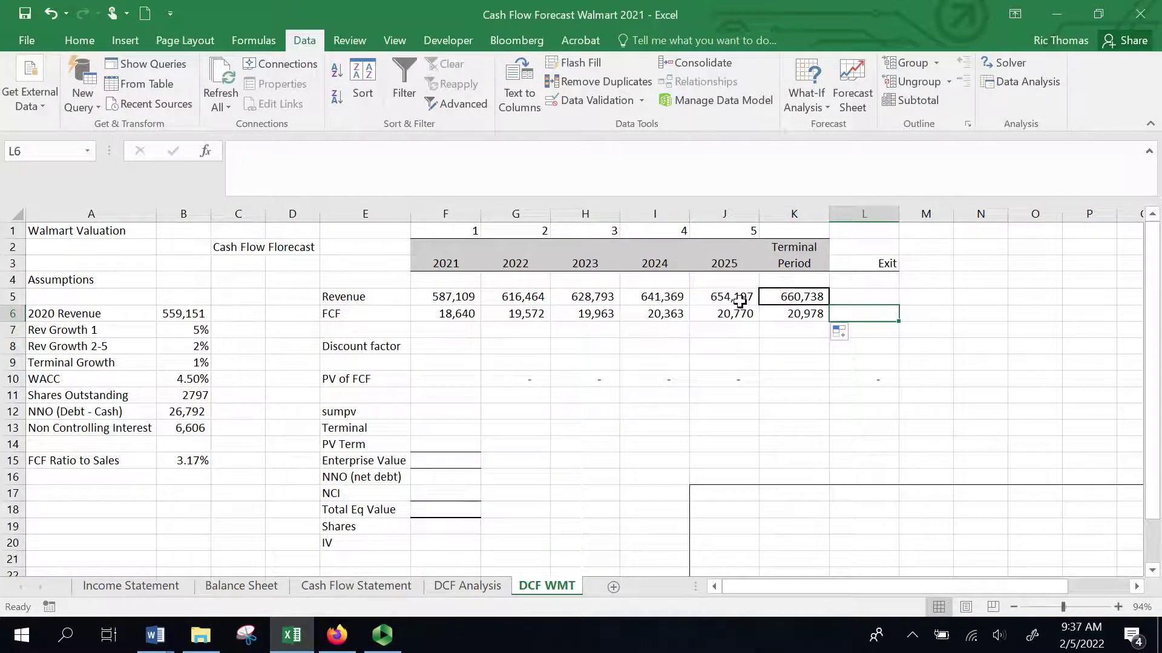
pyautogui.click(734, 270)
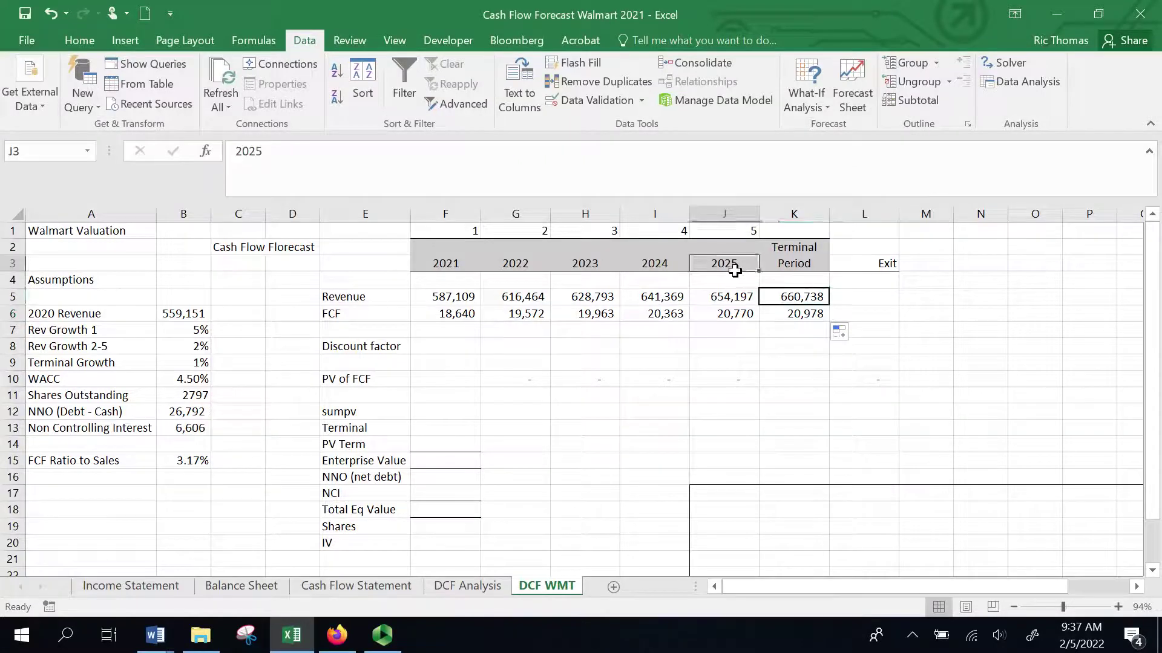
pyautogui.click(724, 346)
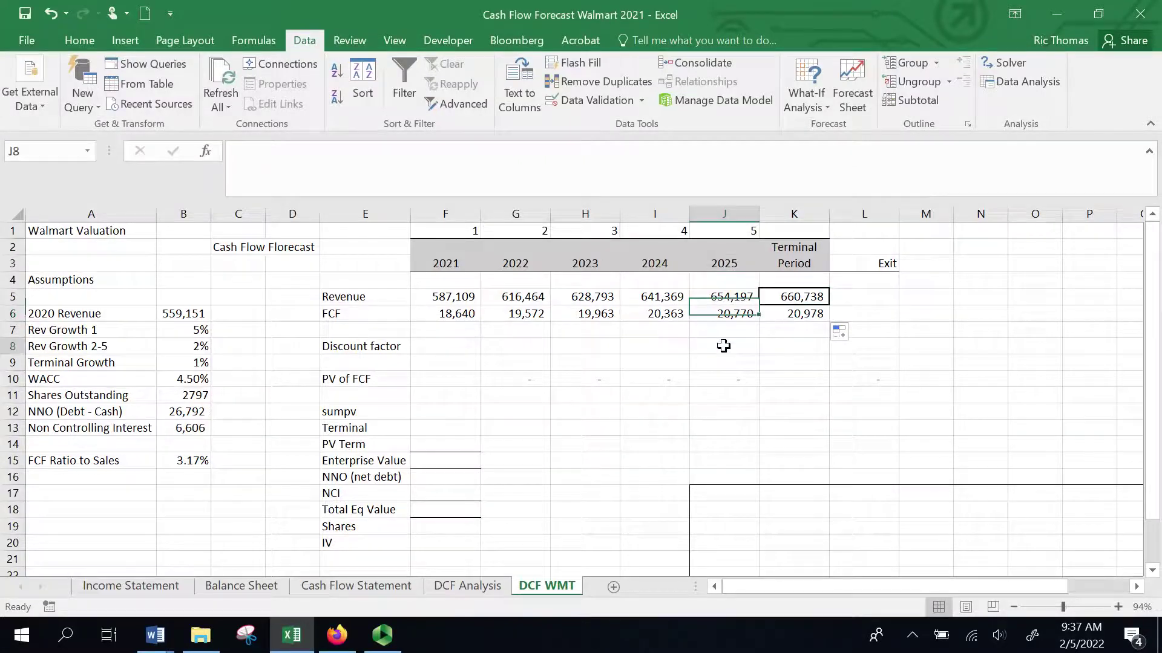
pyautogui.click(751, 311)
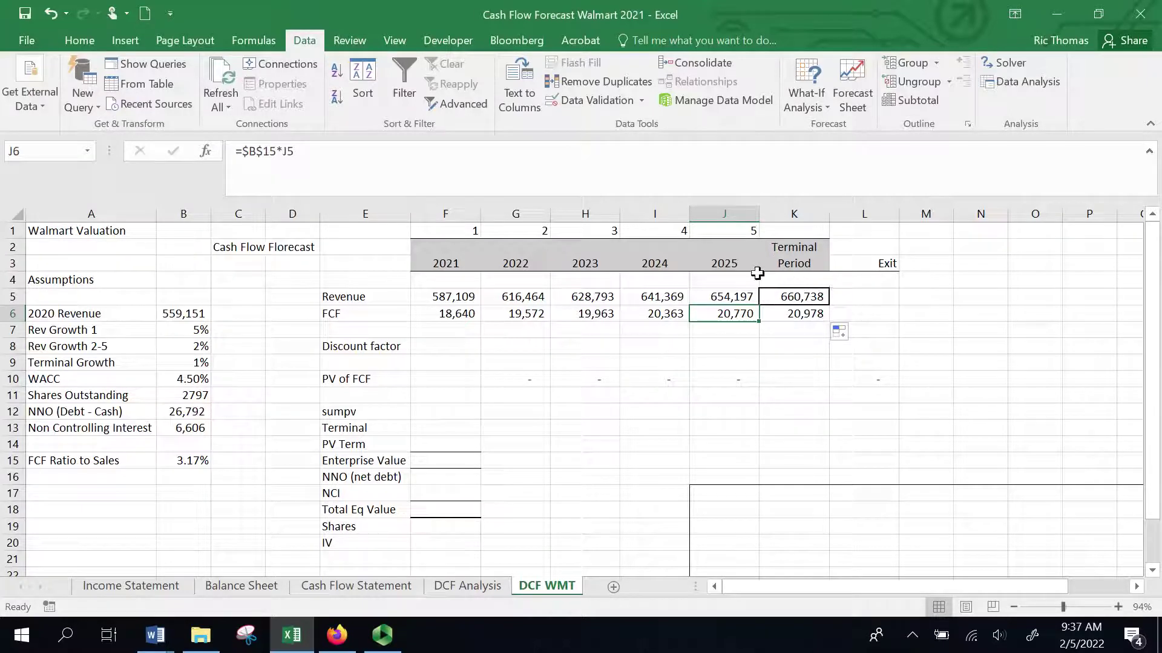
# Calculate the exit value in L6 by dividing terminal period FCF by WACC minus terminal growth, using =K6/(B10-B9).
pyautogui.click(861, 312)
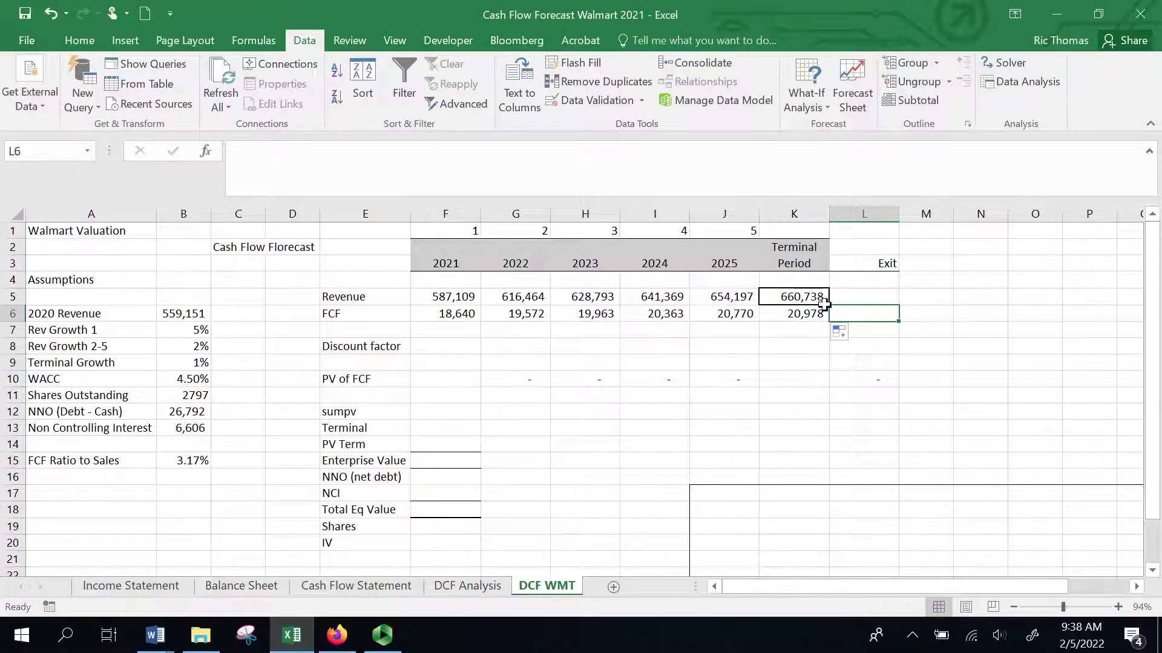
pyautogui.write('=')
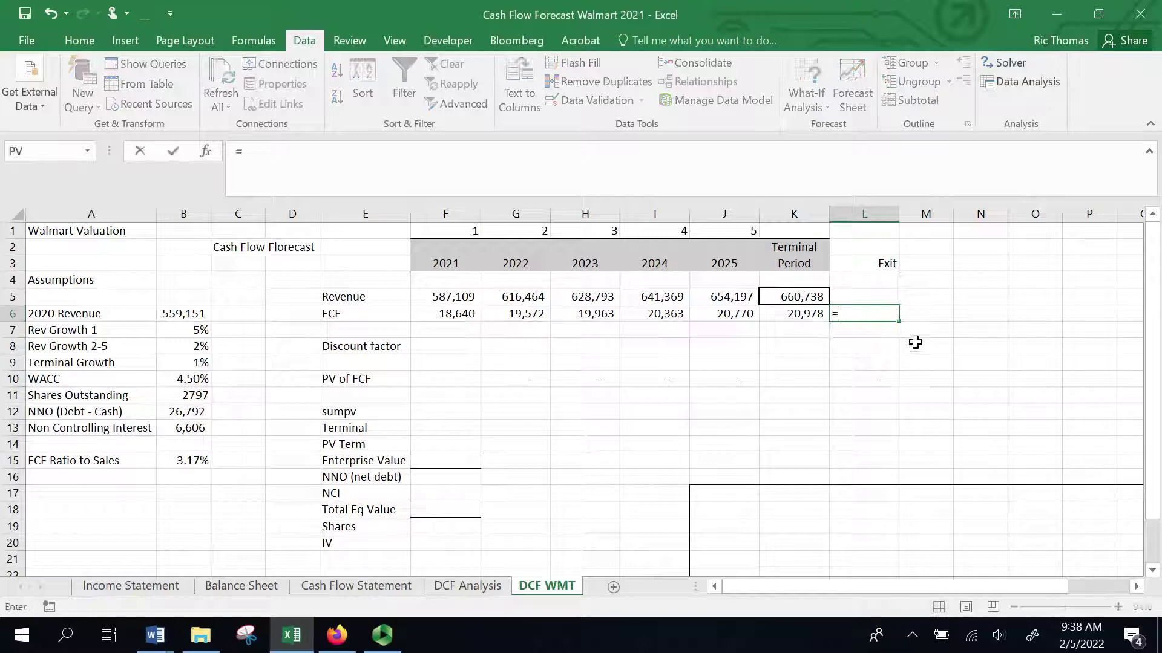
pyautogui.click(800, 314)
pyautogui.write('/(')
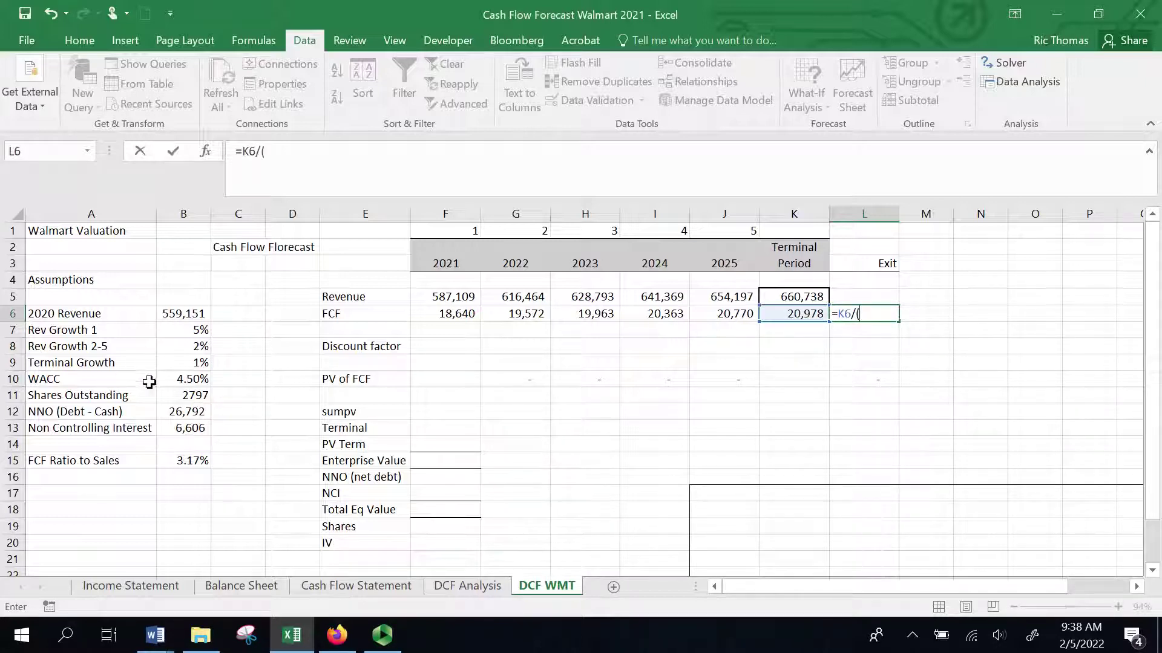
pyautogui.click(200, 379)
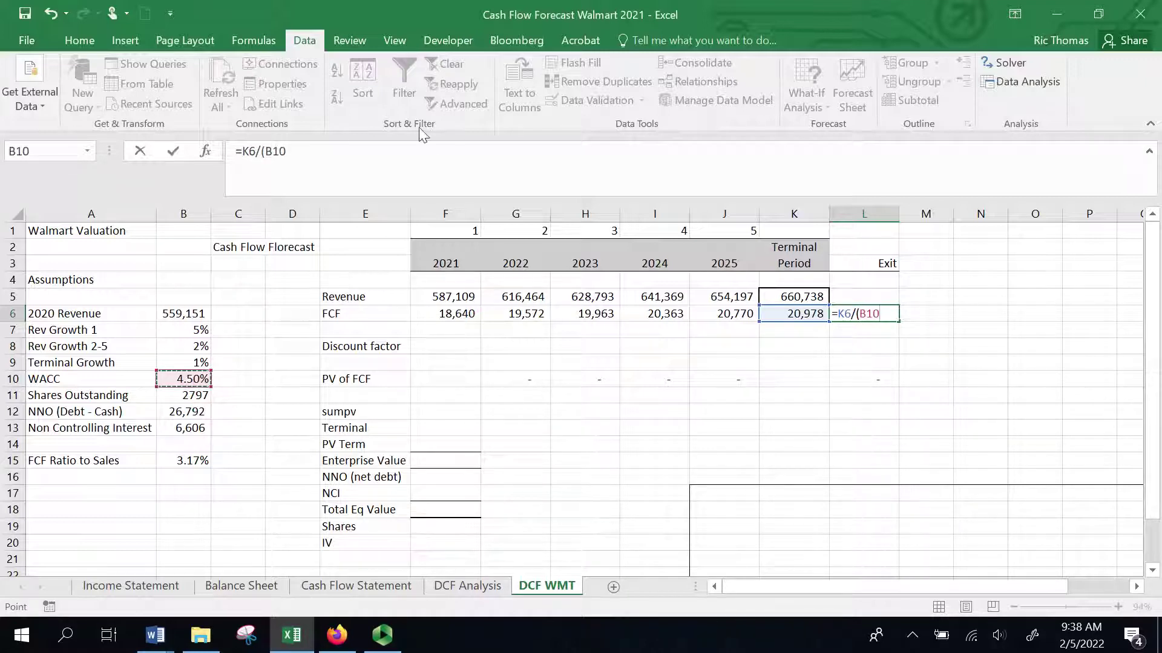
pyautogui.click(352, 151)
pyautogui.write('d')
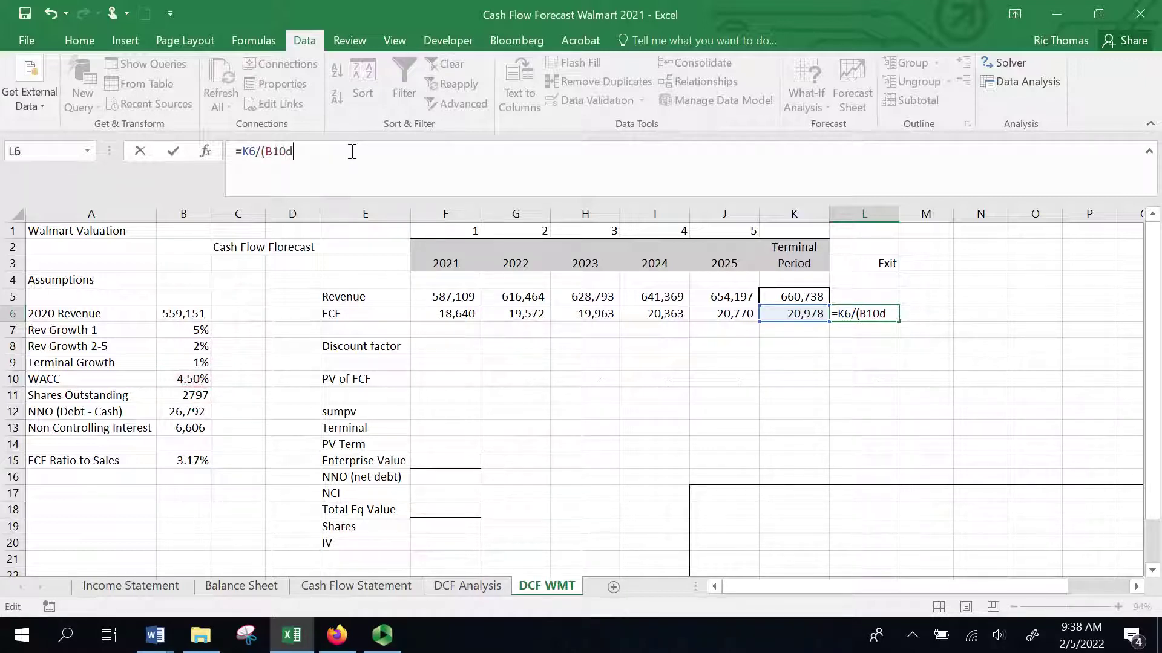
pyautogui.press('BackSpace')
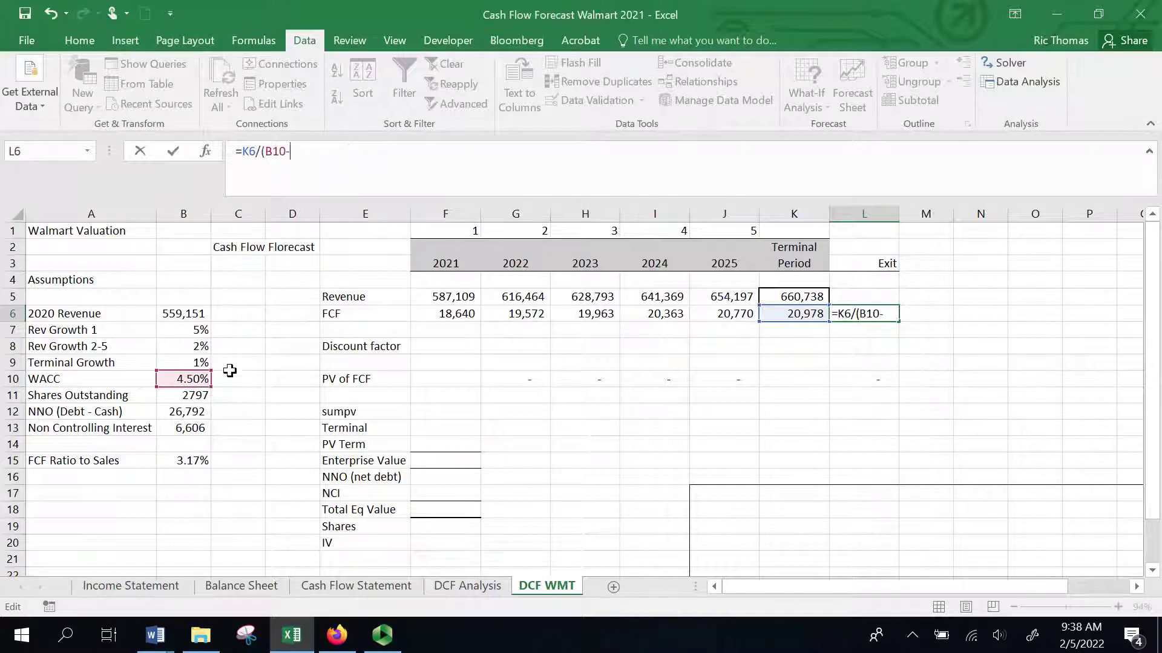
pyautogui.click(198, 362)
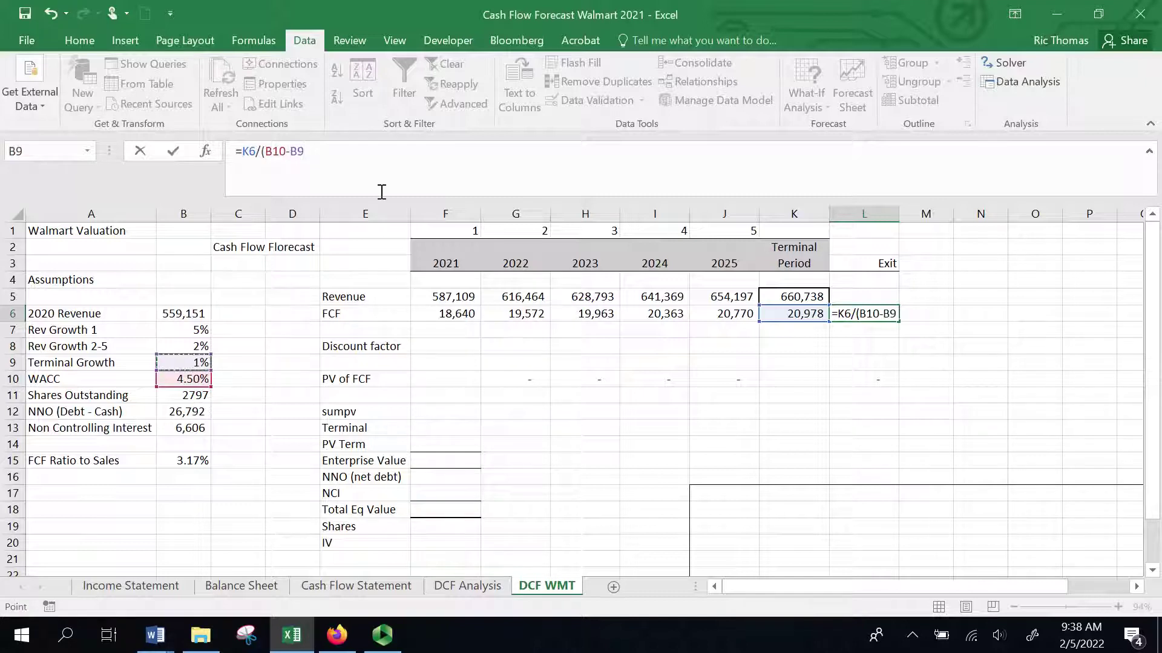
pyautogui.click(341, 152)
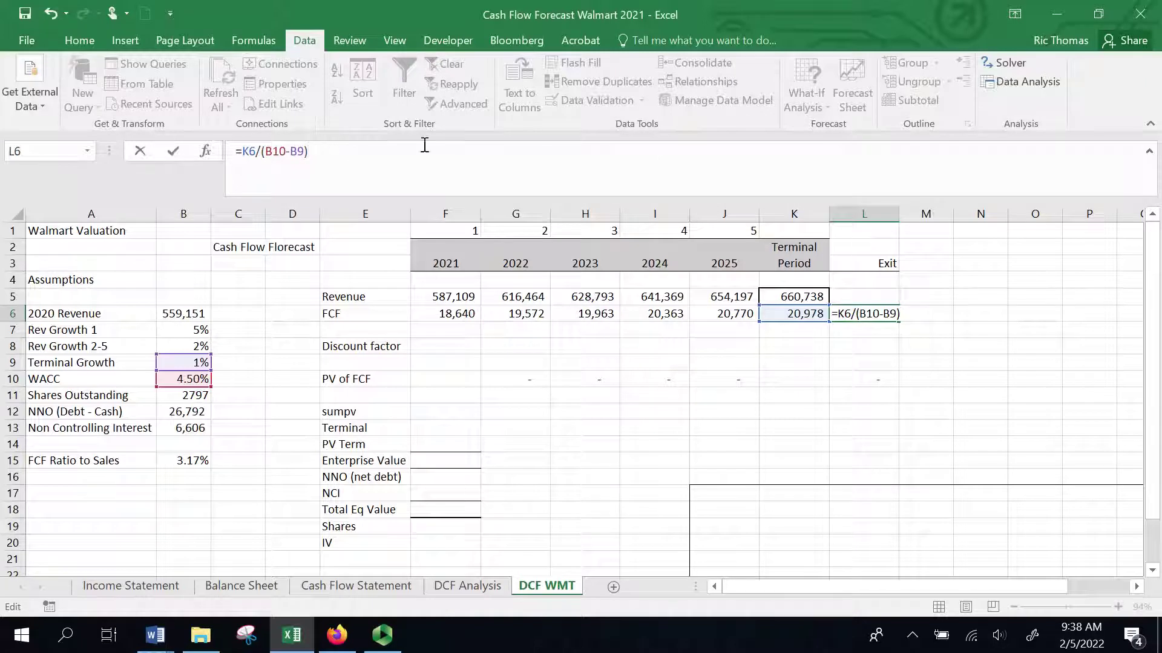
pyautogui.press('Return')
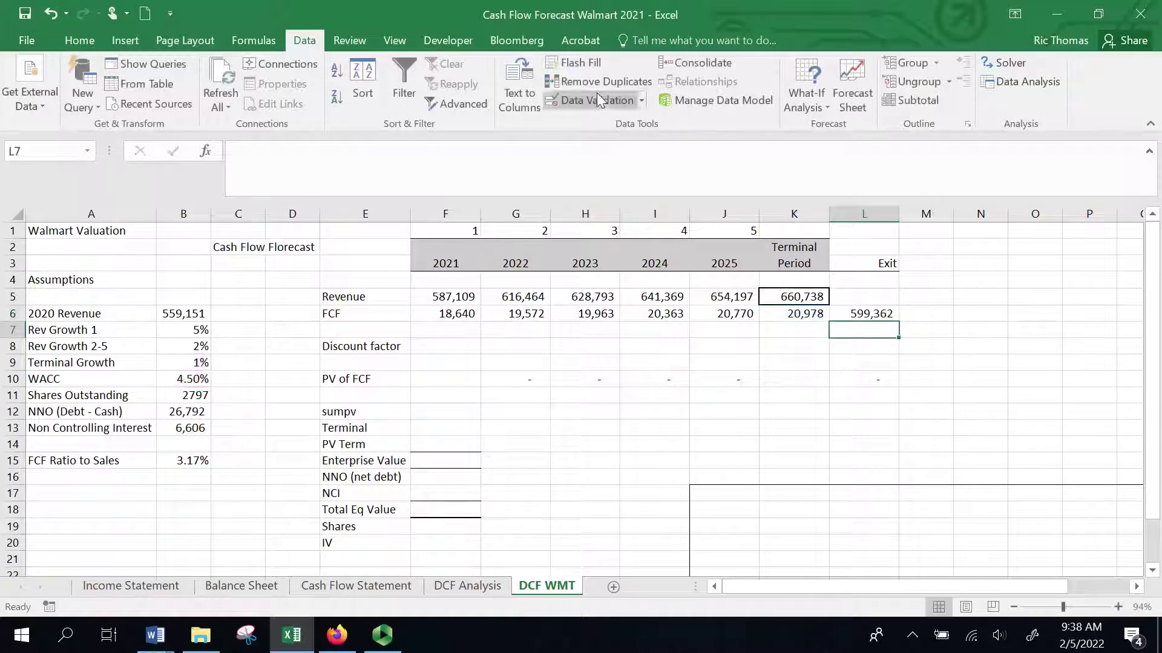
pyautogui.click(877, 313)
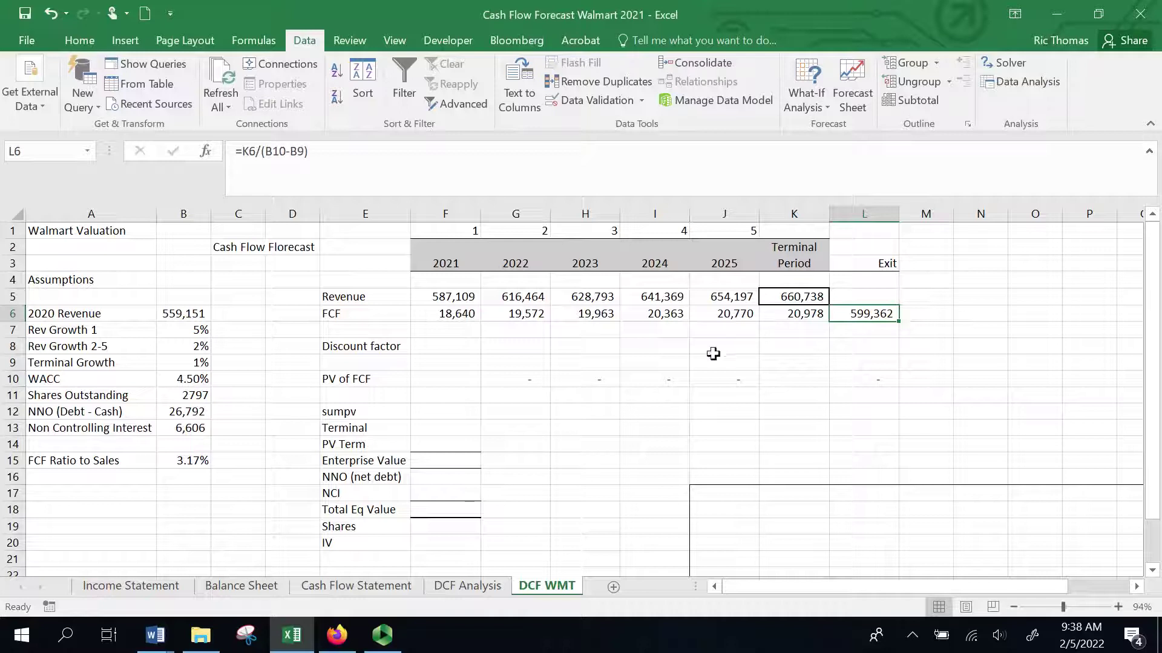
# Calculate the 2021 discount factor in F8 from the WACC and the period number, using =1/(1+$B$10)^F1.
pyautogui.click(473, 349)
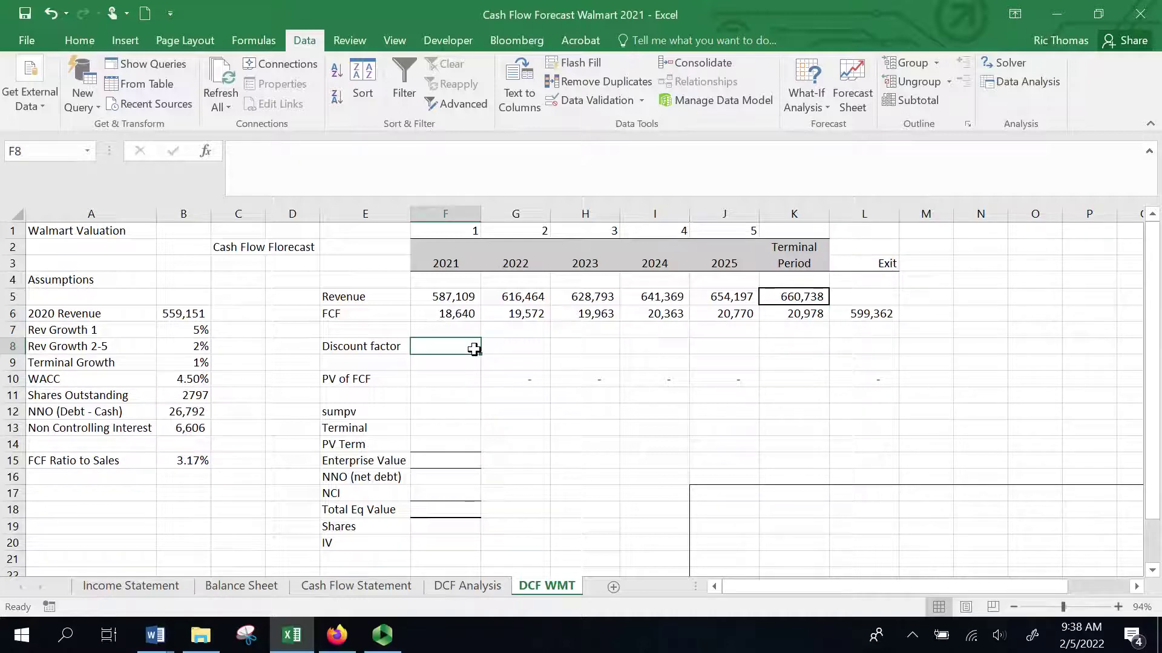
pyautogui.write('=1/(1+')
pyautogui.click(187, 378)
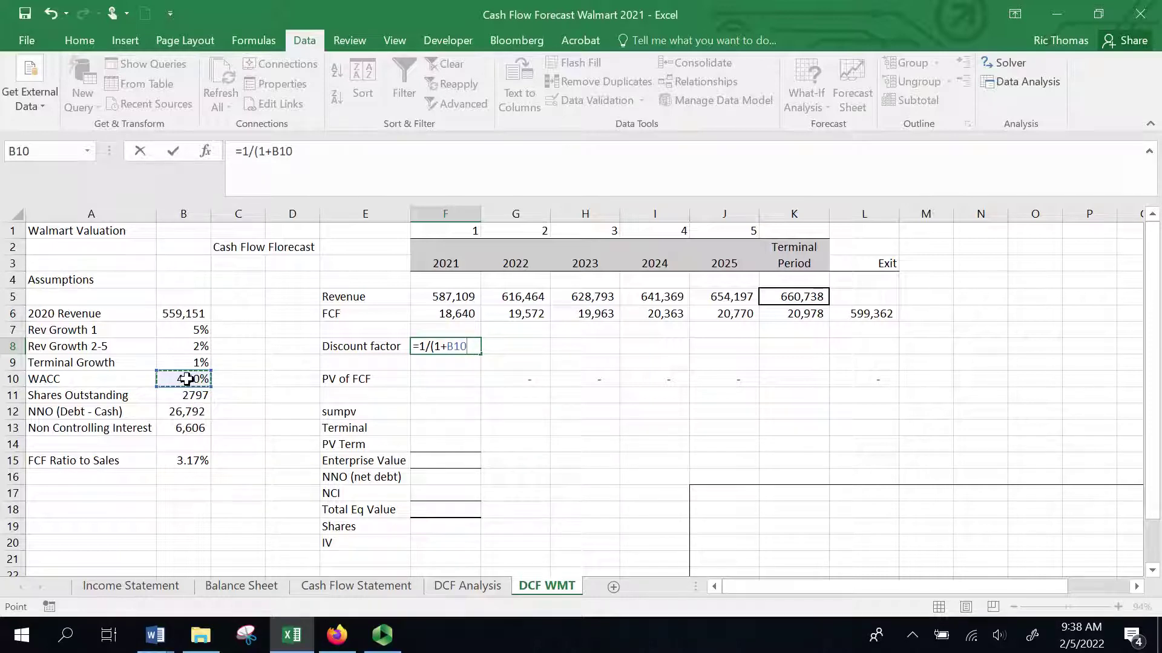
pyautogui.press('F4')
pyautogui.write(')^')
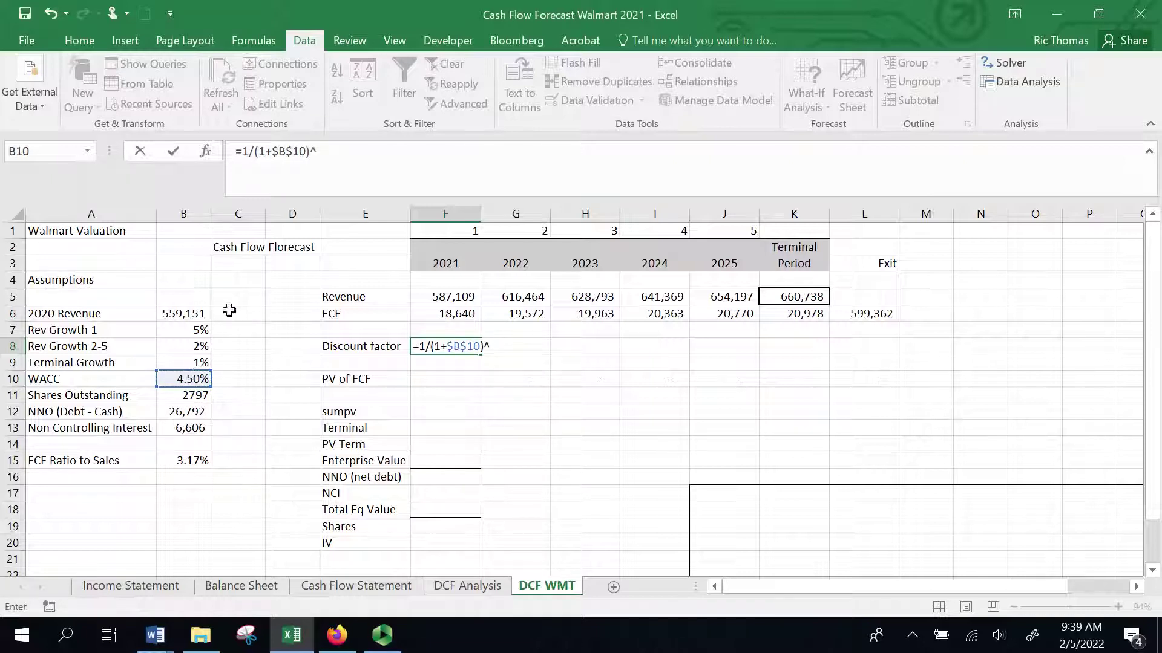
pyautogui.click(465, 230)
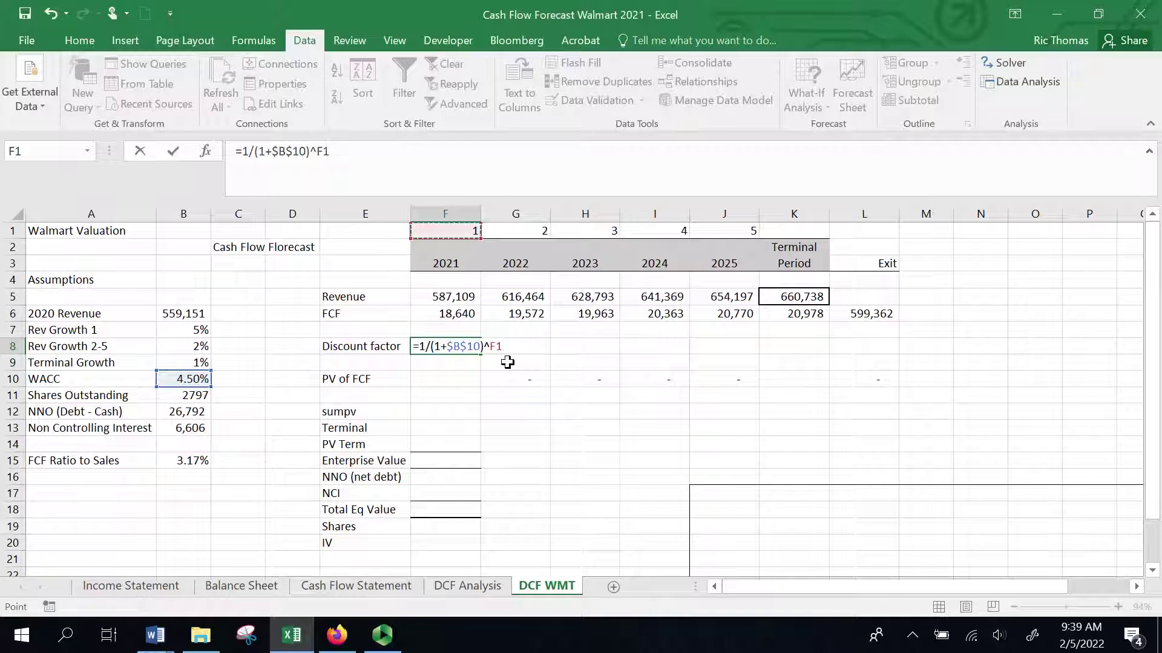
pyautogui.press('Return')
# Copy the 2021 discount factor formula across to 2022 through 2025 (G8:J8).
pyautogui.click(467, 348)
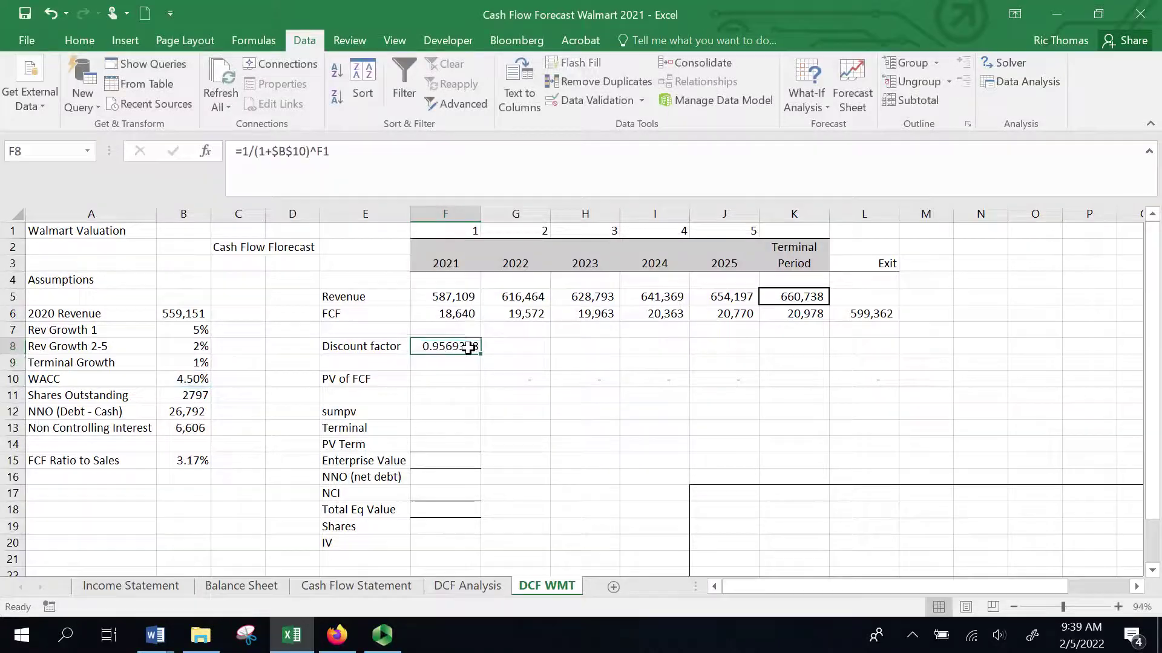
pyautogui.moveTo(479, 353); pyautogui.dragTo(736, 360)
pyautogui.click(521, 348)
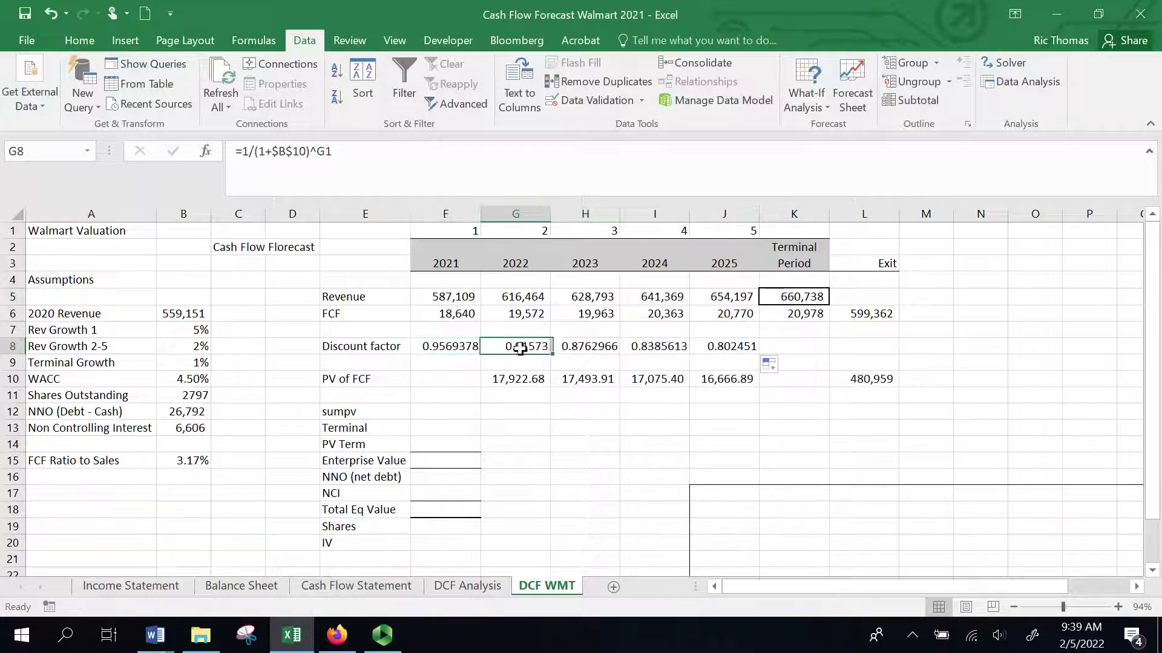
# Clear the existing PV of FCF formulas in G10:L10 and check the copied discount factor formulas for 2022 and 2023.
pyautogui.moveTo(500, 385); pyautogui.dragTo(861, 375)
pyautogui.press('Delete')
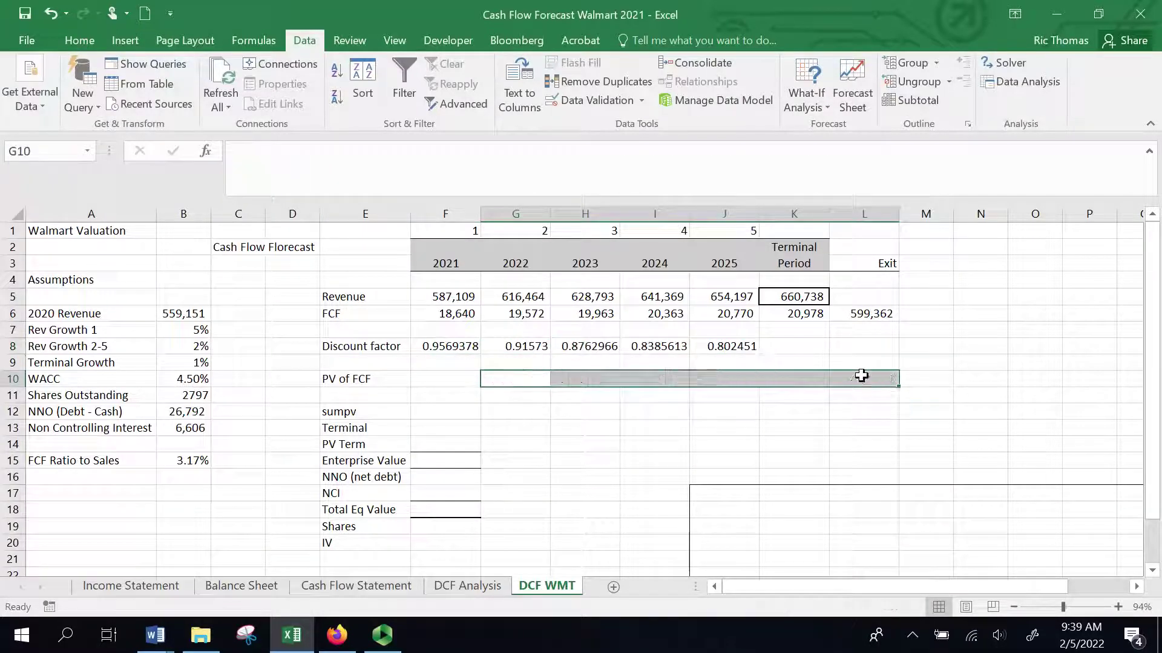
pyautogui.click(523, 343)
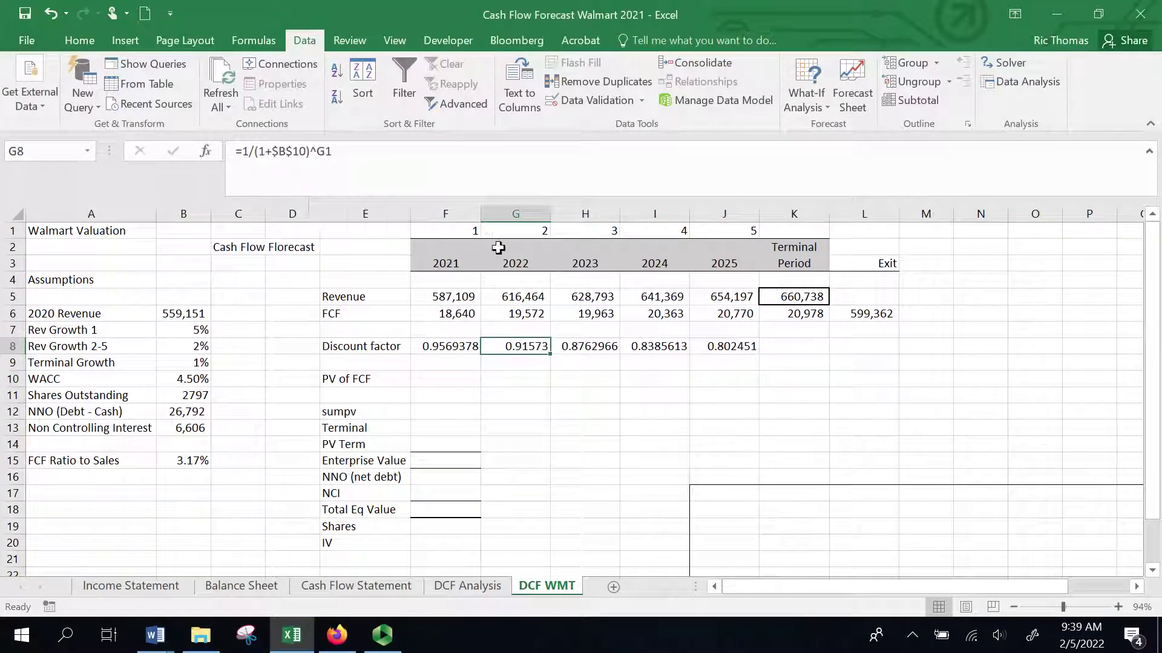
pyautogui.click(586, 347)
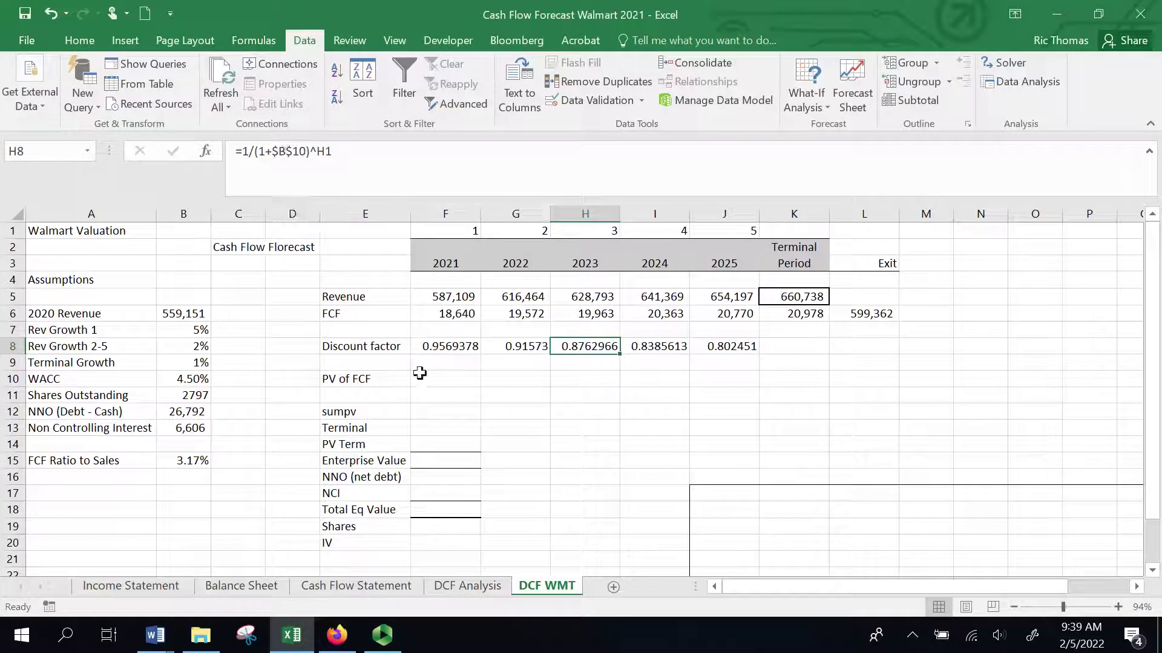
# Calculate the 2021 PV of FCF in F10 as FCF times the discount factor, using =F6*F8.
pyautogui.click(434, 385)
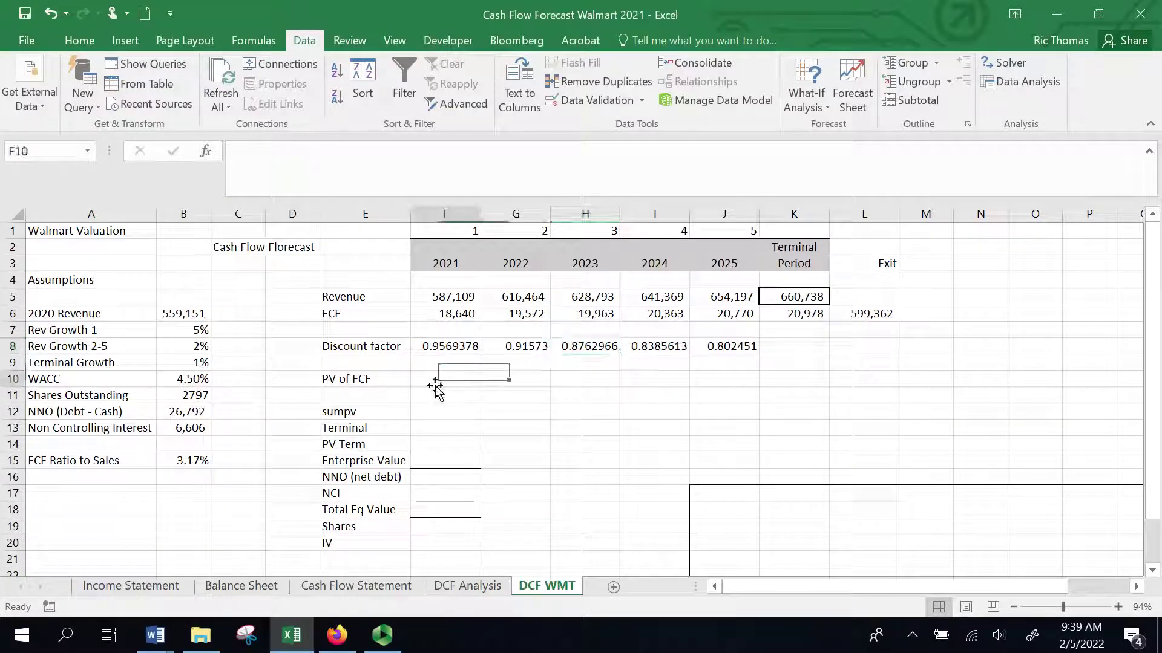
pyautogui.write('=')
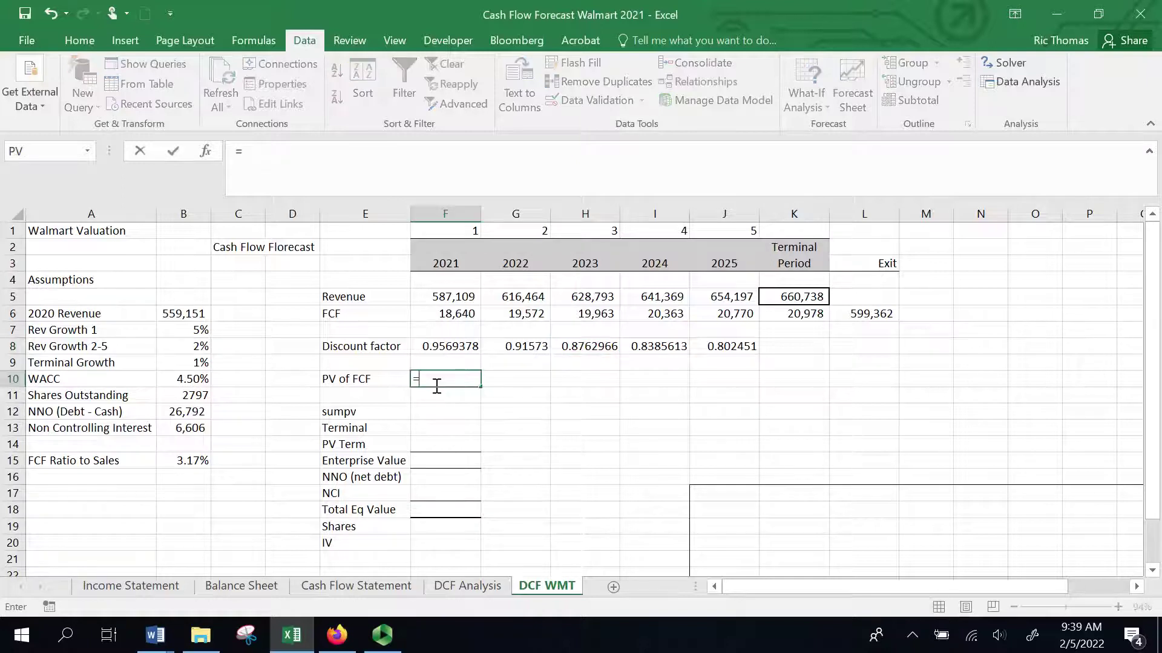
pyautogui.click(450, 312)
pyautogui.write('*')
pyautogui.click(433, 349)
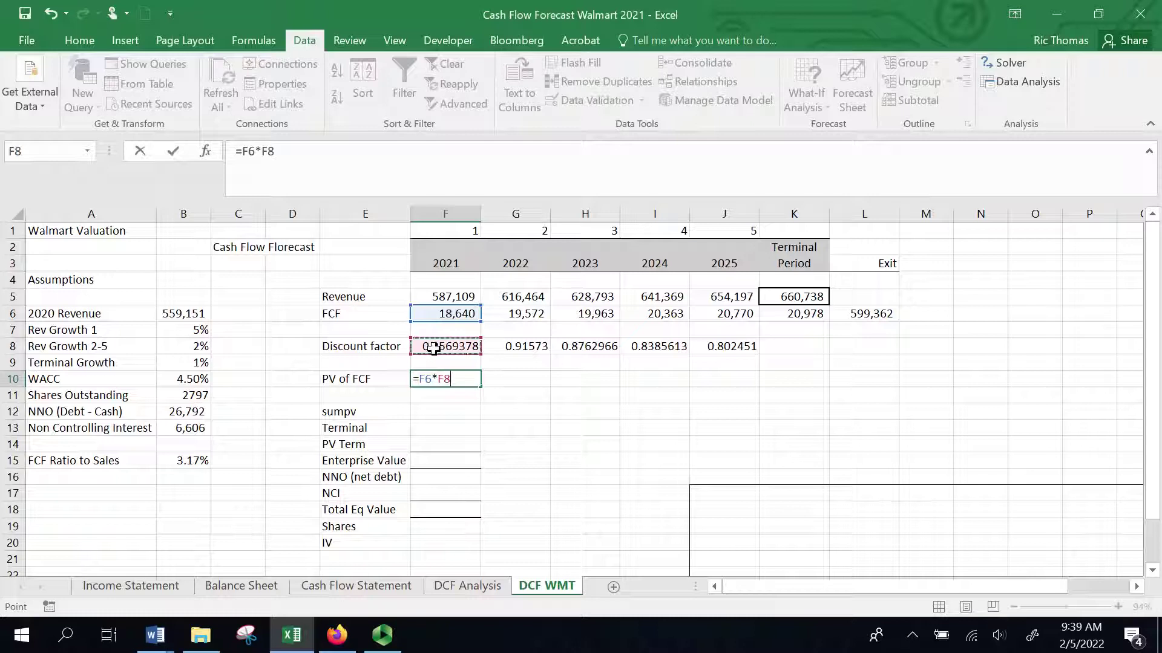
pyautogui.press('Return')
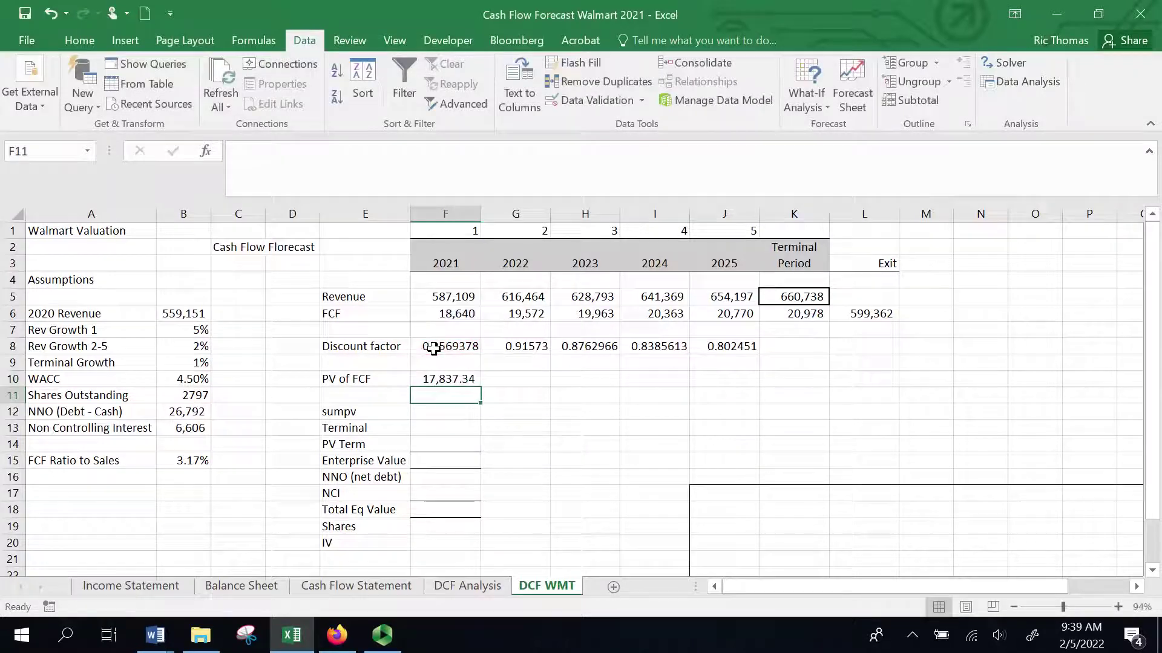
# Format the 2021 PV of FCF with no decimal places and copy it across through 2025 (G10:J10).
pyautogui.click(439, 376)
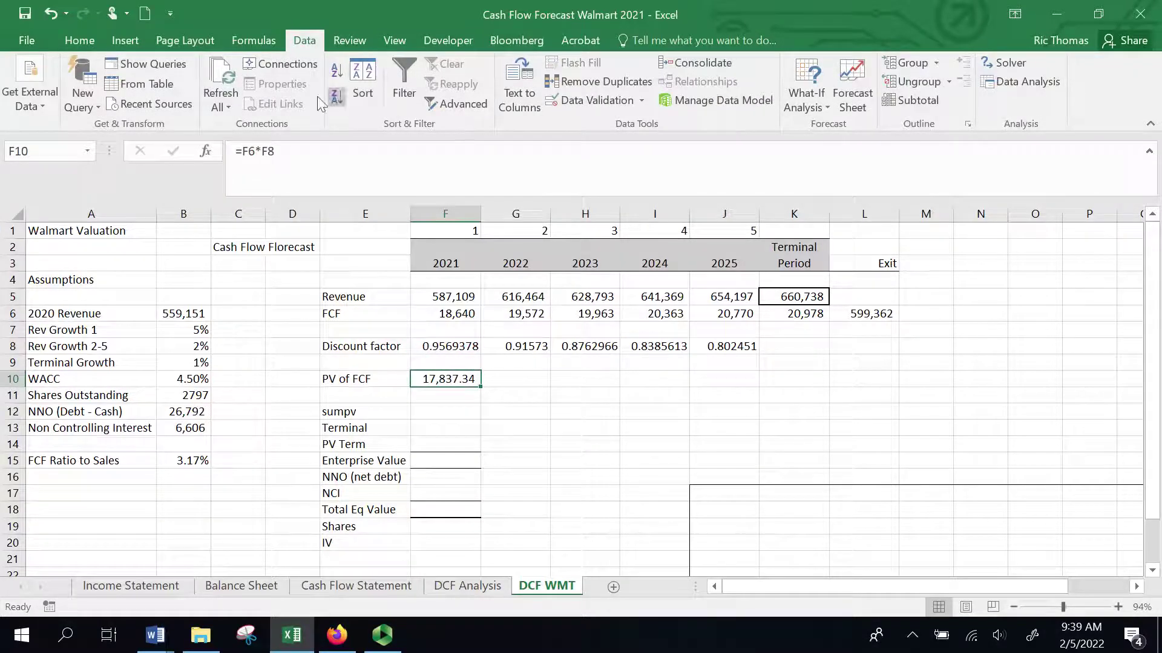
pyautogui.click(81, 42)
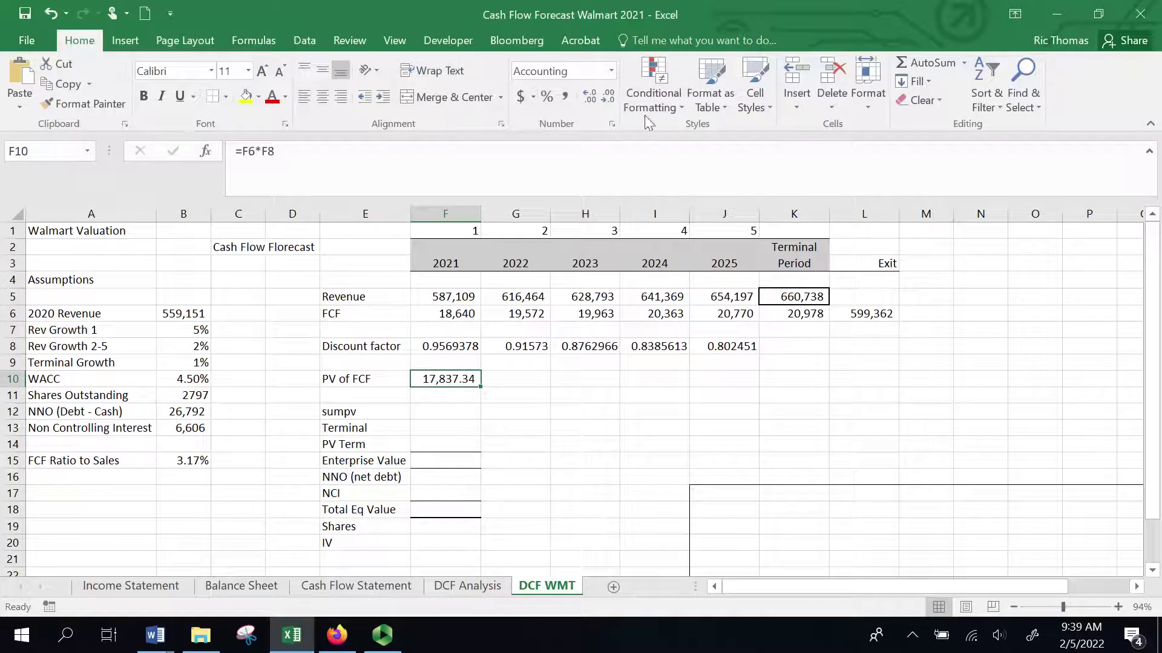
pyautogui.click(606, 96)
pyautogui.click(606, 96)
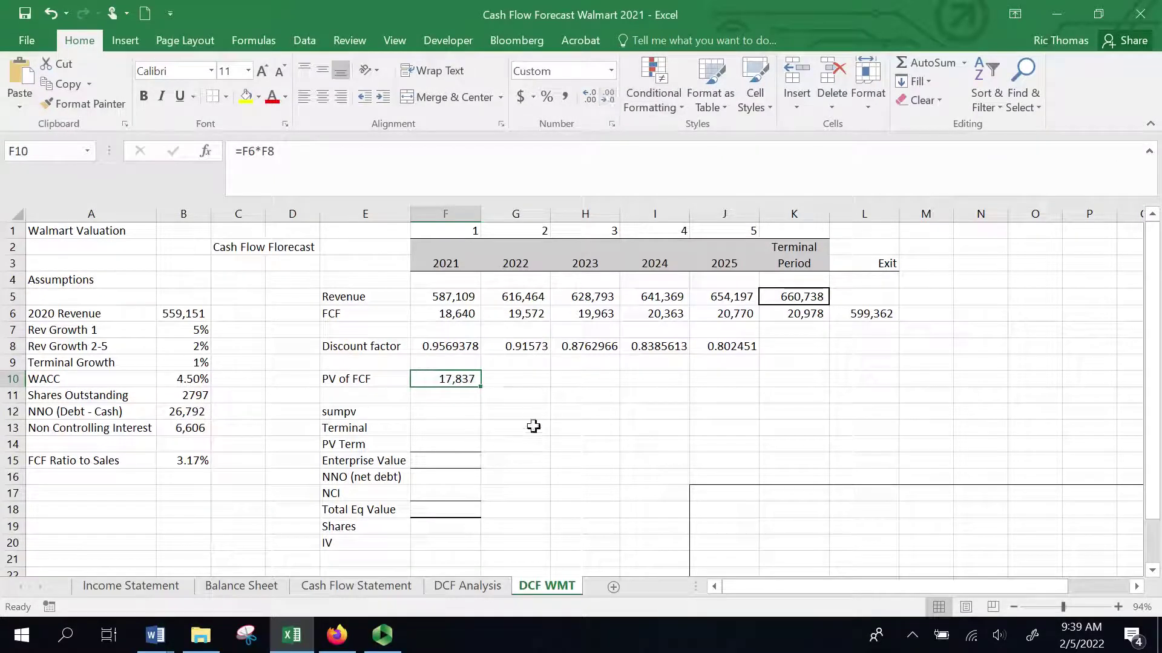
pyautogui.moveTo(480, 389); pyautogui.dragTo(734, 393)
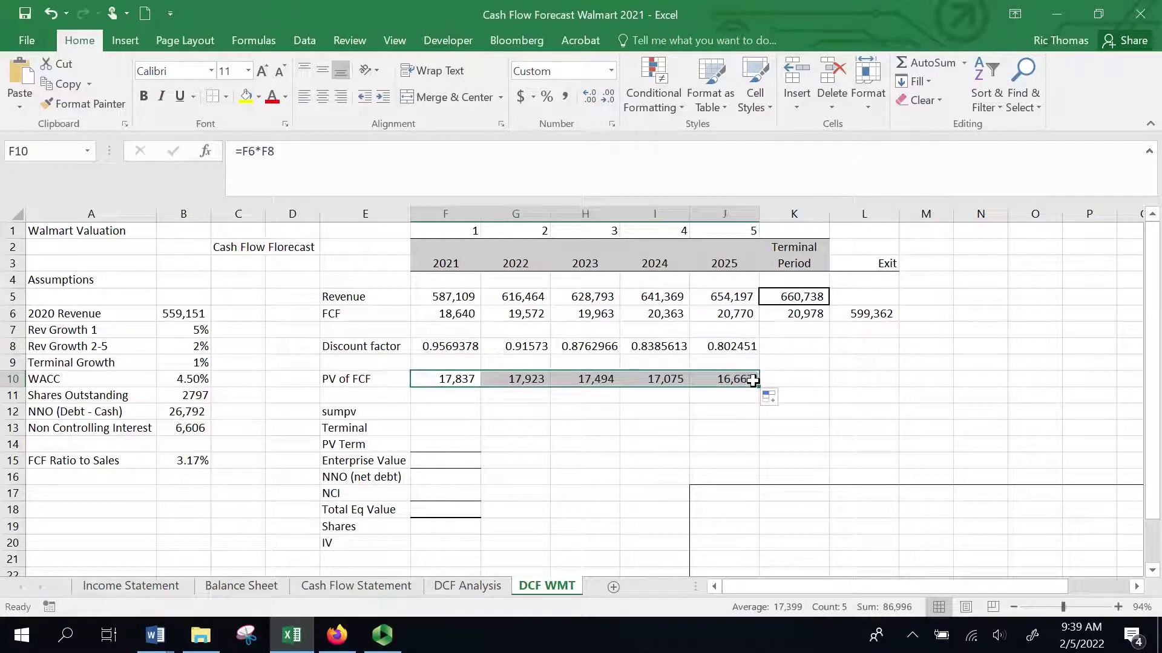
pyautogui.click(746, 380)
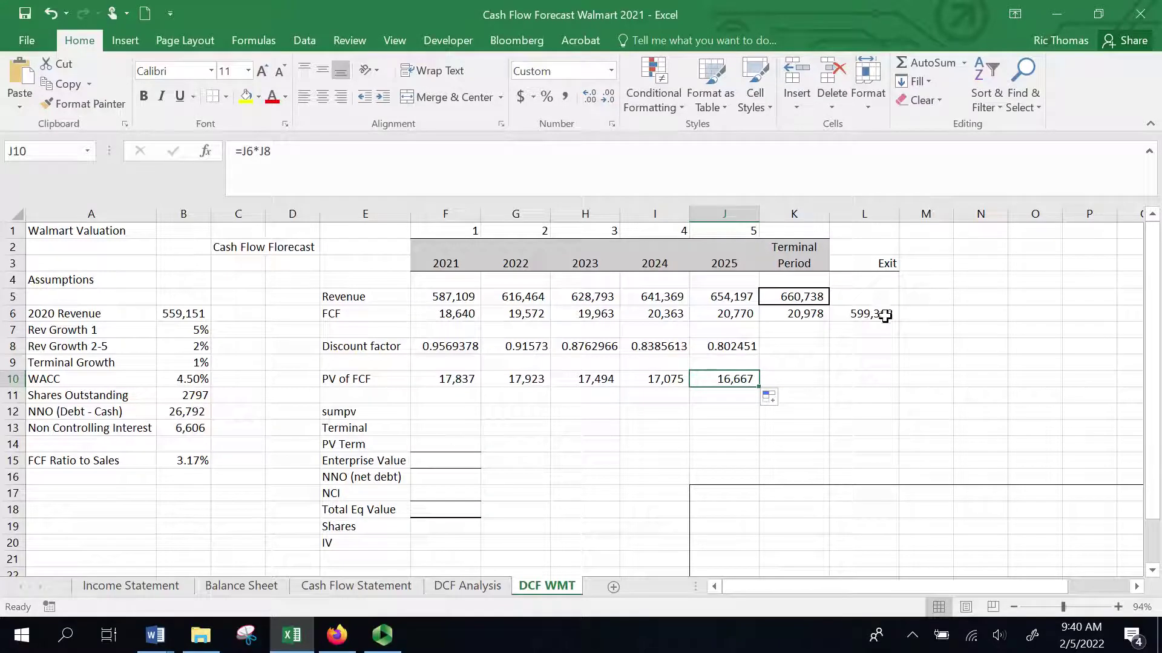
# Calculate the present value of the exit value in L10 with the 2025 discount factor, using =L6*J8.
pyautogui.click(856, 380)
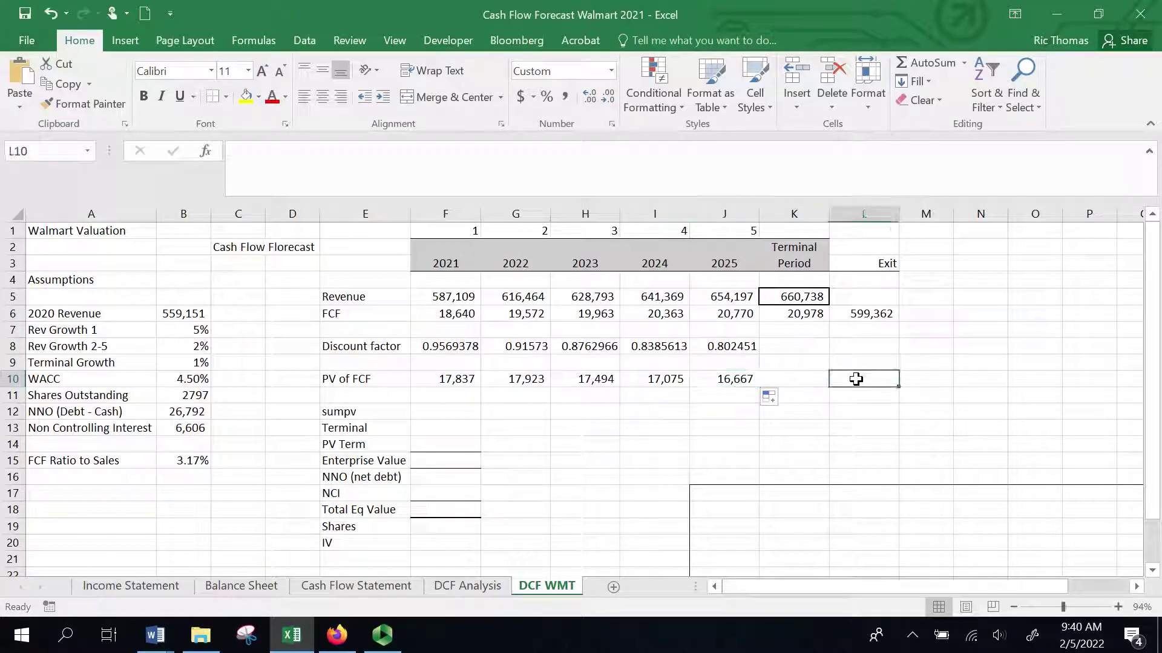
pyautogui.write('=')
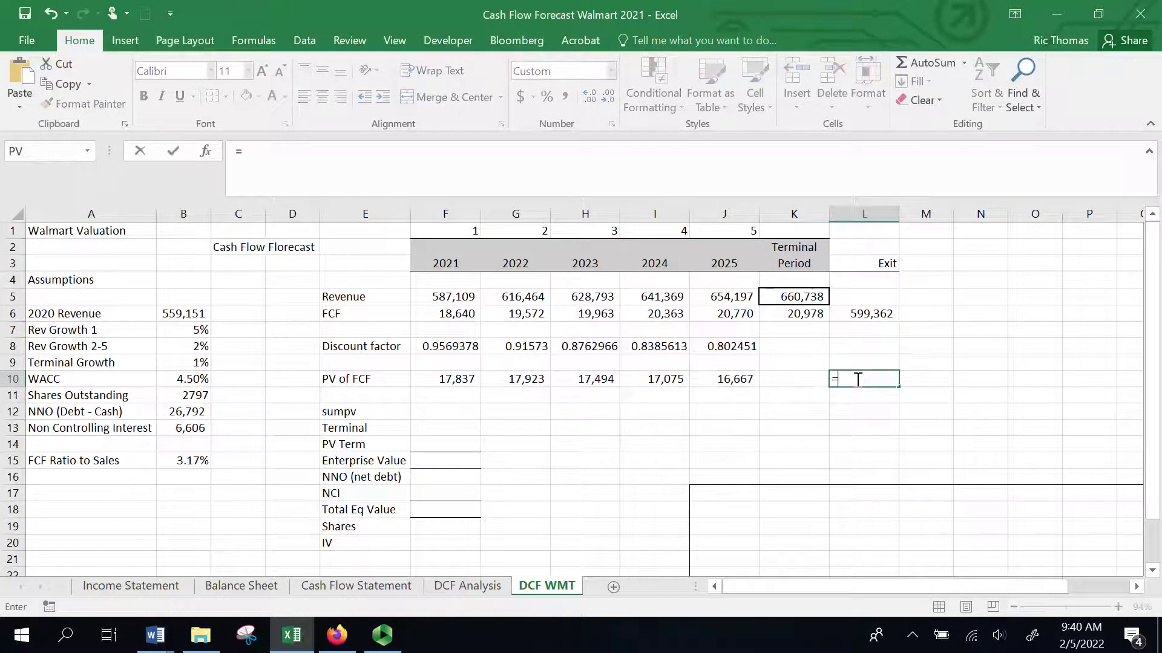
pyautogui.click(871, 314)
pyautogui.write('*')
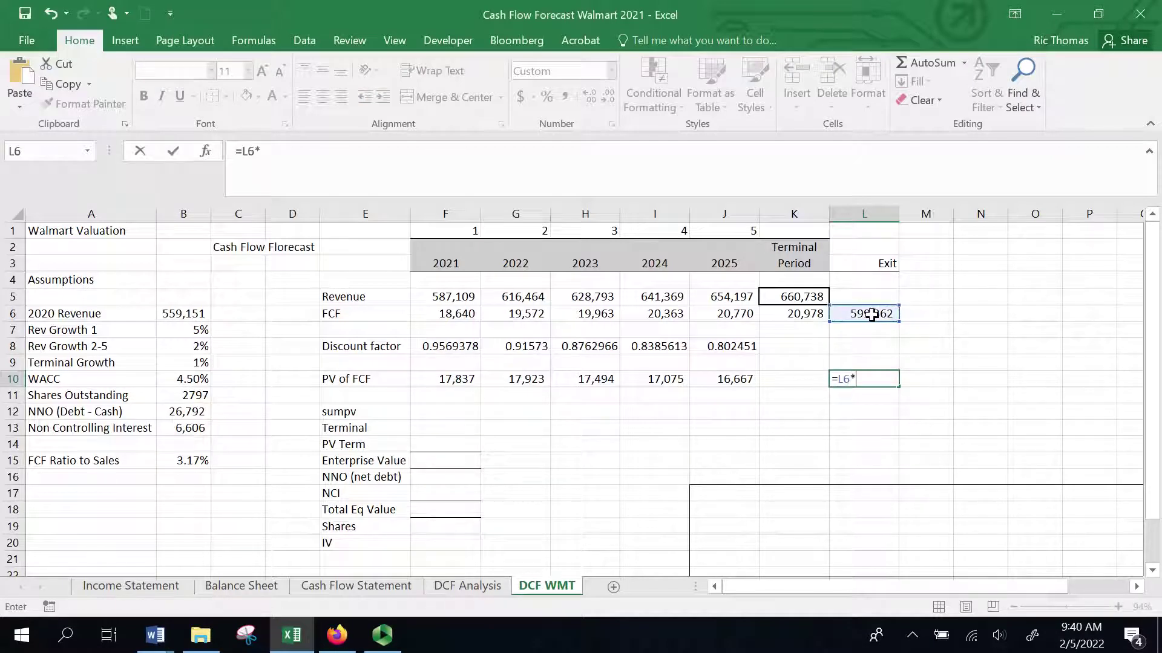
pyautogui.click(742, 344)
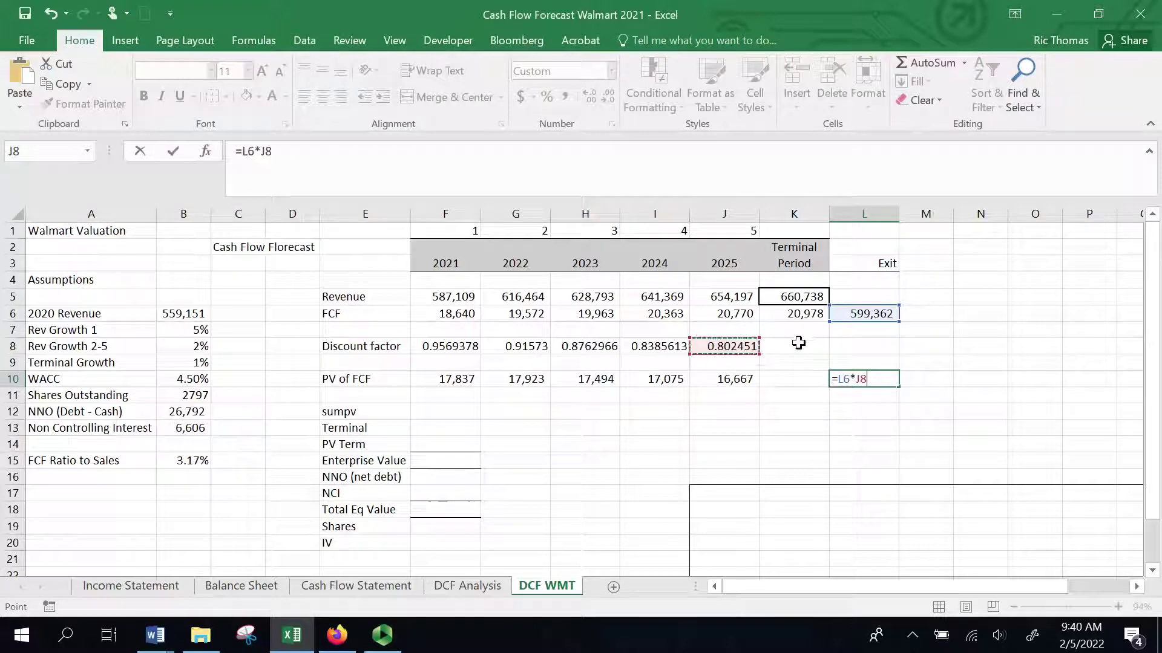
pyautogui.press('Return')
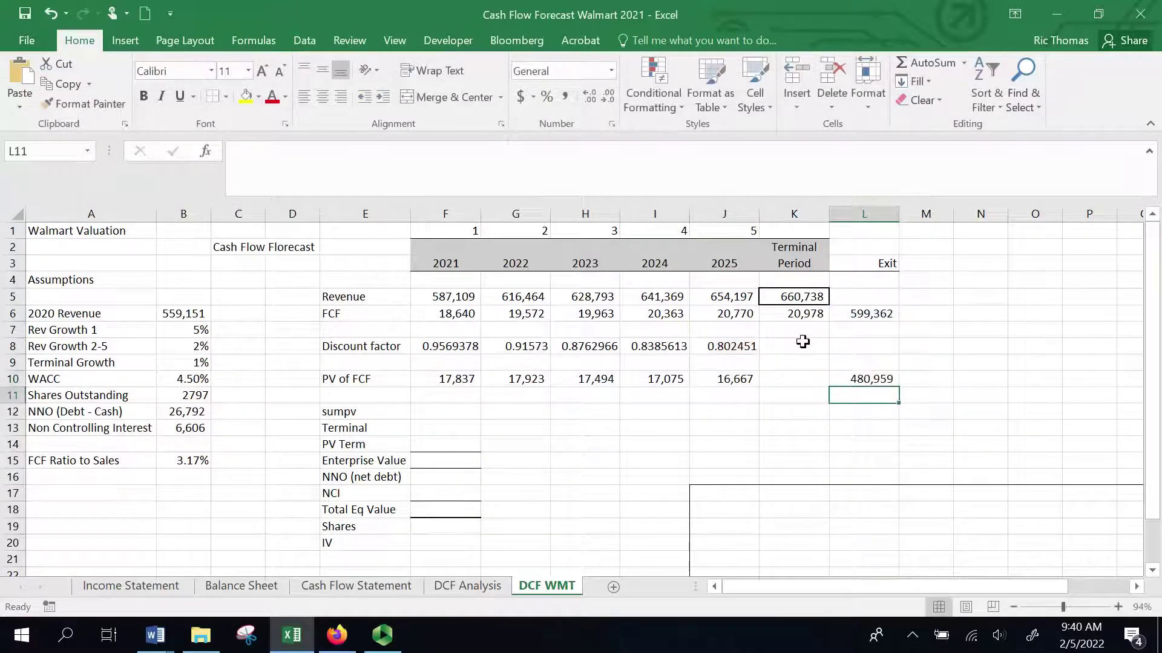
# Total the 2021 to 2025 present values of FCF in the sumpv cell F12, using =SUM(F10:J10).
pyautogui.click(447, 410)
pyautogui.write('=')
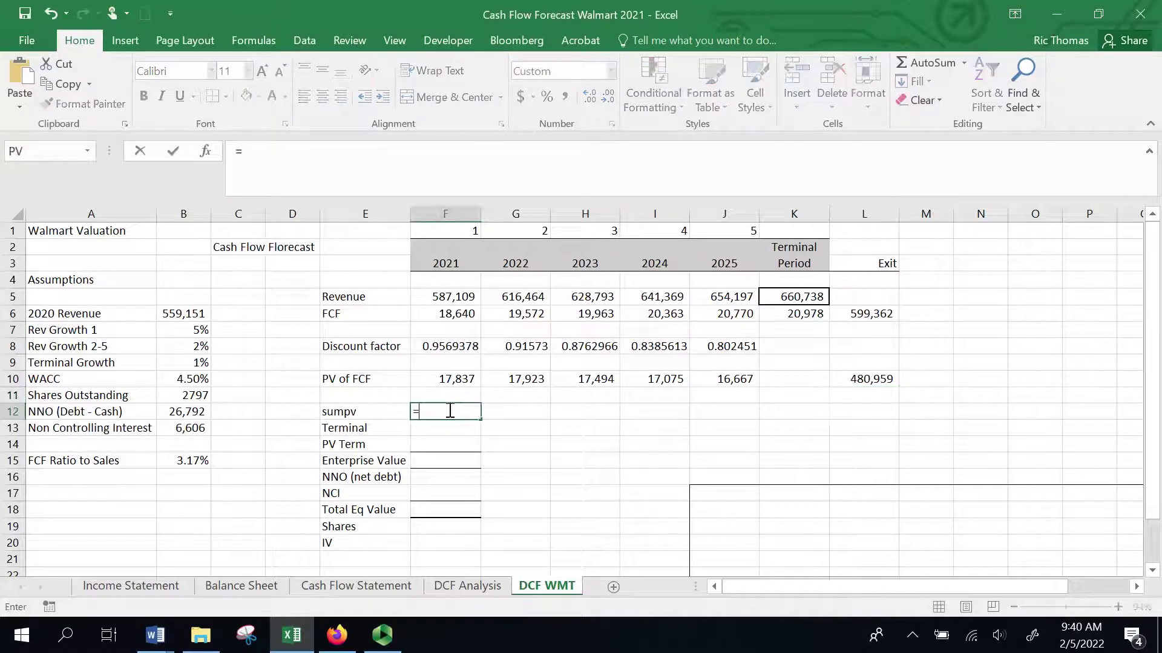
pyautogui.write('sum(')
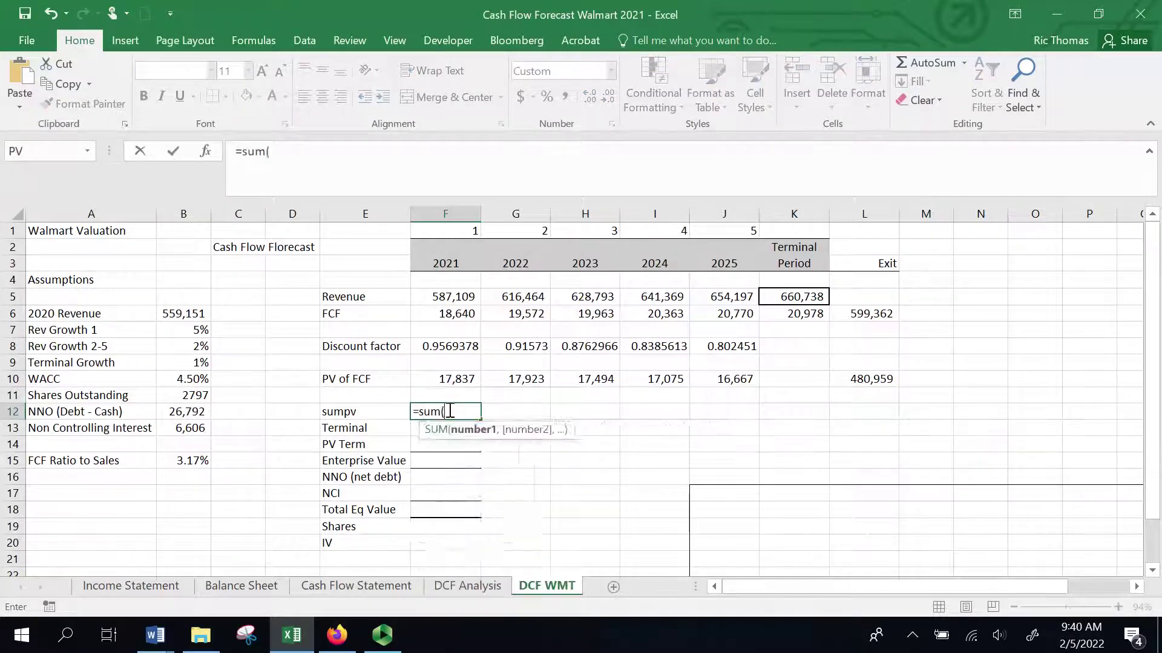
pyautogui.moveTo(451, 380); pyautogui.dragTo(717, 391)
pyautogui.write(')')
pyautogui.press('Return')
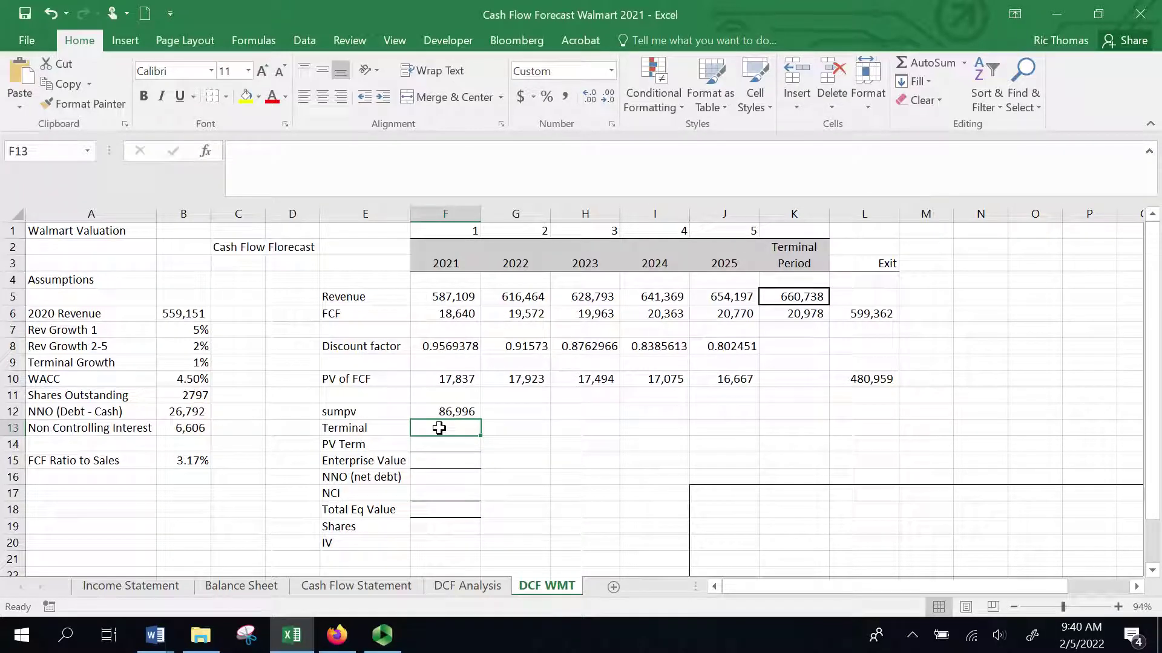
# Link the Terminal cell F13 to the exit value with =L6 and the PV Term cell F14 to its present value with =L10.
pyautogui.write('=')
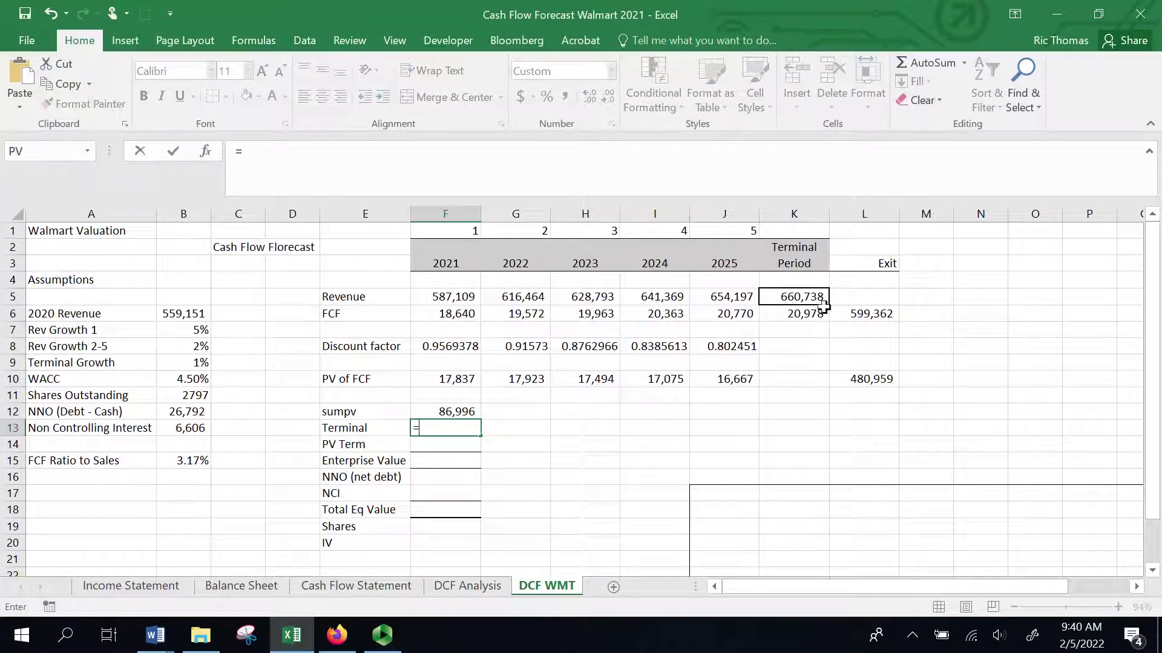
pyautogui.click(870, 314)
pyautogui.press('Return')
pyautogui.write('=')
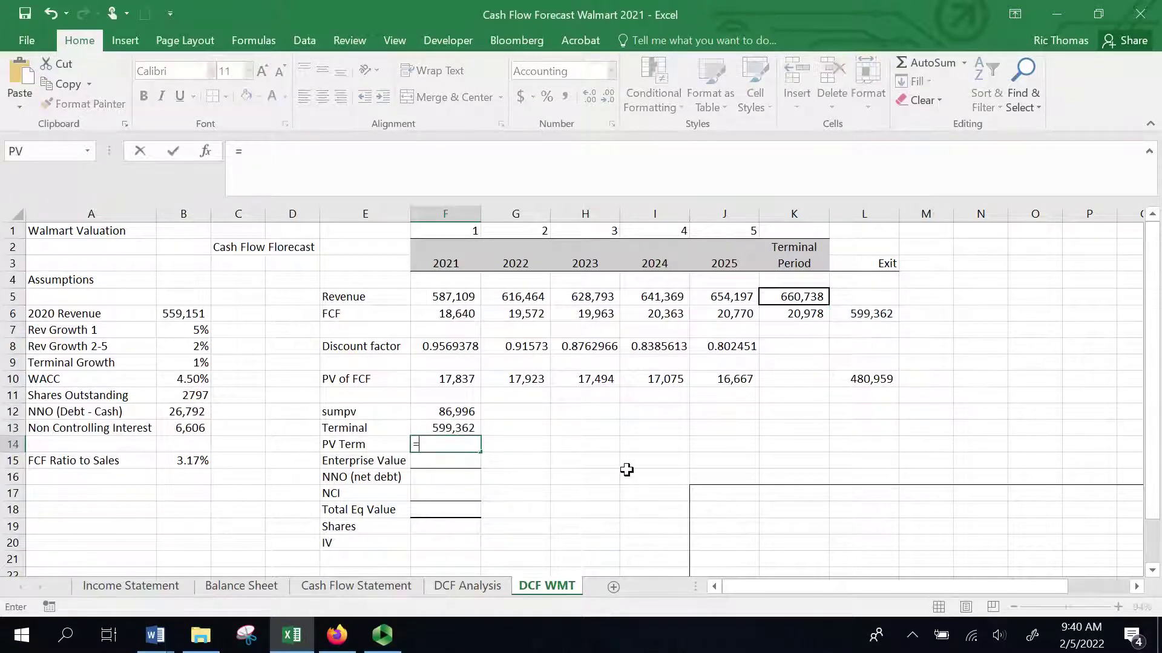
pyautogui.click(869, 378)
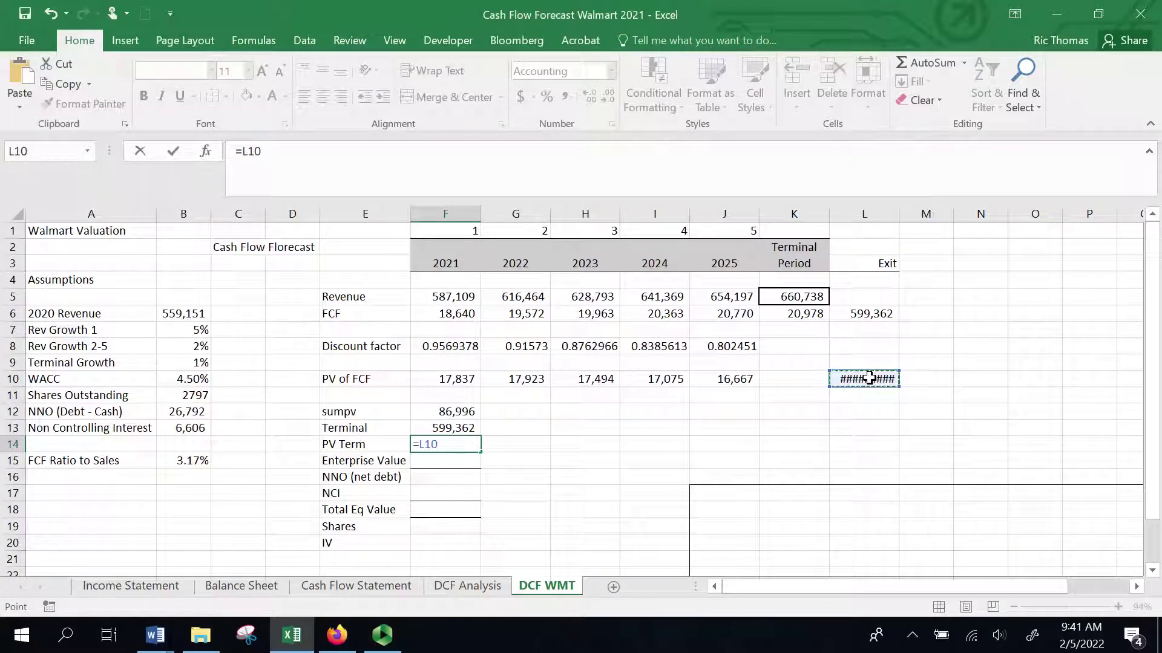
pyautogui.press('Return')
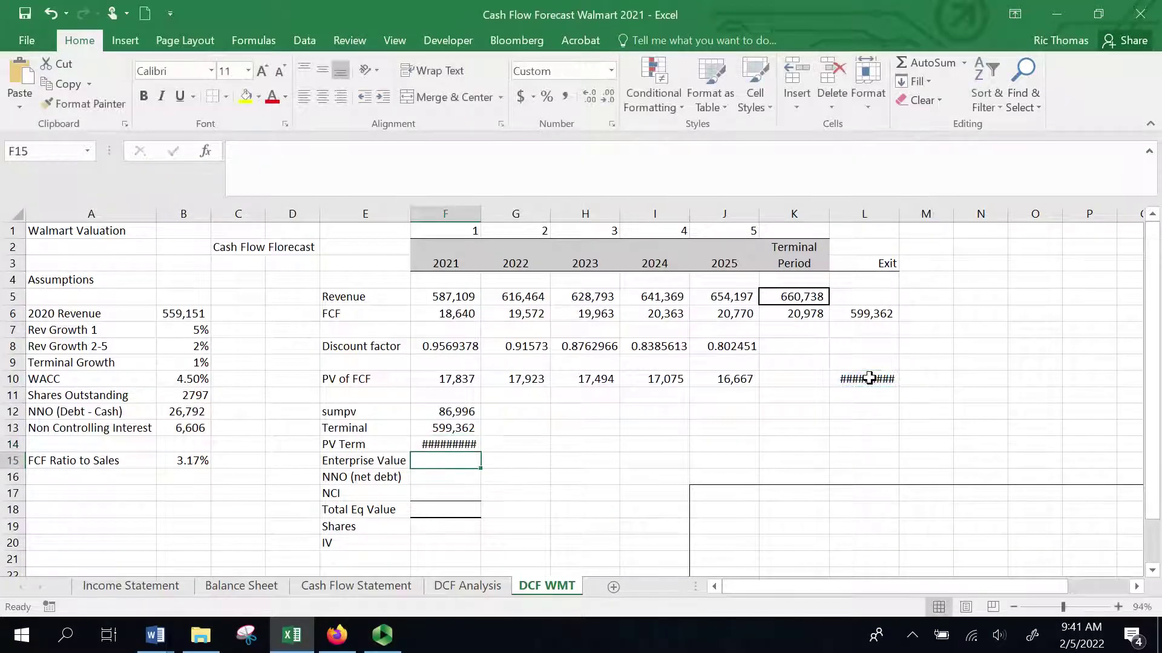
# Autofit column L and format the exit value's present value in L10 and the PV Term in F14 with no decimal places.
pyautogui.click(886, 205)
pyautogui.doubleClick(898, 220)
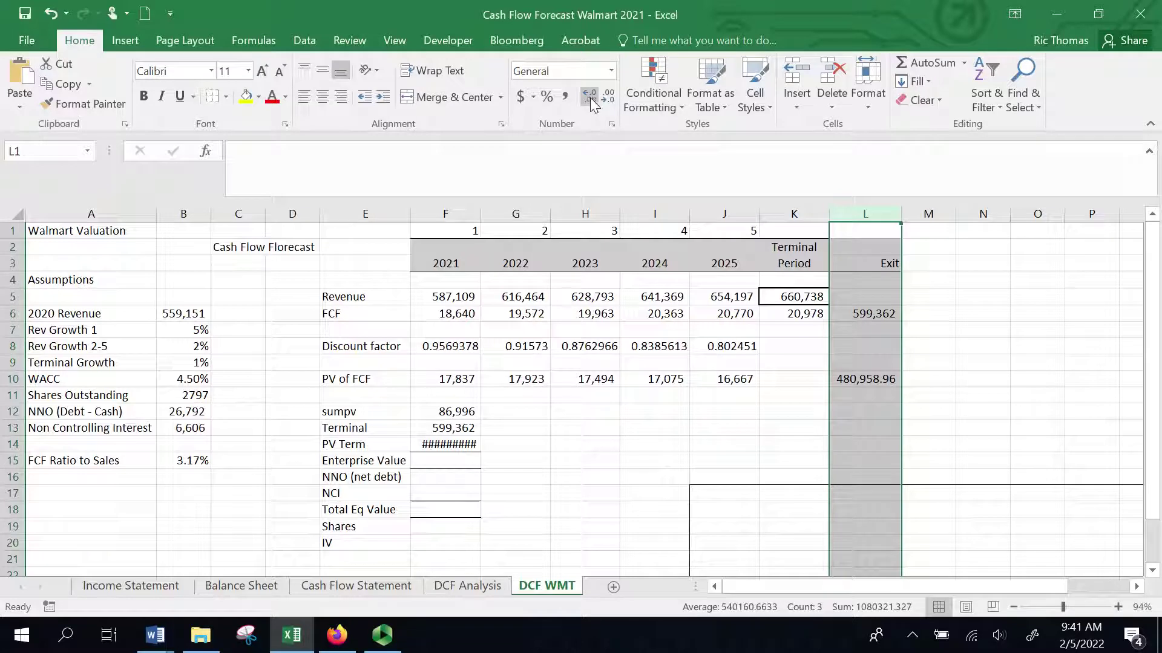
pyautogui.click(862, 381)
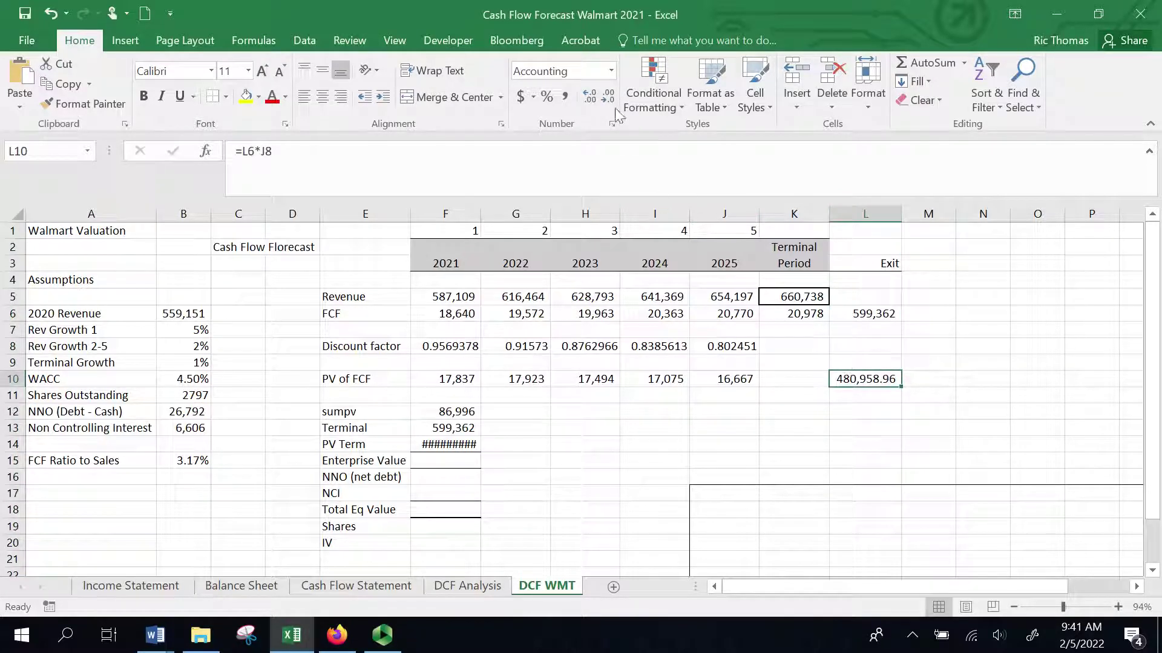
pyautogui.click(615, 98)
pyautogui.click(616, 98)
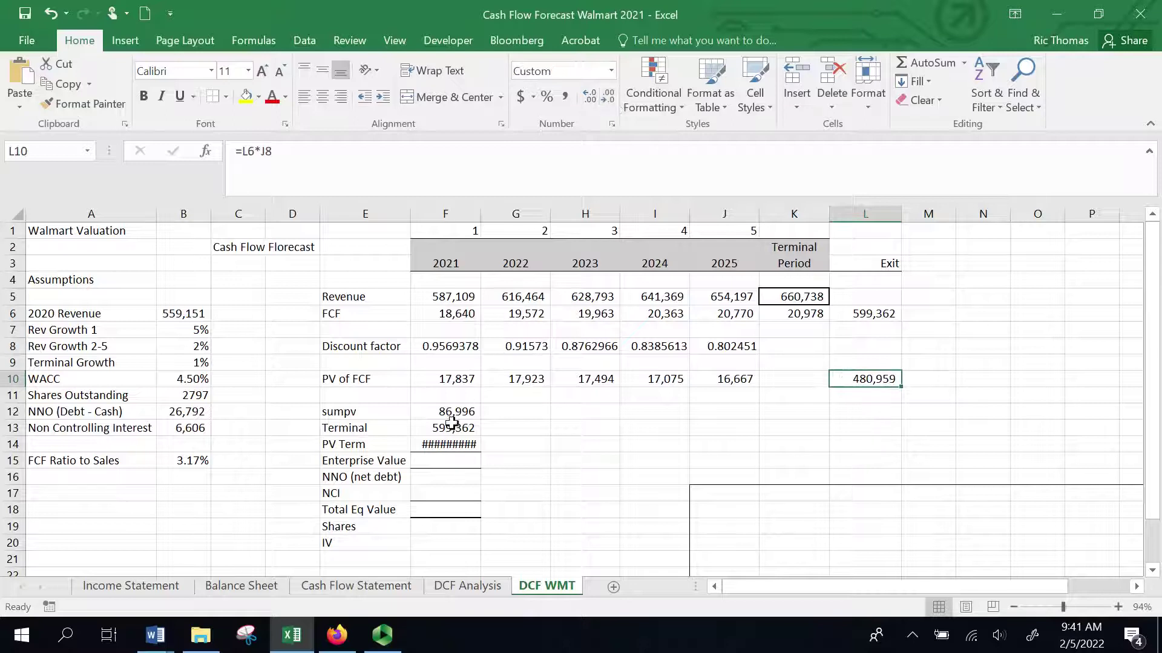
pyautogui.click(448, 443)
pyautogui.click(610, 94)
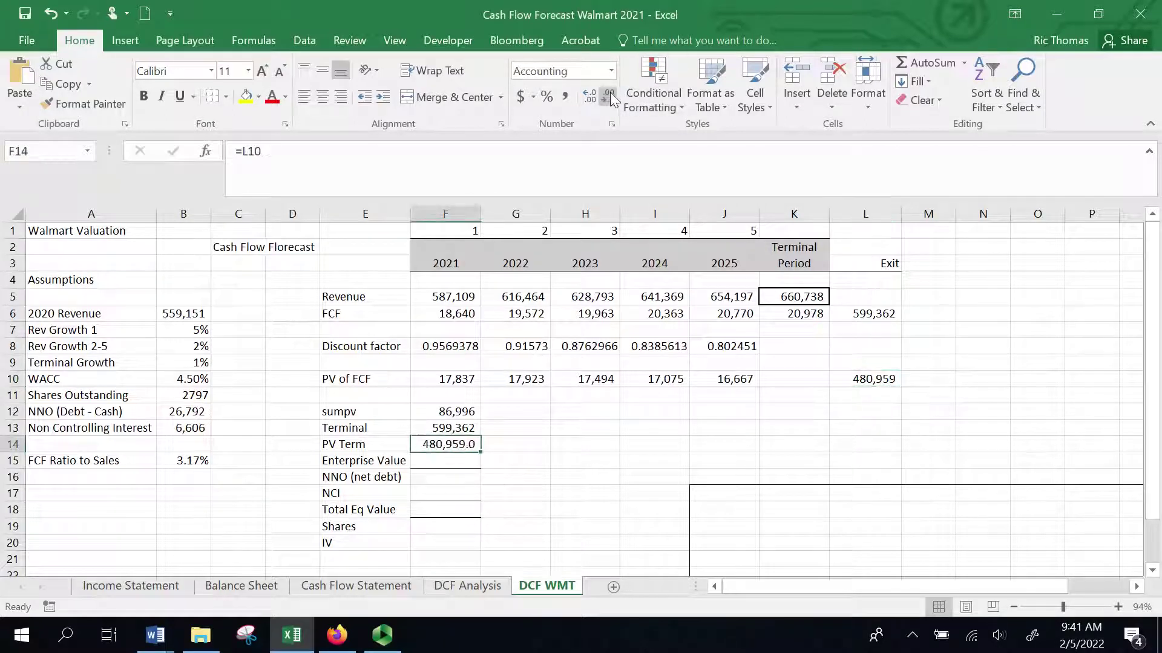
pyautogui.click(609, 94)
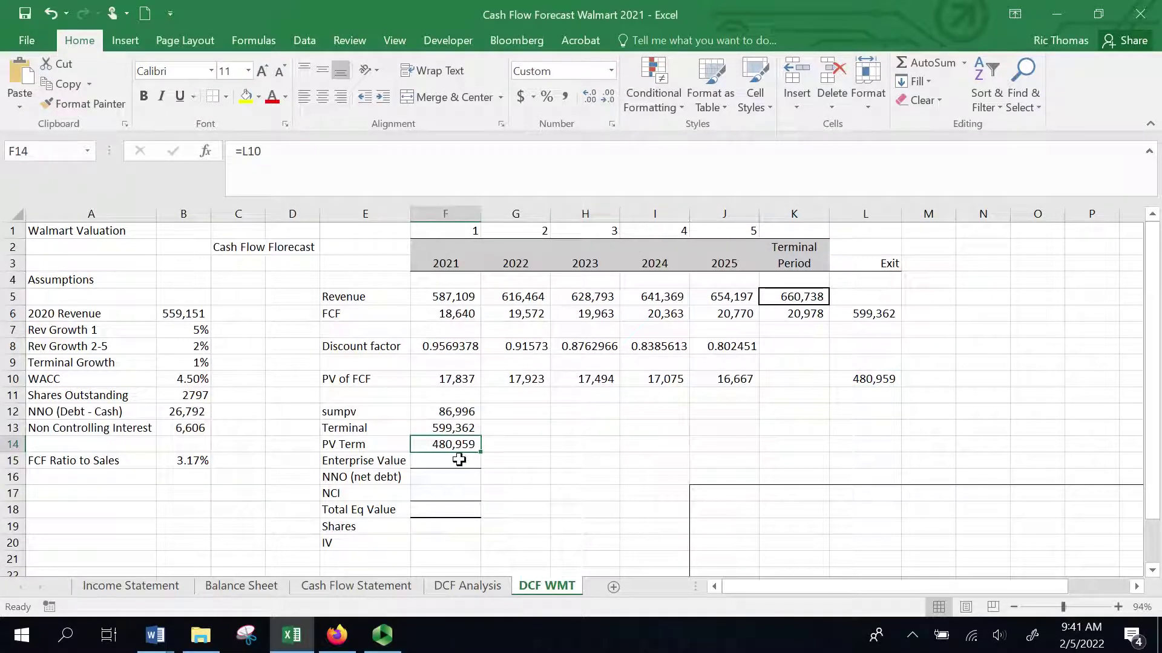
# Calculate the Enterprise Value in F15 as sumpv plus PV Term, using =F12+F14.
pyautogui.click(455, 461)
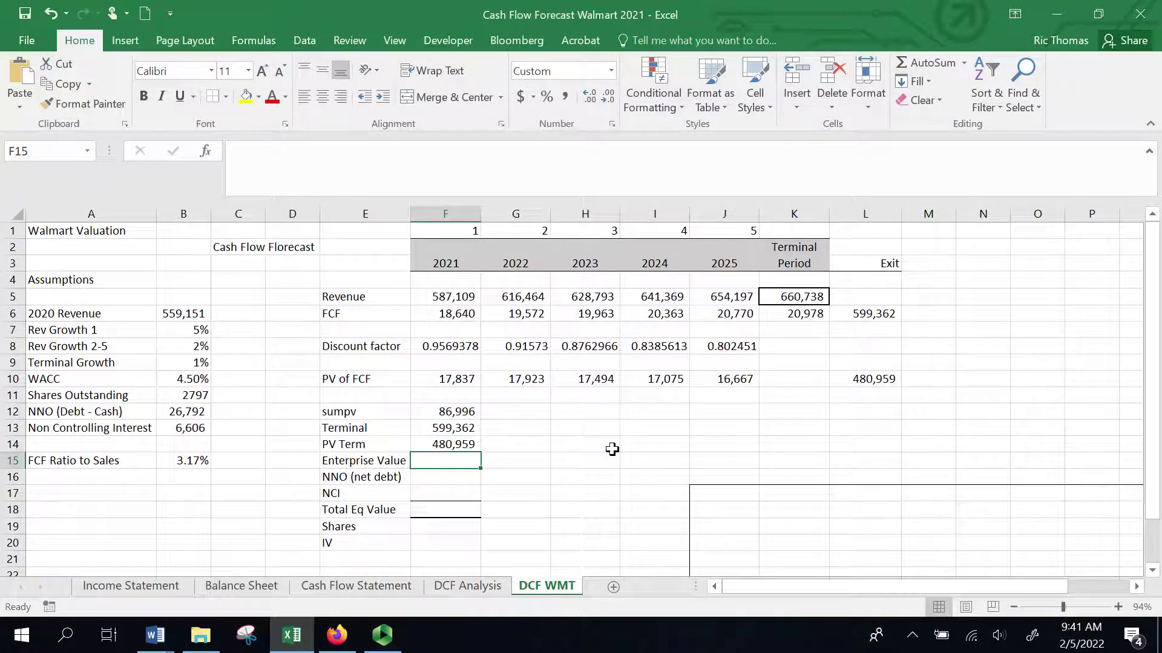
pyautogui.write('=')
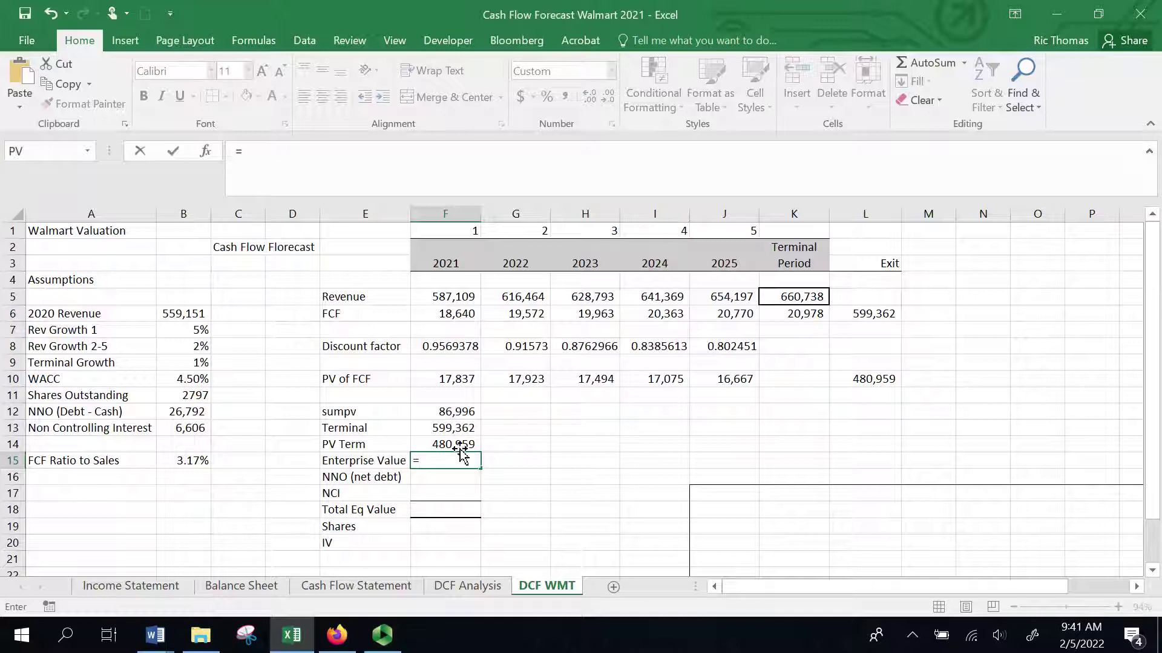
pyautogui.click(458, 410)
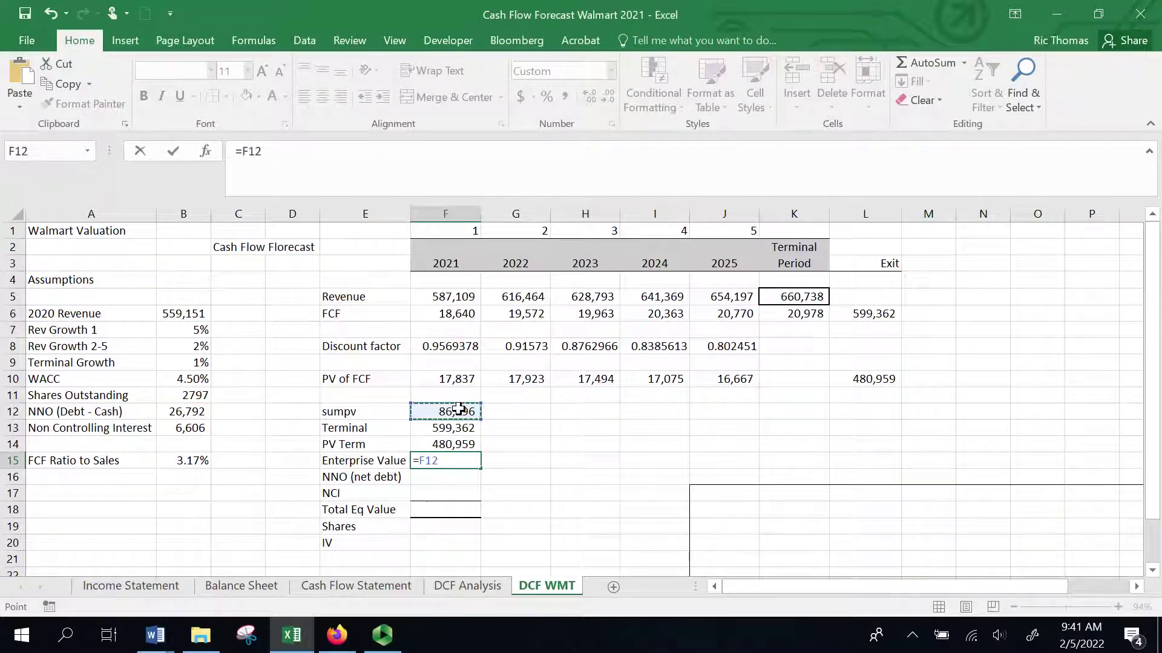
pyautogui.write('+')
pyautogui.click(455, 444)
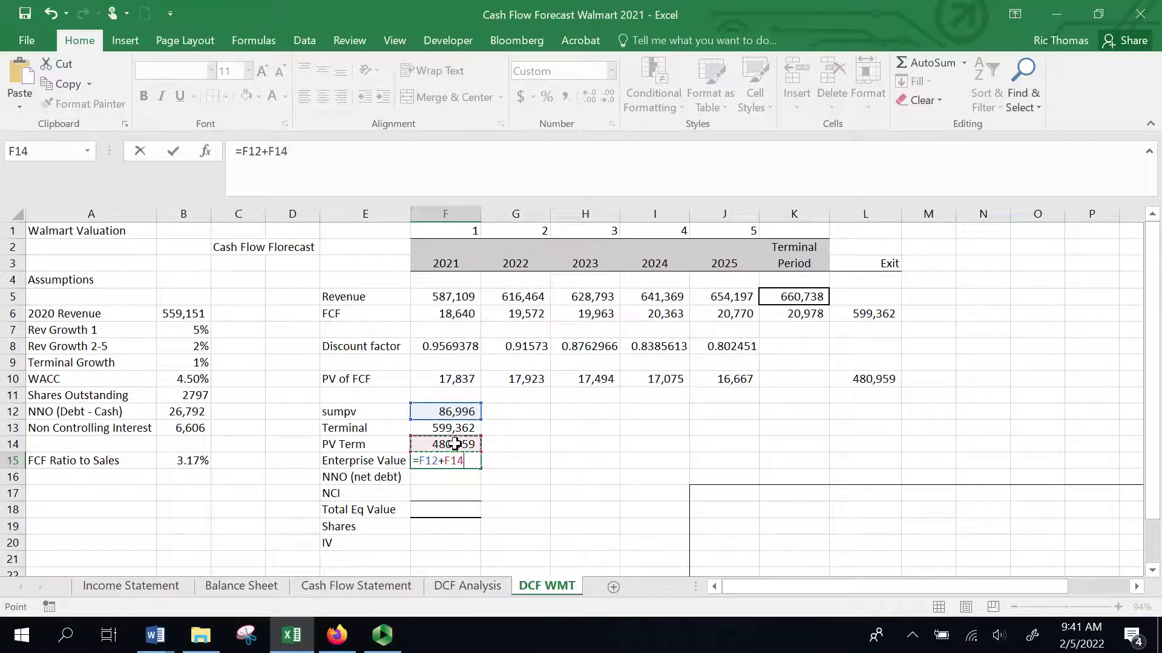
pyautogui.press('Return')
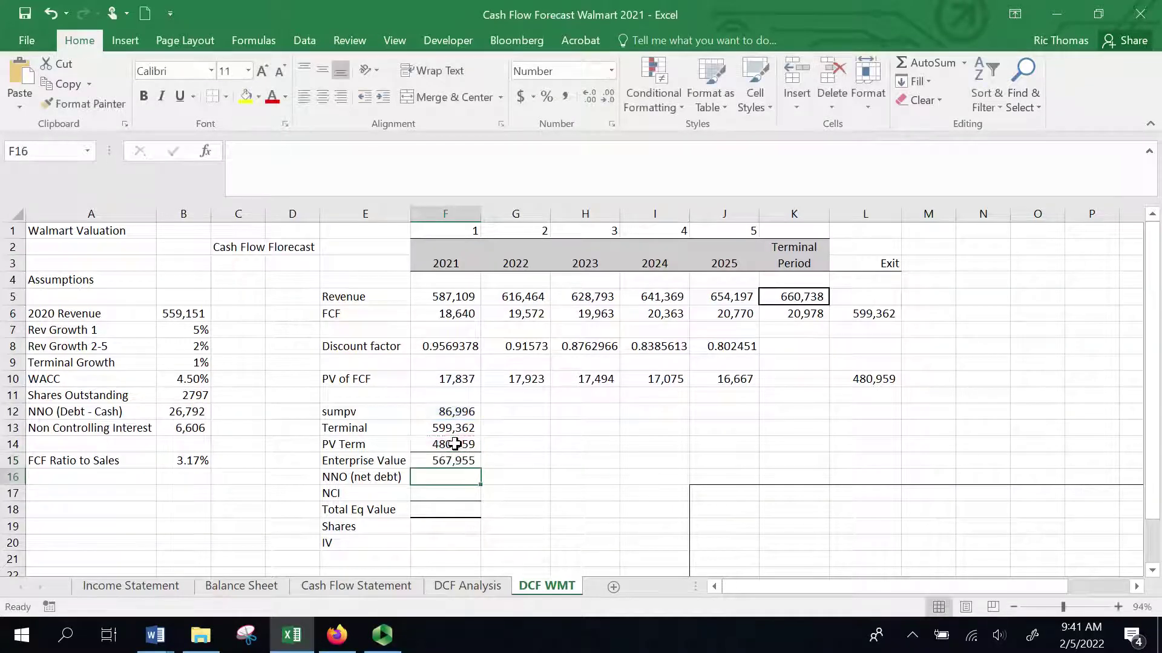
pyautogui.click(449, 459)
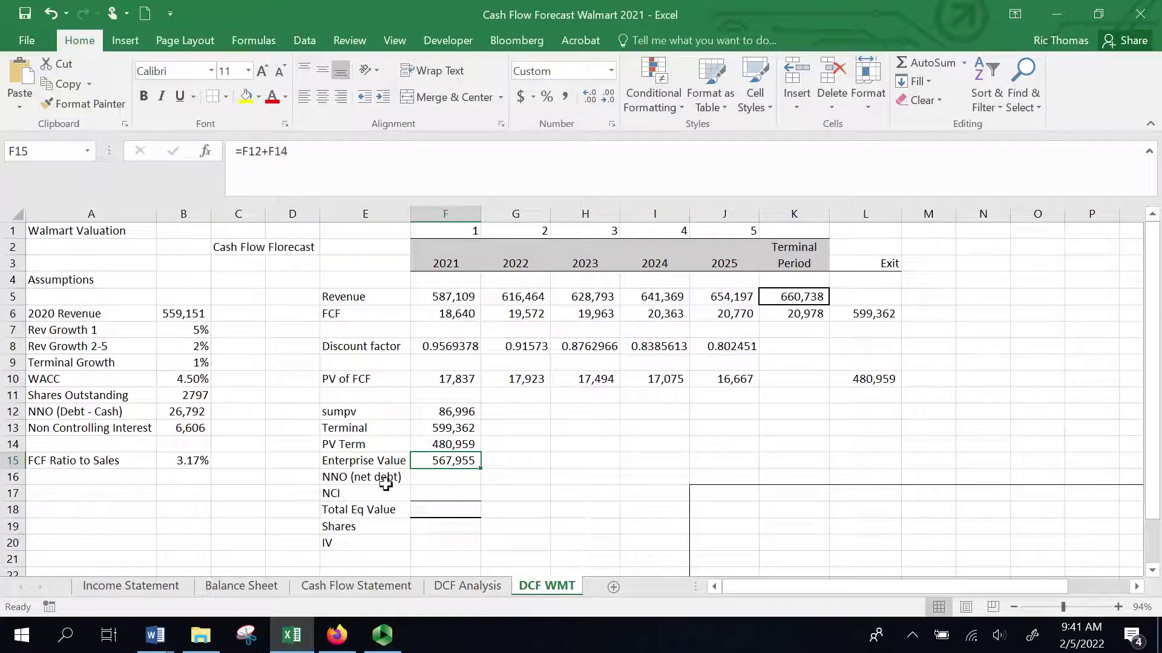
# Begin the NNO (net debt) formula in F16 with the Jan. 31, 2021 long-term debt from Balance Sheet cell B23.
pyautogui.click(353, 478)
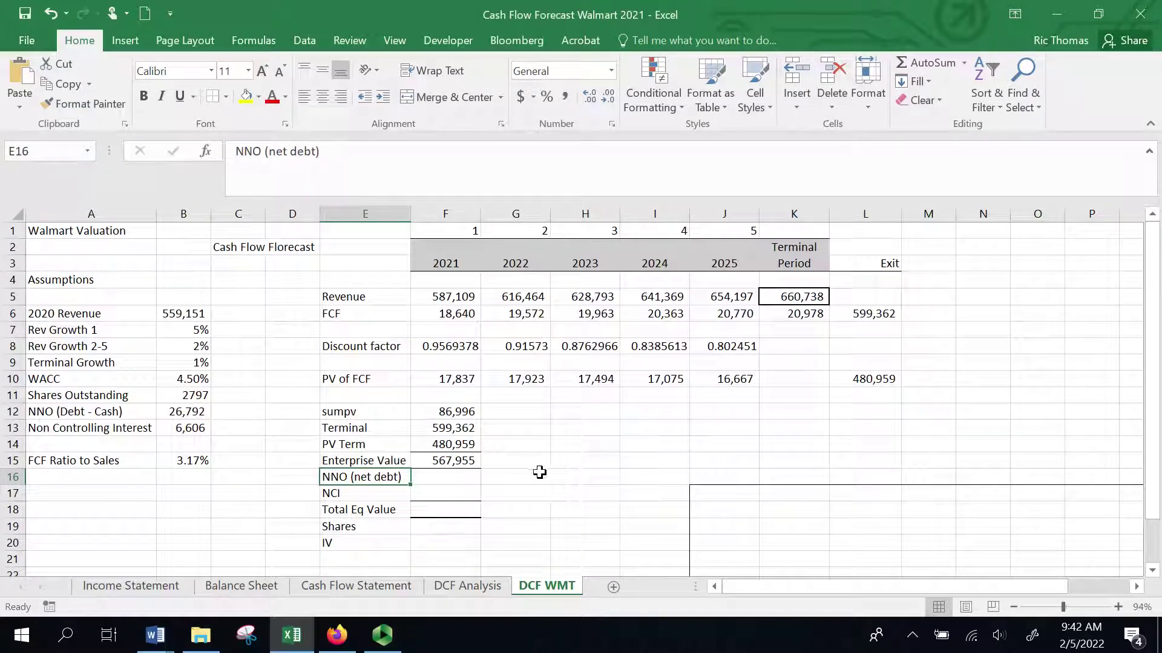
pyautogui.click(459, 478)
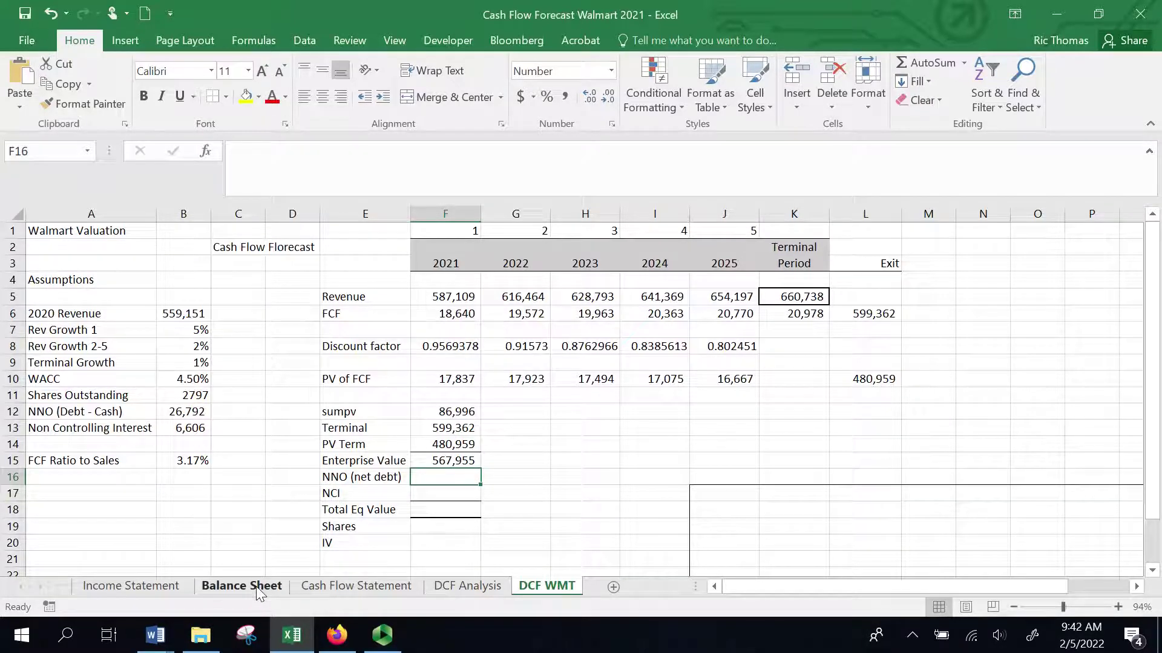
pyautogui.write('=')
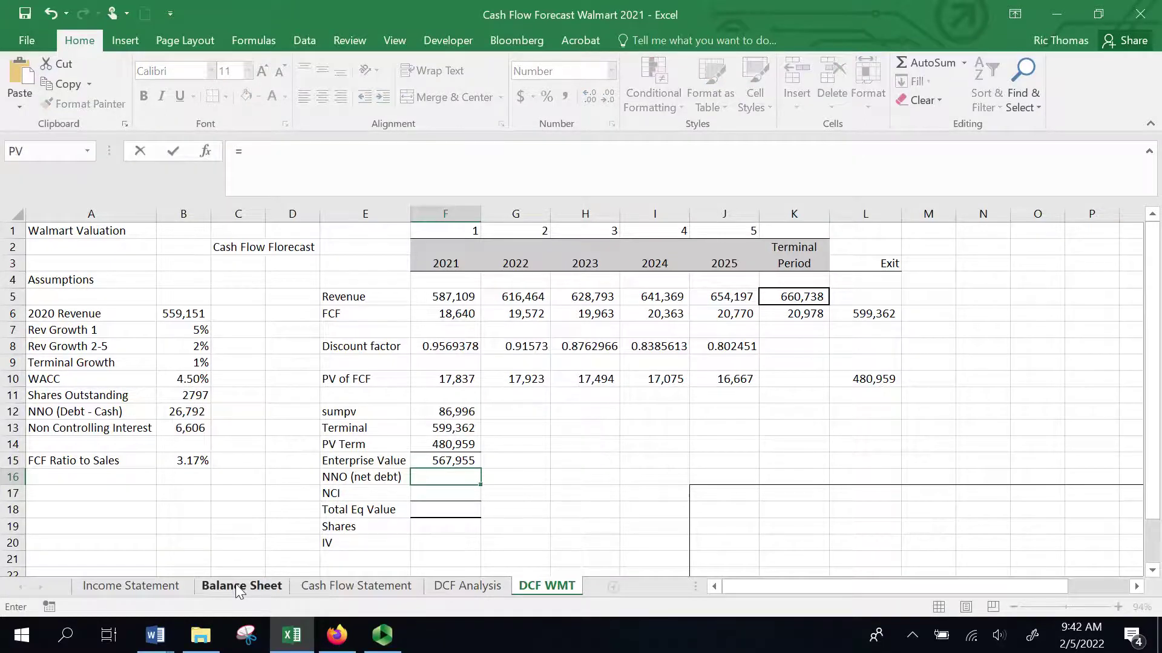
pyautogui.click(235, 583)
pyautogui.moveTo(1157, 413); pyautogui.dragTo(1158, 415)
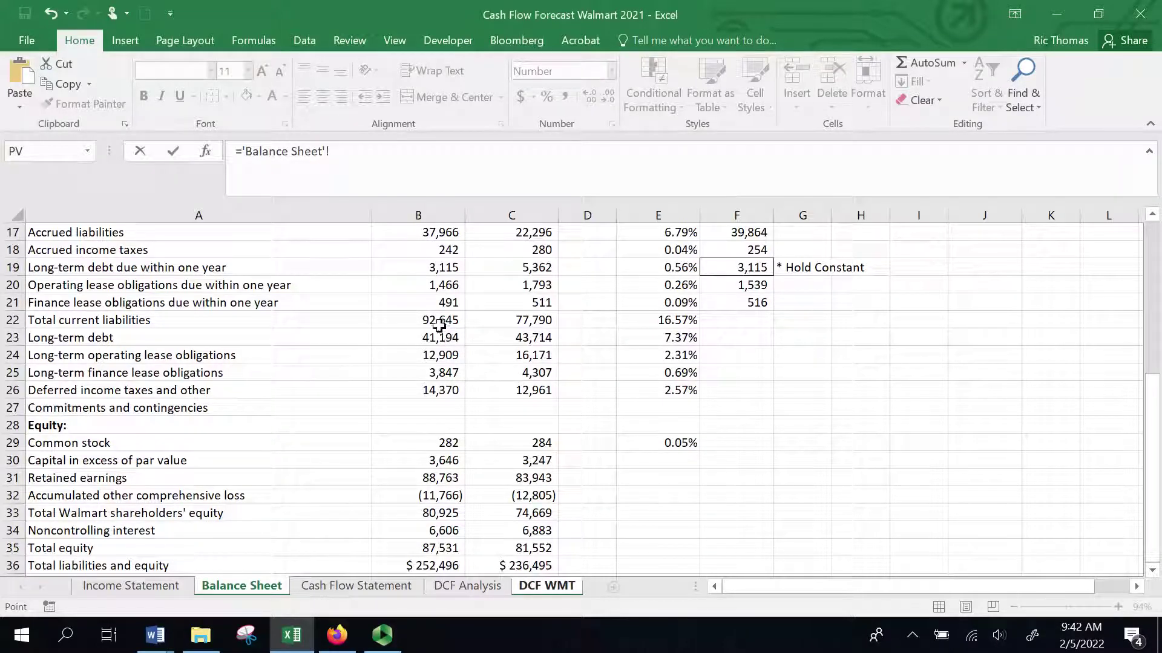
pyautogui.moveTo(337, 354); pyautogui.dragTo(241, 333)
pyautogui.click(416, 337)
# Add long-term debt due within one year (B19) and short-term borrowings (B15) from the Balance Sheet to the net debt formula.
pyautogui.write('+')
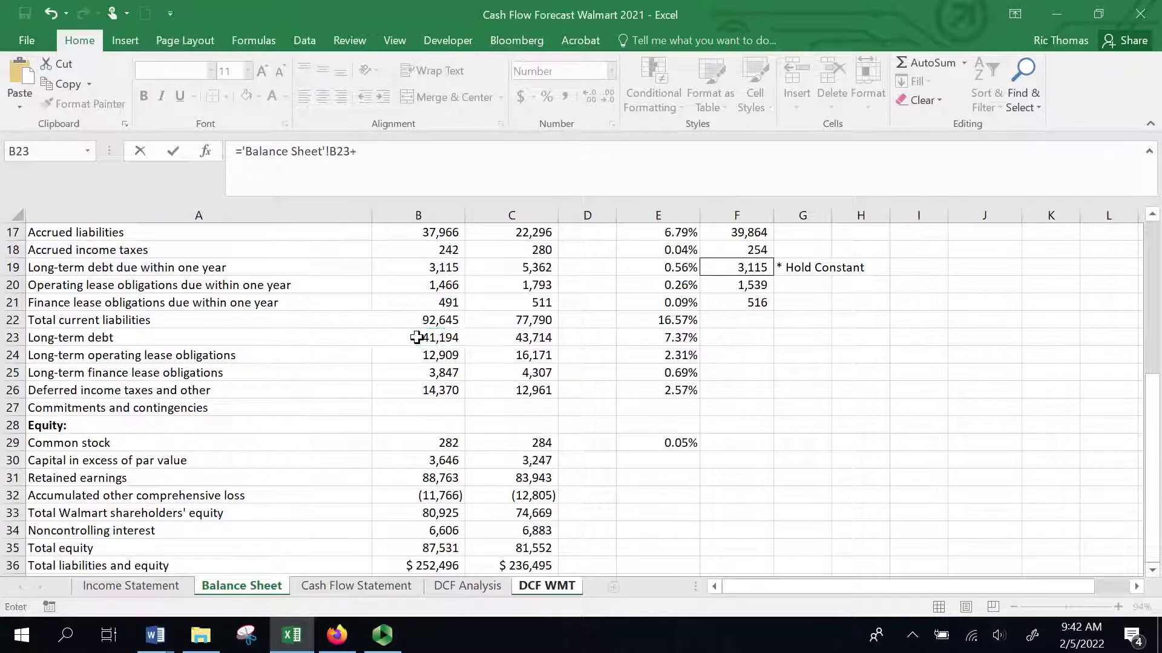
pyautogui.click(1151, 217)
pyautogui.click(1151, 217)
pyautogui.click(1151, 217)
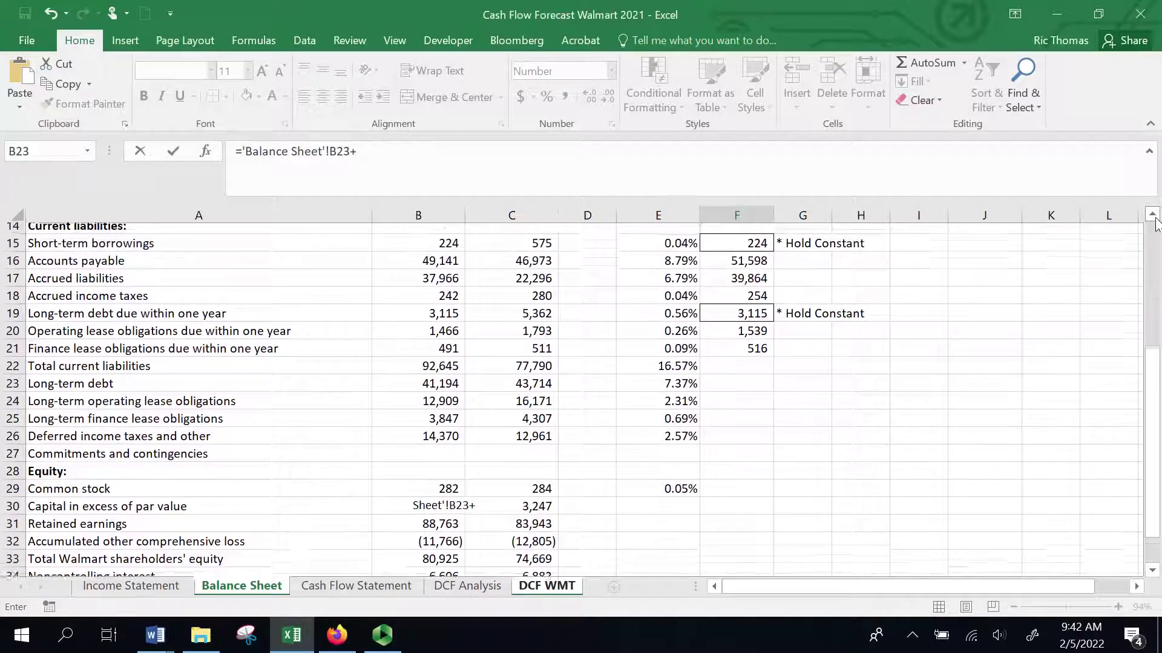
pyautogui.click(1153, 218)
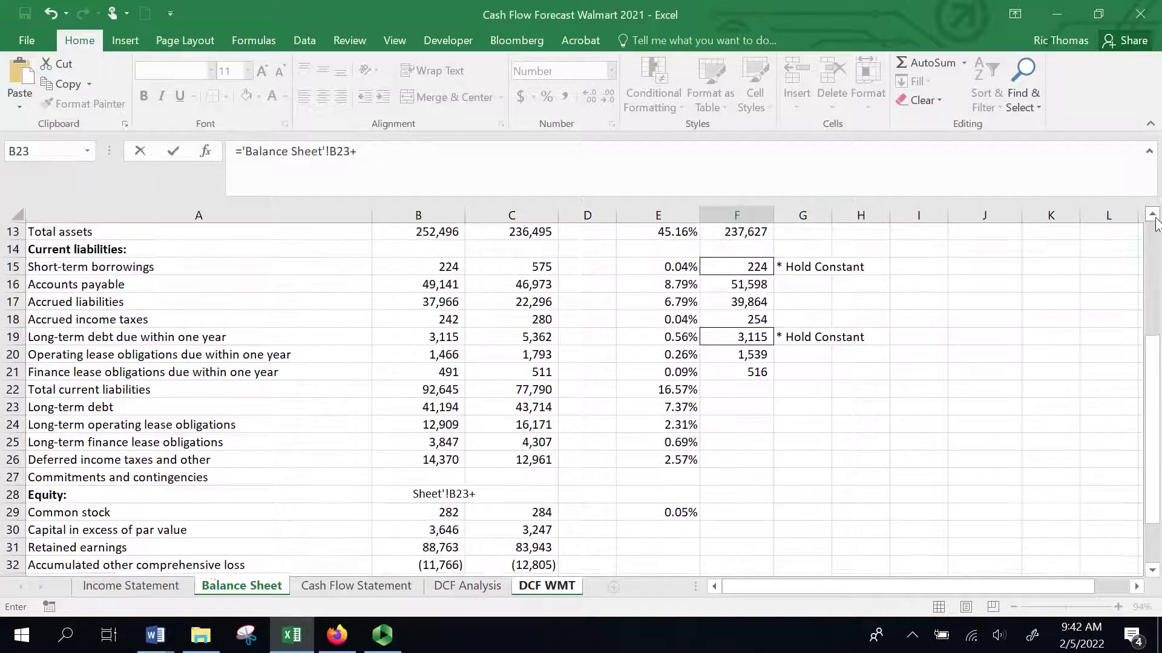
pyautogui.click(442, 340)
pyautogui.write('+')
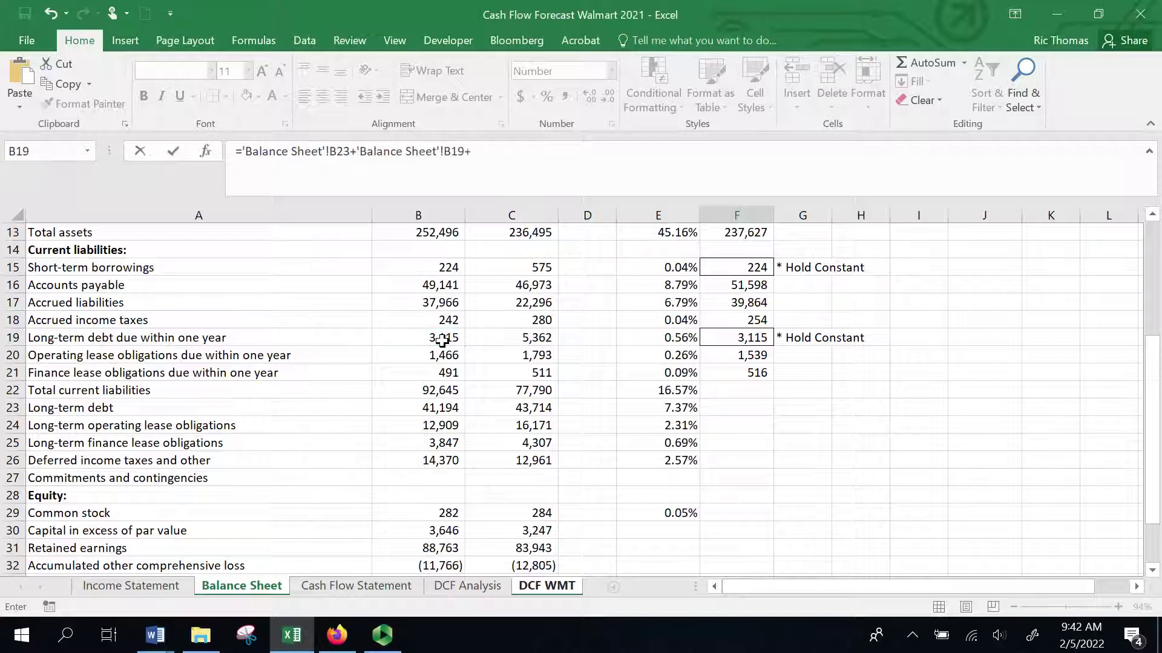
pyautogui.click(439, 269)
# Subtract cash and cash equivalents (Balance Sheet B3) in the net debt formula, complete it and reselect F16.
pyautogui.write('-')
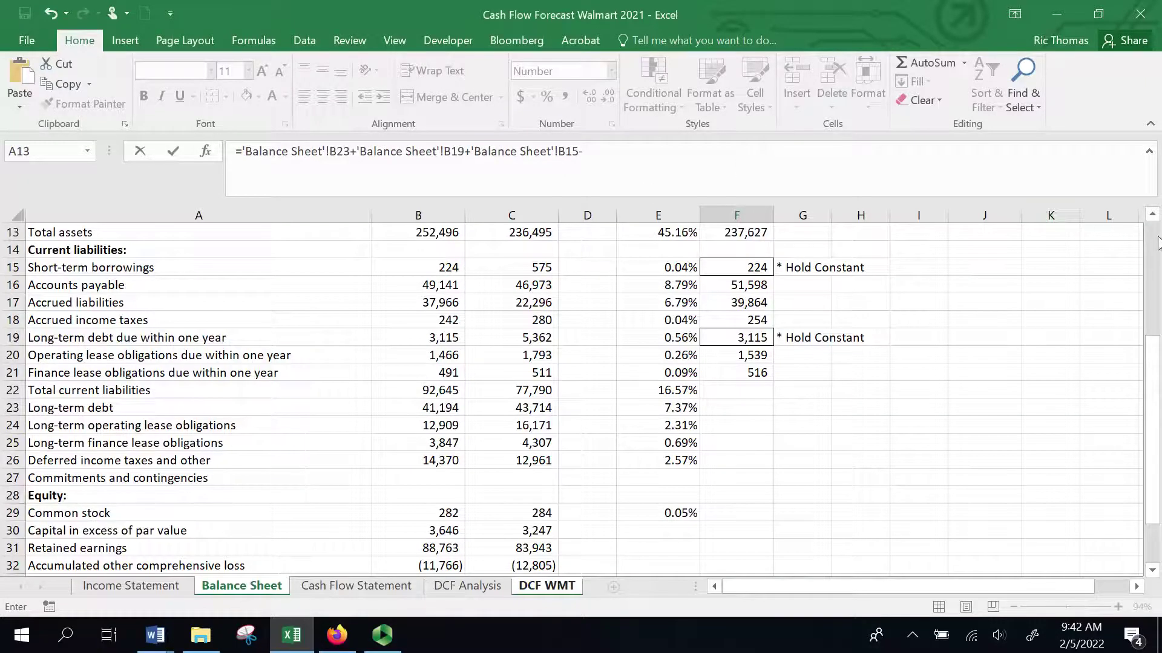
pyautogui.scroll(3, 1158, 242)
pyautogui.scroll(2, 1158, 242)
pyautogui.click(436, 285)
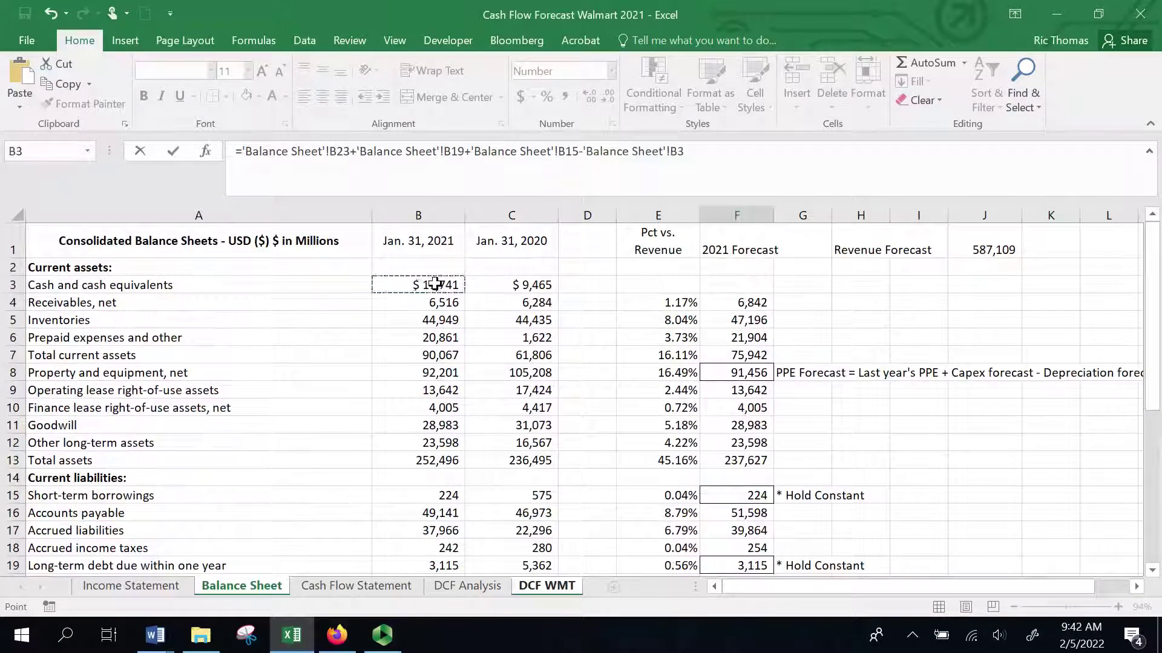
pyautogui.click(707, 148)
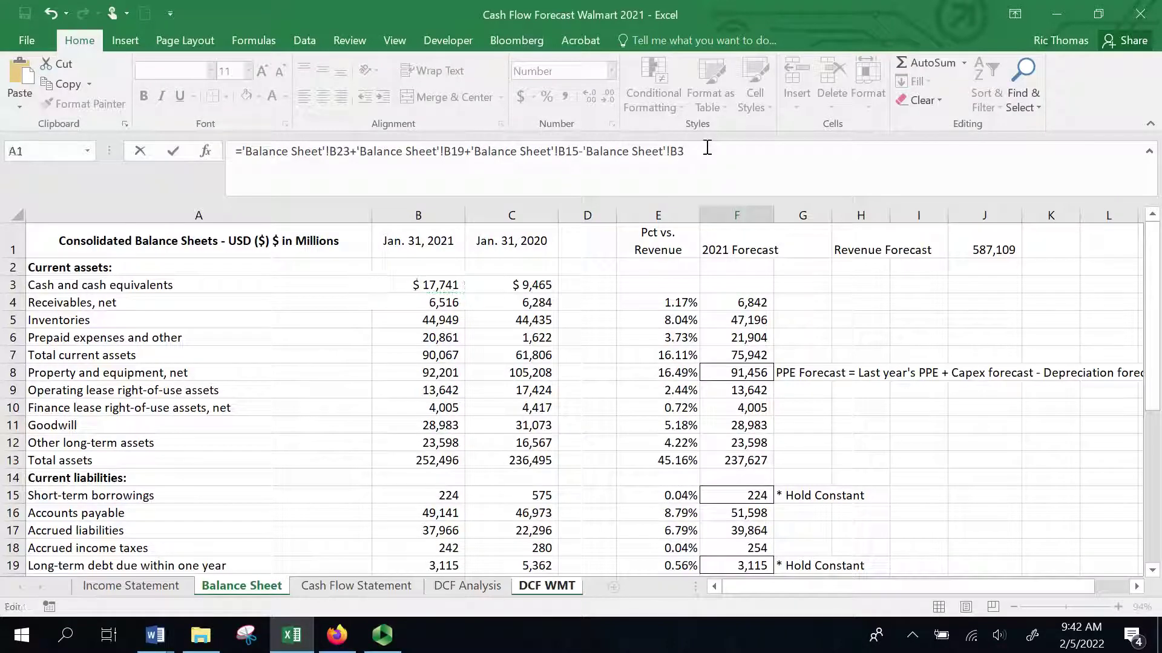
pyautogui.press('Return')
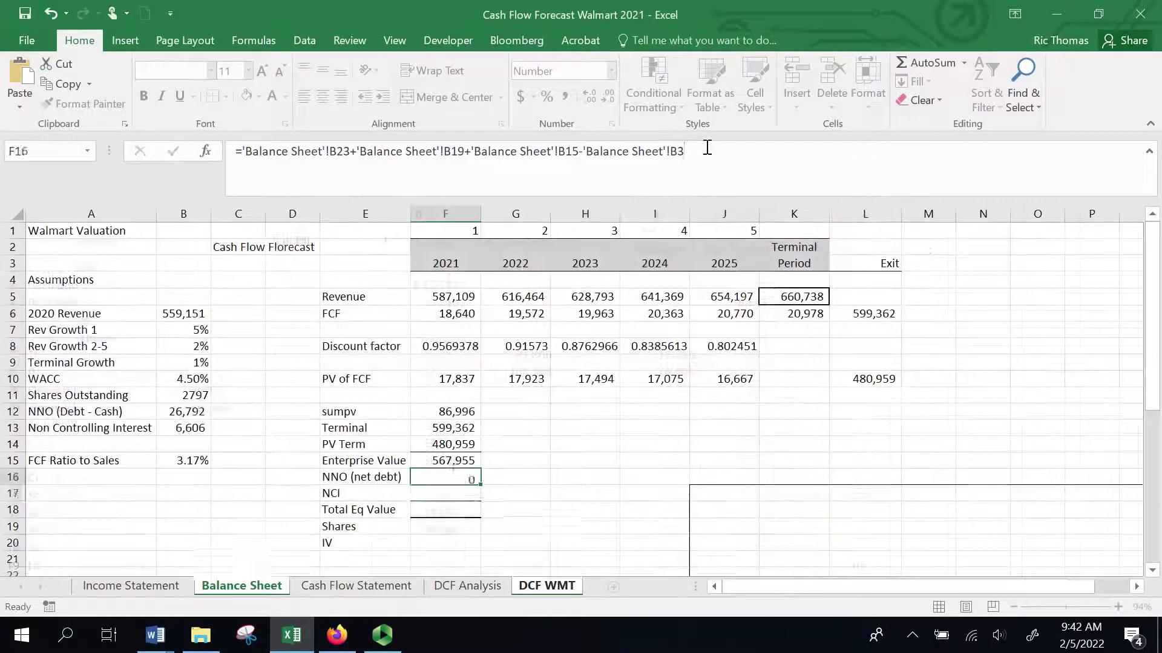
pyautogui.click(458, 477)
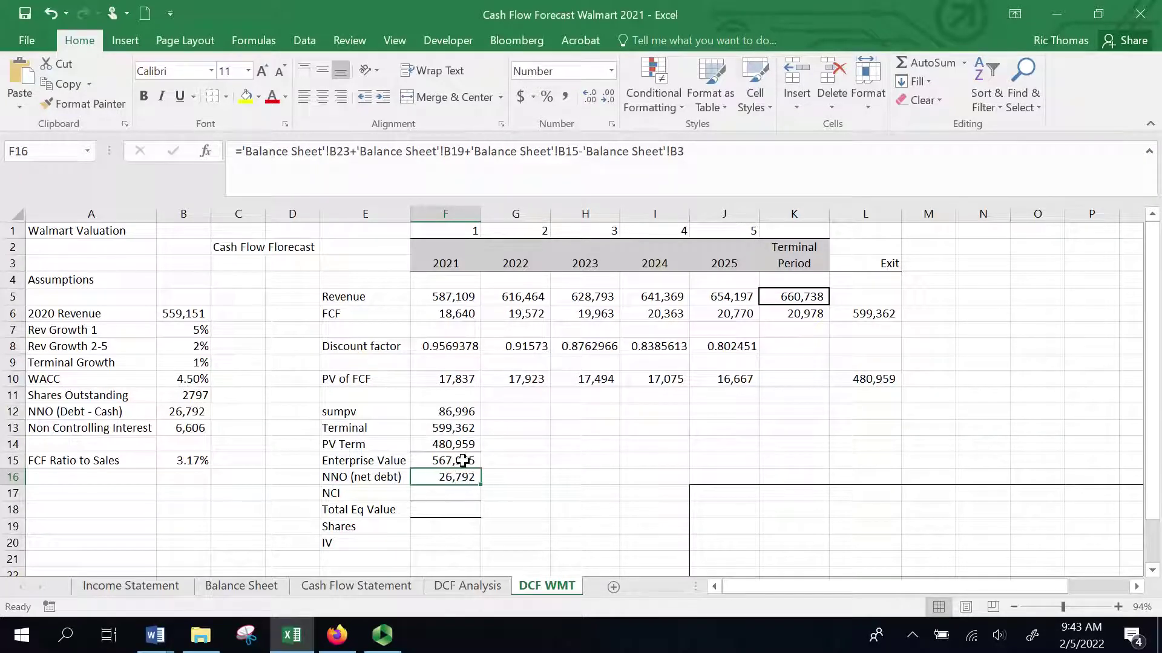
# Check the noncontrolling interest in Balance Sheet cell B34 and the link to it in assumption cell B13 of DCF WMT.
pyautogui.click(461, 494)
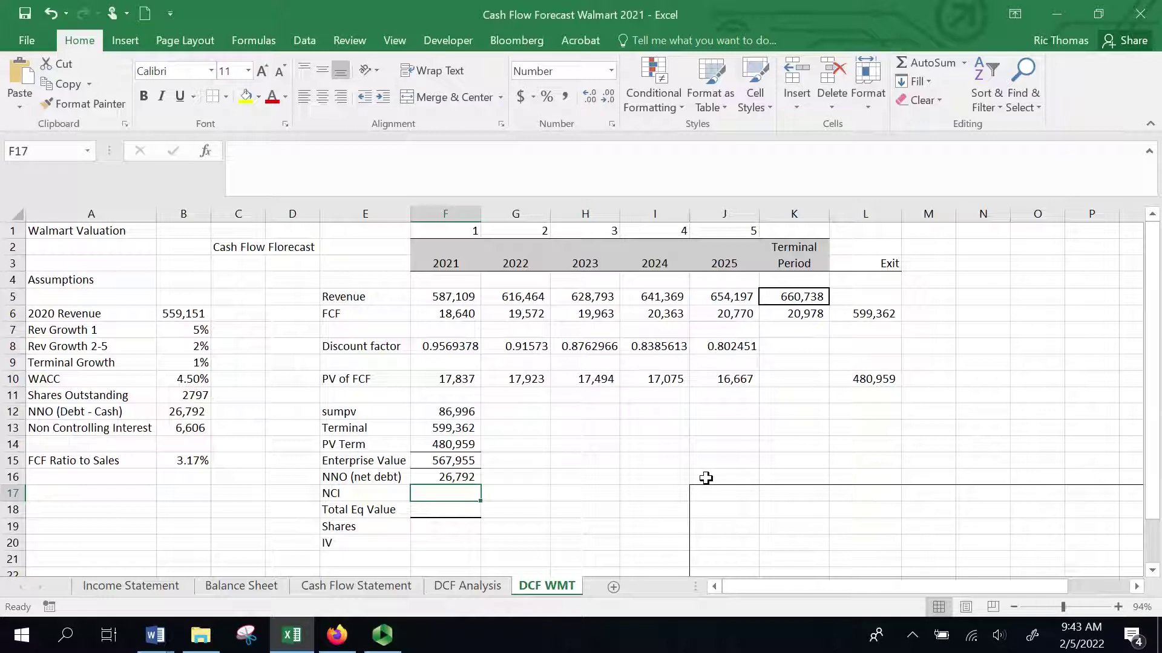
pyautogui.click(229, 589)
pyautogui.moveTo(1155, 340); pyautogui.dragTo(1156, 471)
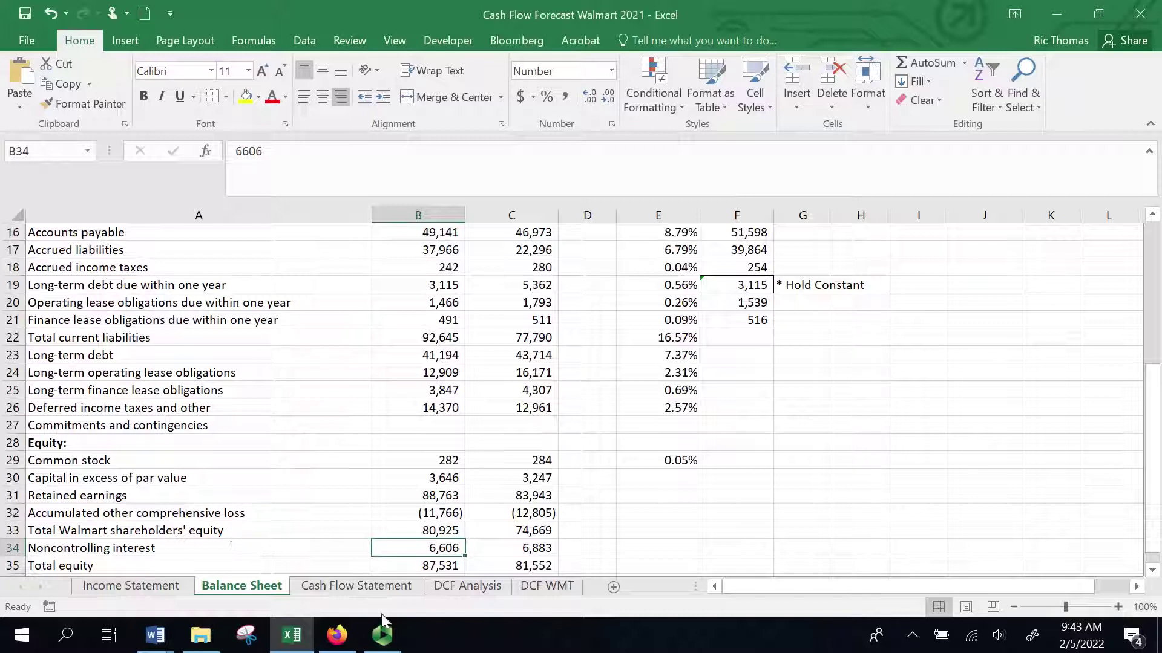
pyautogui.click(467, 586)
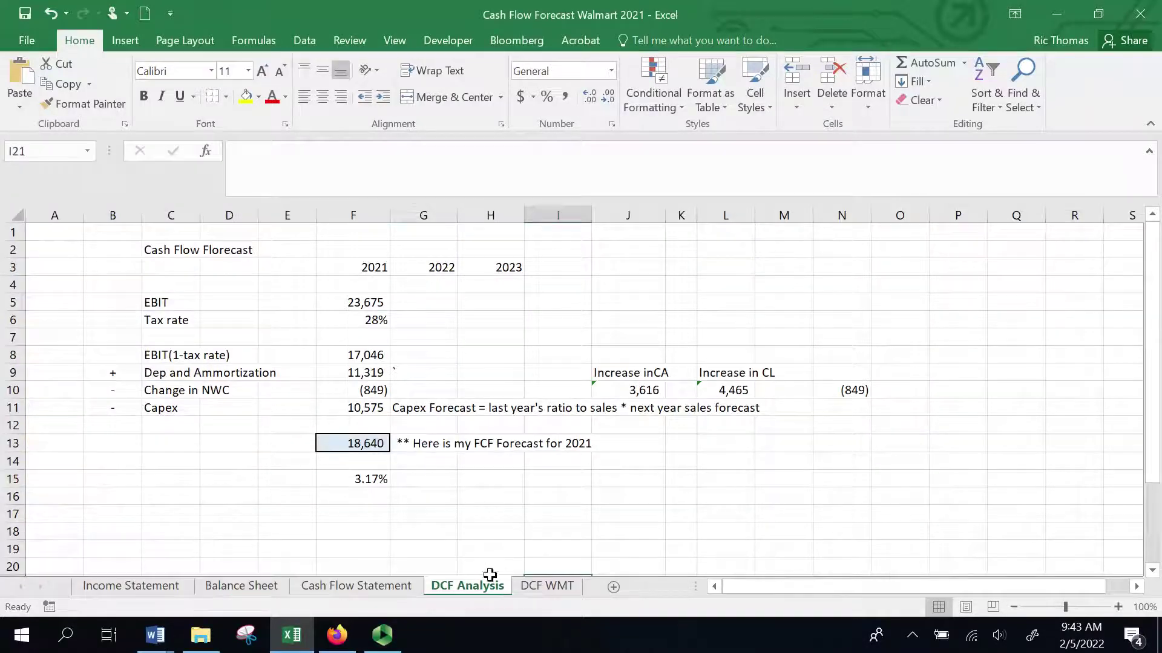
pyautogui.click(548, 587)
pyautogui.write('=')
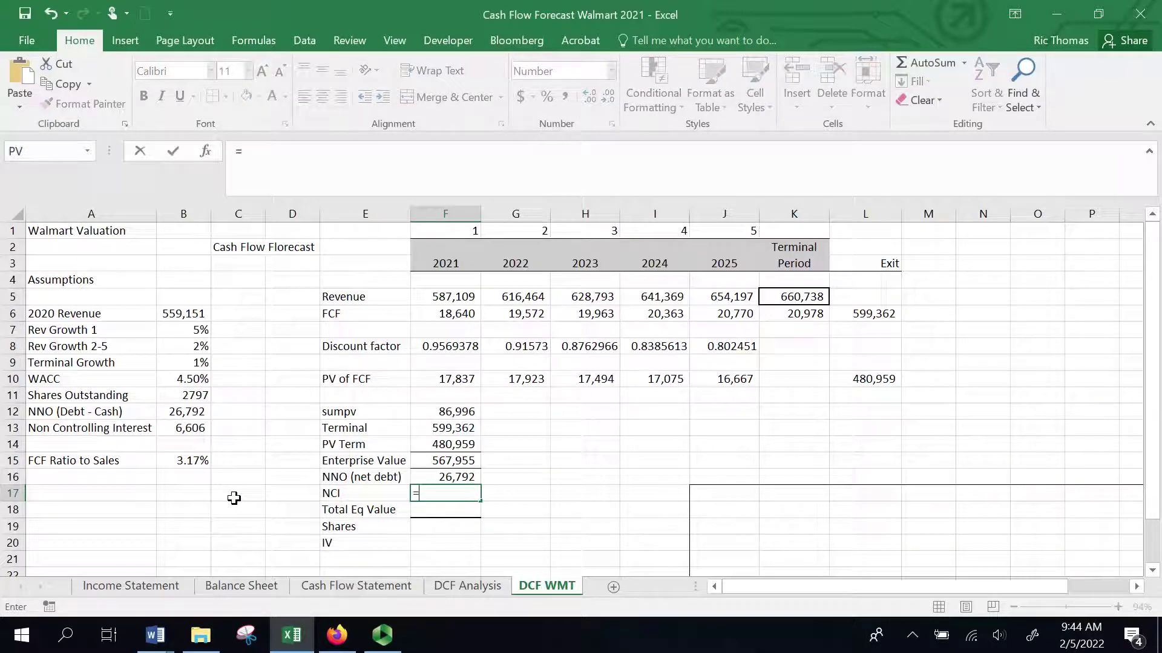
pyautogui.press('Escape')
pyautogui.click(194, 428)
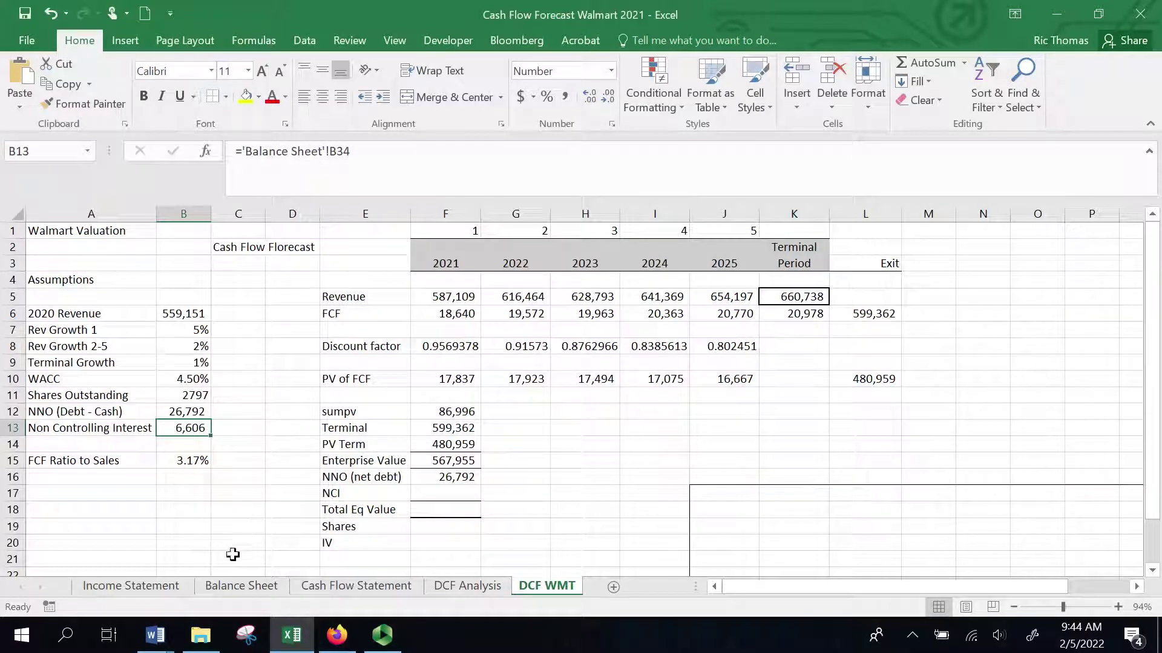
pyautogui.click(231, 587)
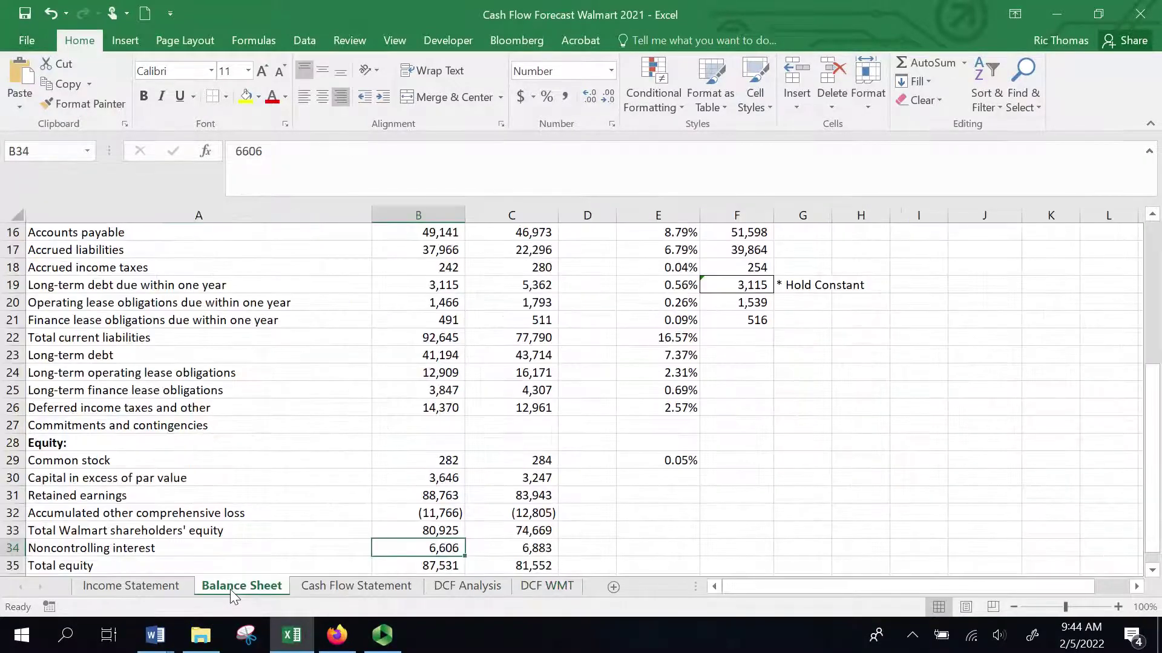
pyautogui.click(539, 587)
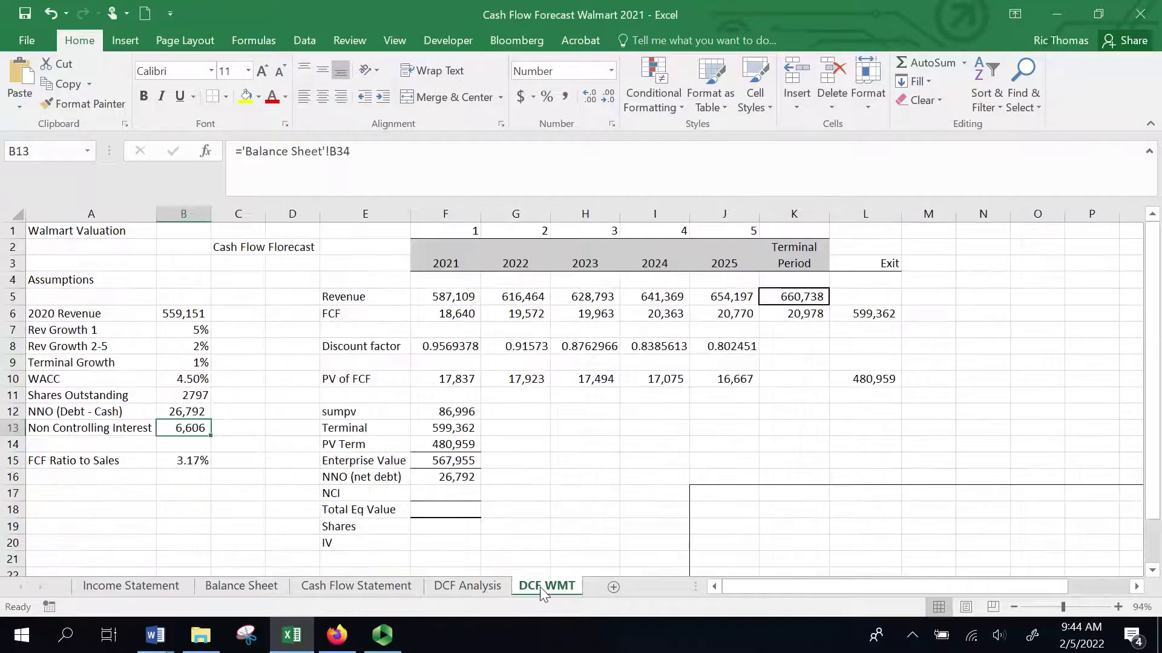
# Fill NCI in F17 with a link to the Non Controlling Interest assumption, using =B13.
pyautogui.click(442, 493)
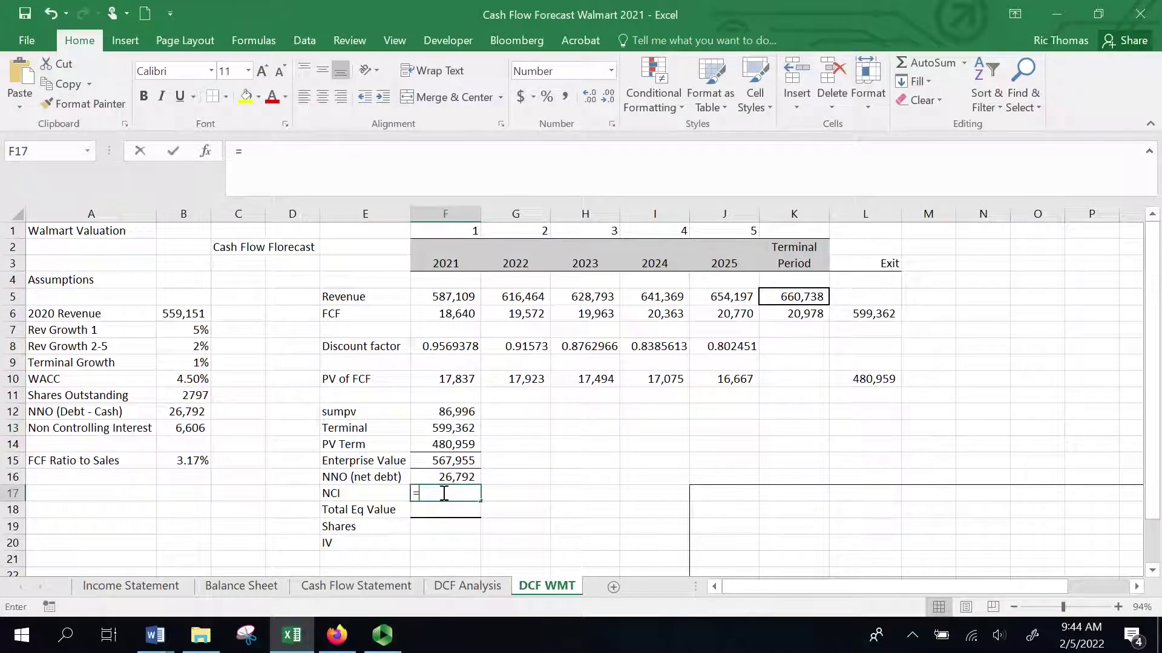
pyautogui.write('=')
pyautogui.click(186, 432)
pyautogui.press('Return')
# Calculate Total Eq Value in F18 as Enterprise Value minus net debt and NCI, using =F15-F16-F17, and reselect the cell.
pyautogui.write('=')
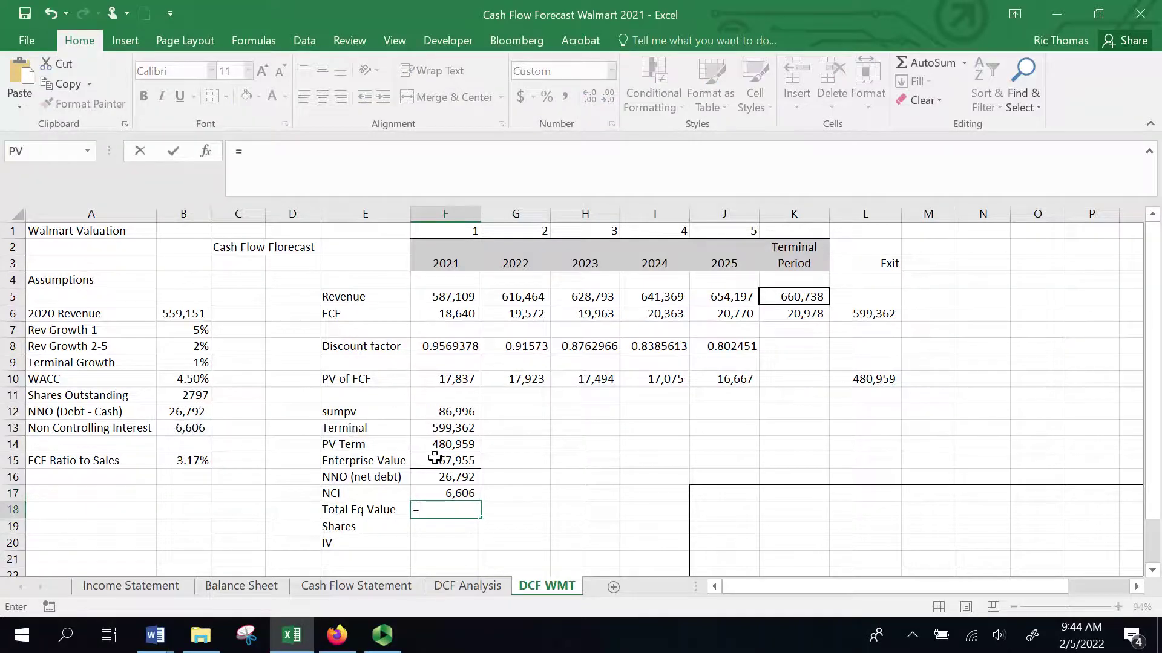
pyautogui.click(435, 461)
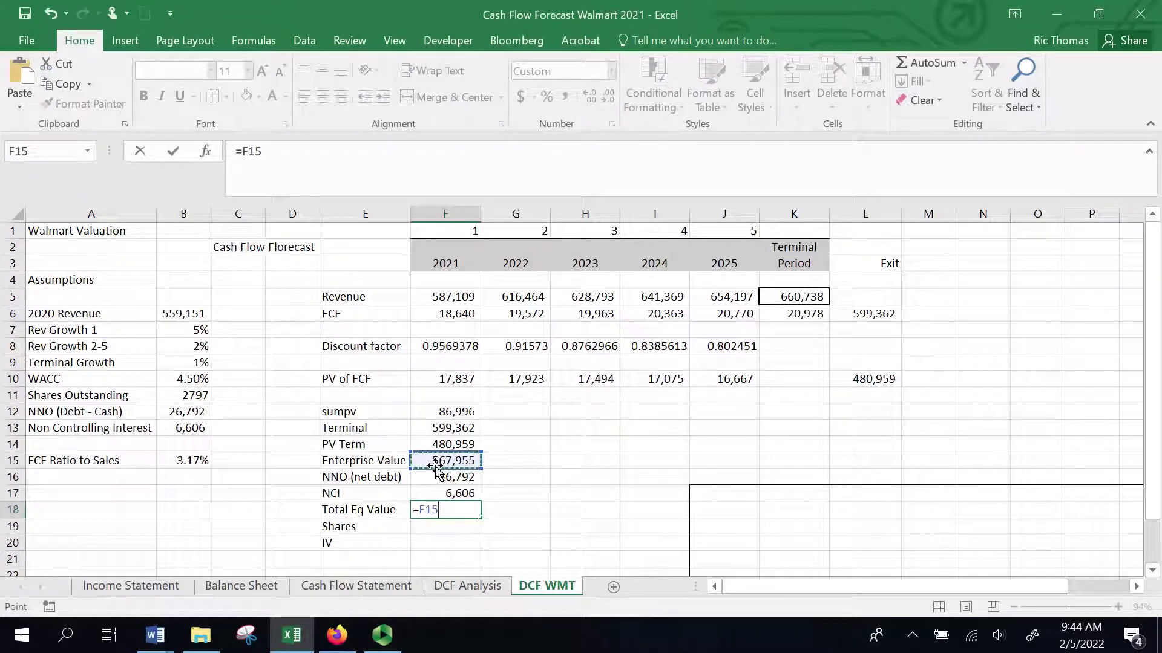
pyautogui.write('-')
pyautogui.click(454, 478)
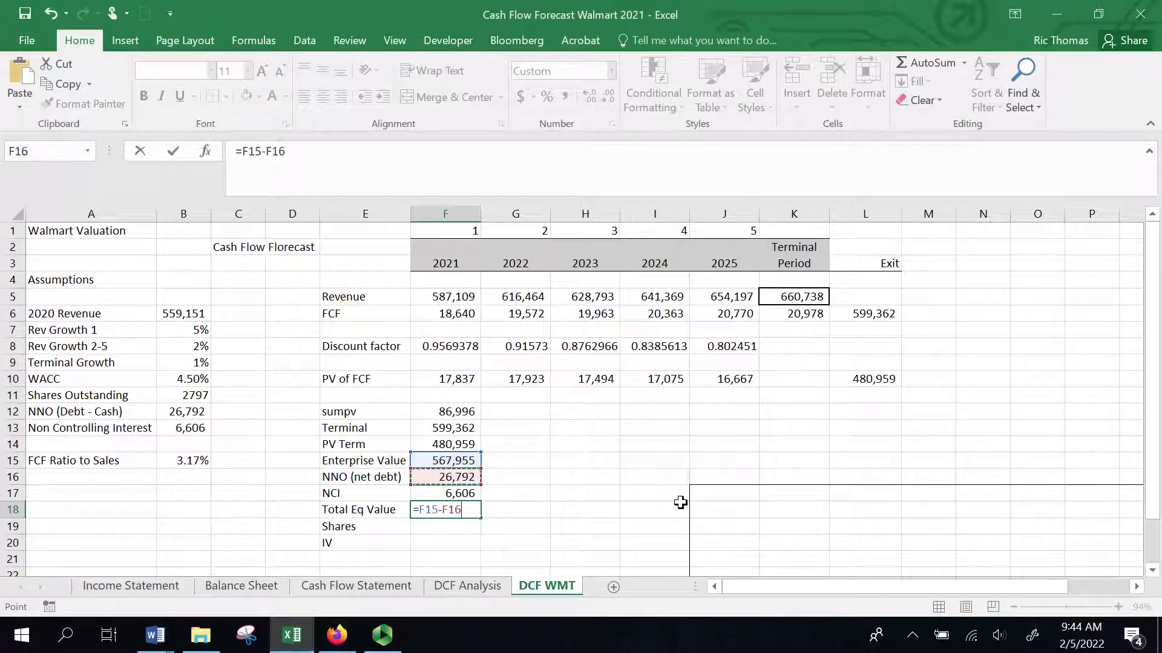
pyautogui.click(422, 159)
pyautogui.write('-')
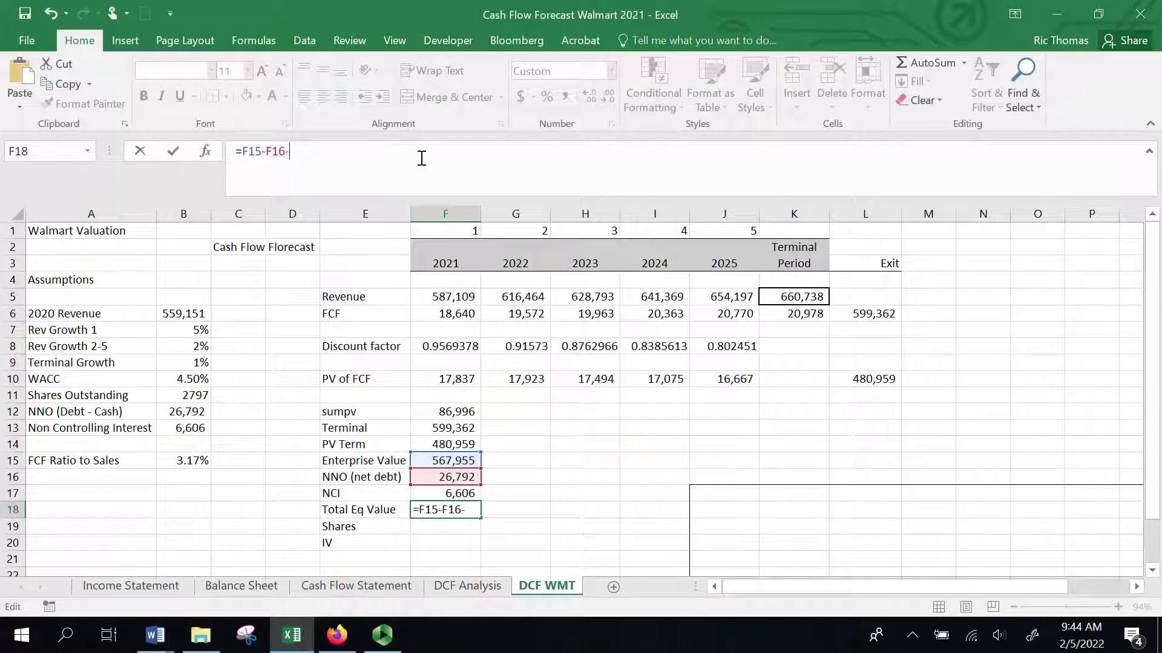
pyautogui.click(455, 495)
pyautogui.press('Return')
pyautogui.click(448, 510)
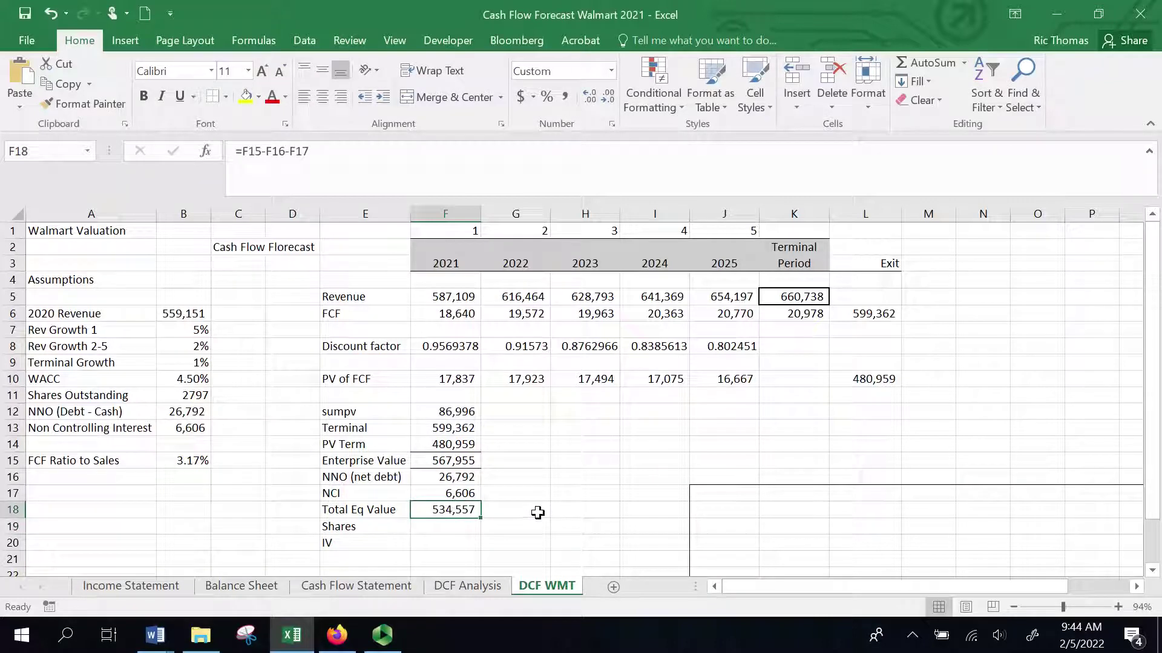
# Fill Shares in F19 with a link to the Shares Outstanding assumption, using =B11.
pyautogui.click(448, 533)
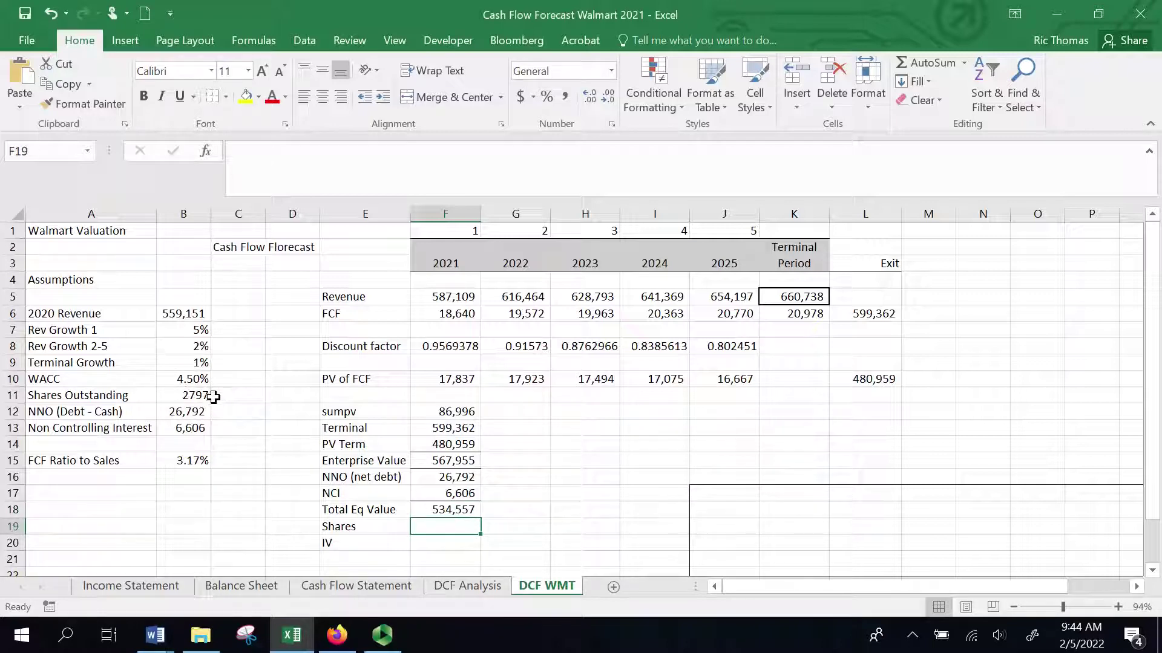
pyautogui.click(200, 396)
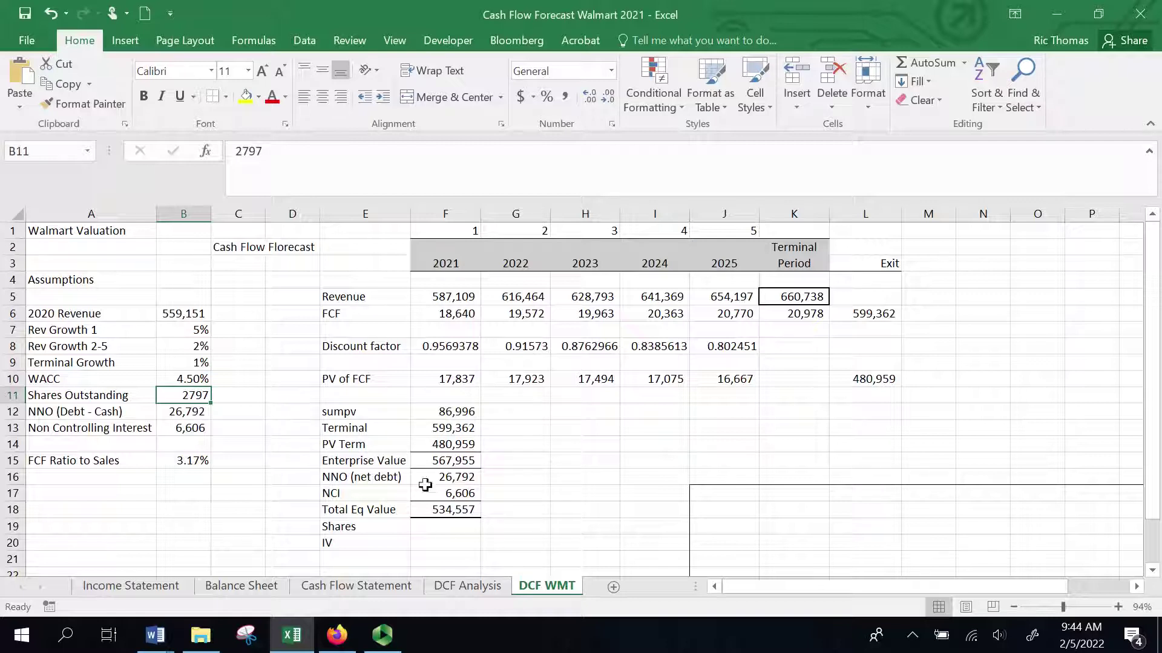
pyautogui.click(466, 528)
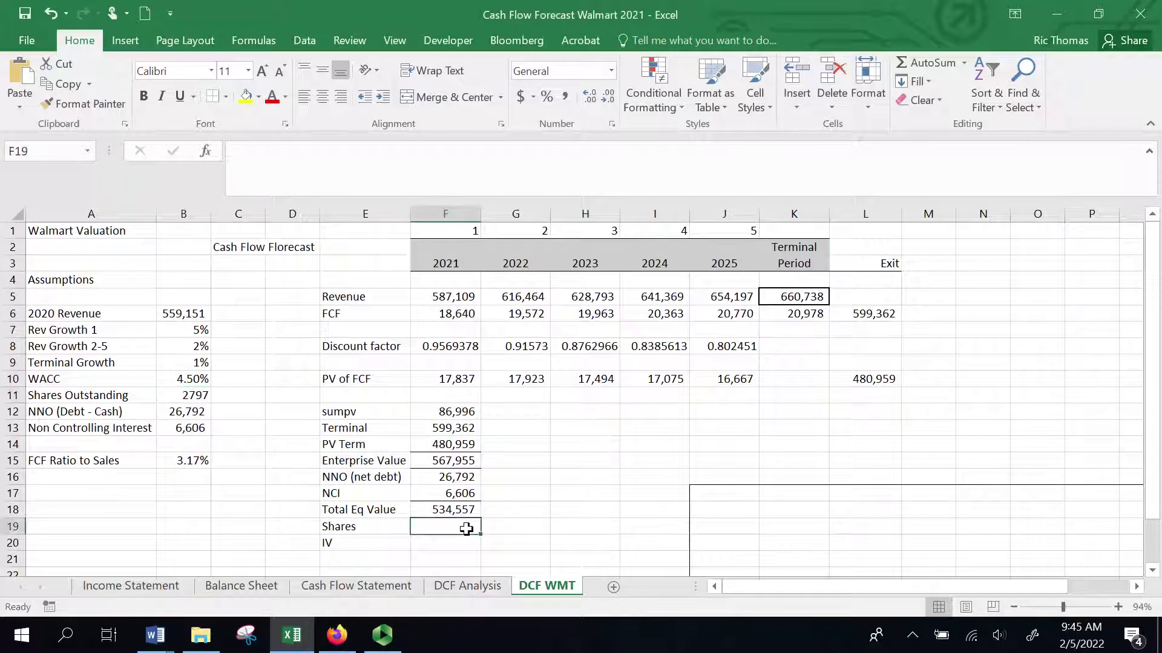
pyautogui.write('=')
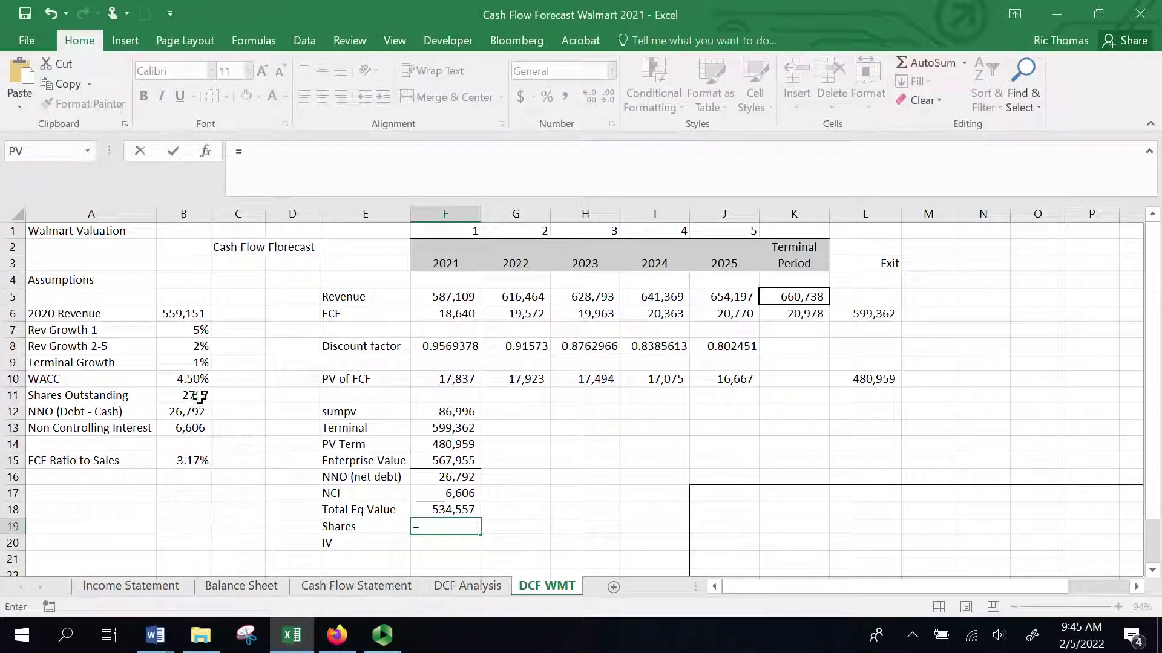
pyautogui.click(199, 398)
pyautogui.press('Return')
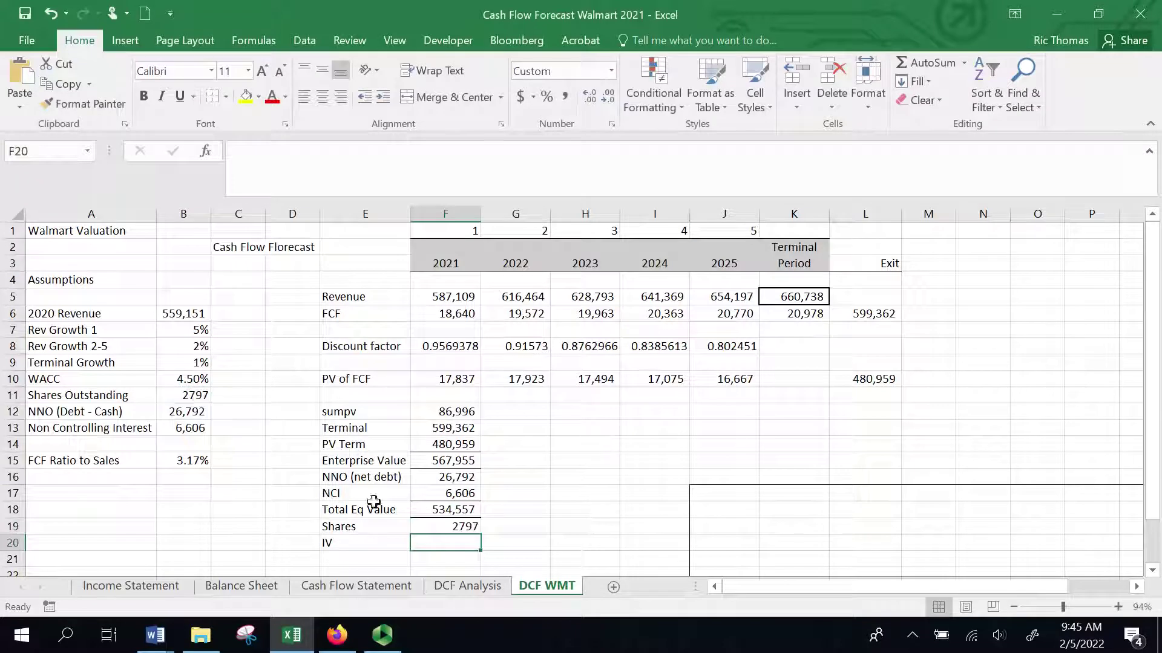
# Calculate the intrinsic value (IV) in F20 as Total Eq Value divided by Shares, using =F18/F19, and reselect the cell.
pyautogui.write('=')
pyautogui.click(460, 510)
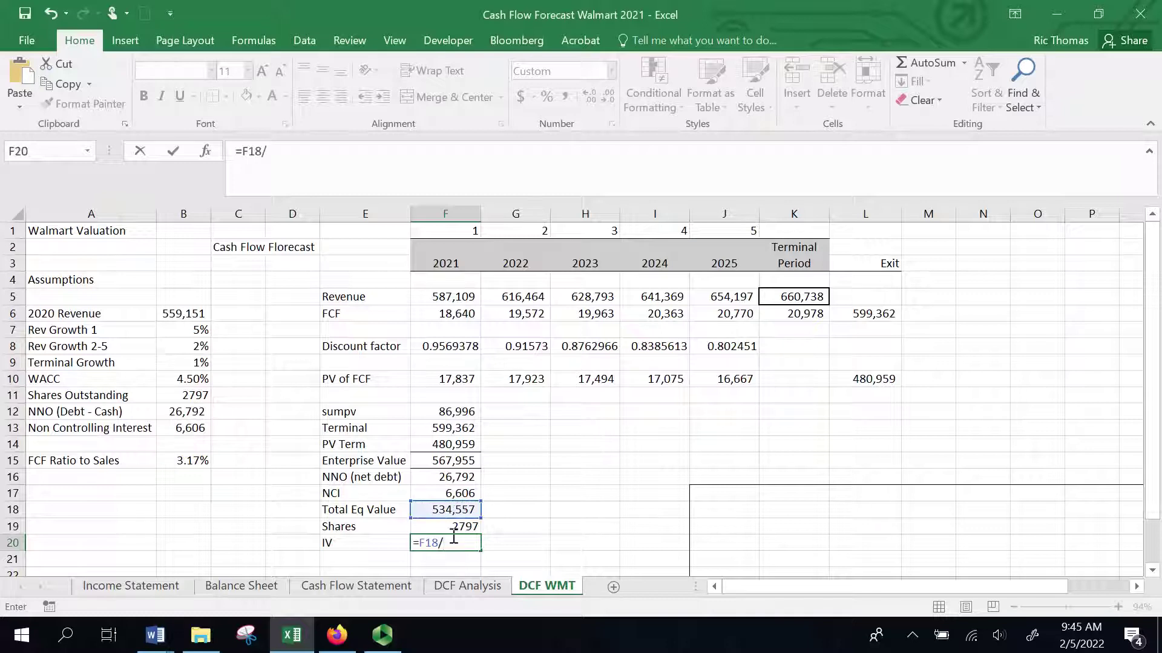
pyautogui.click(454, 526)
pyautogui.press('Return')
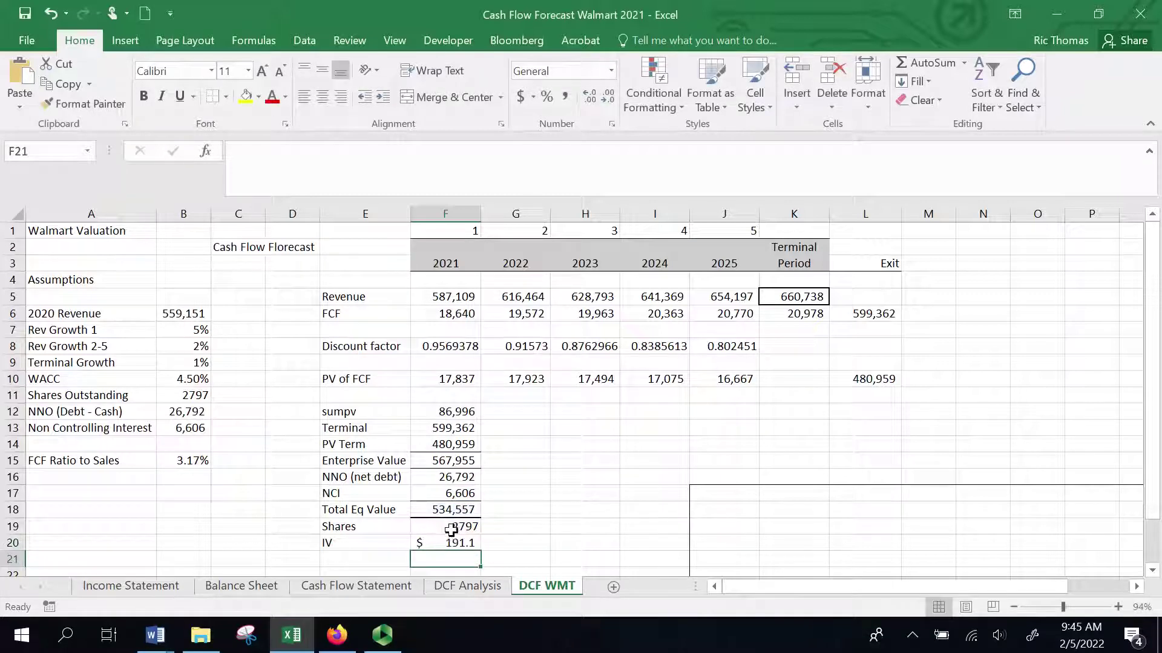
pyautogui.click(451, 542)
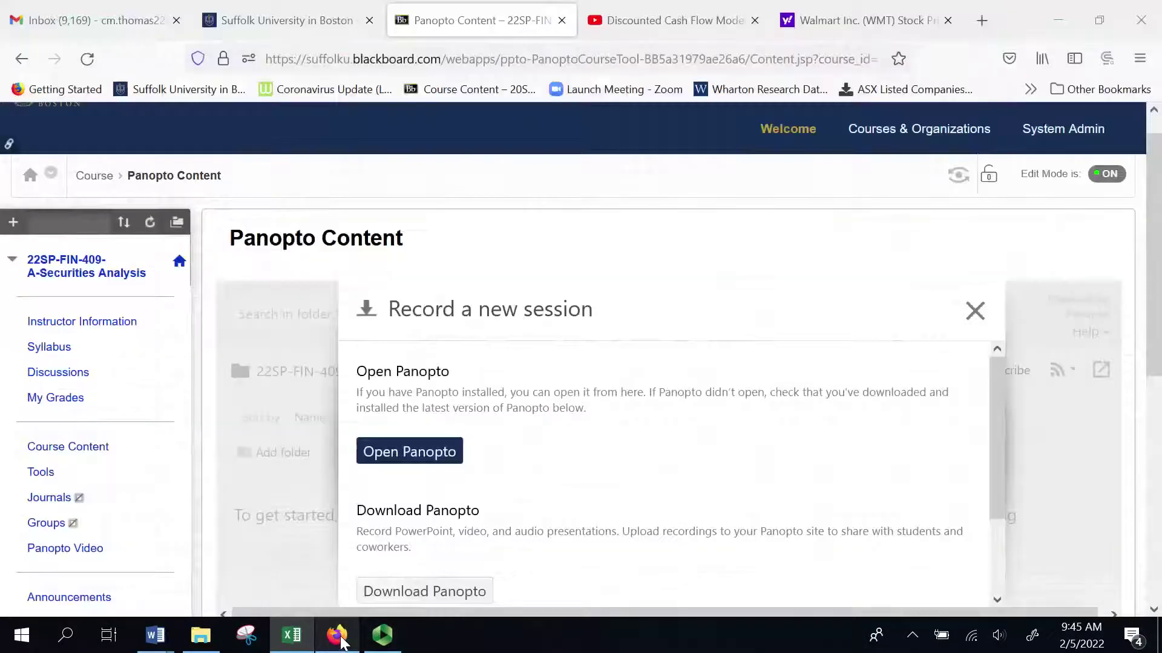
# Switch to Firefox, view Walmart's share price and 5Y chart on Yahoo Finance, and return to the Excel workbook.
pyautogui.click(342, 635)
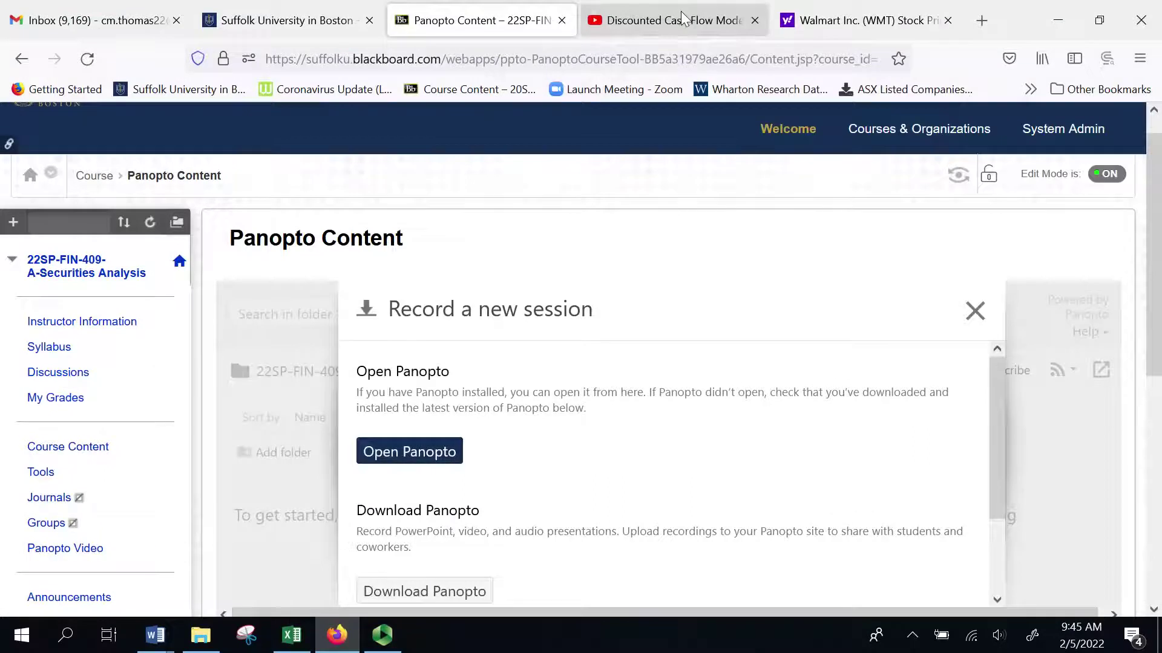
pyautogui.click(823, 24)
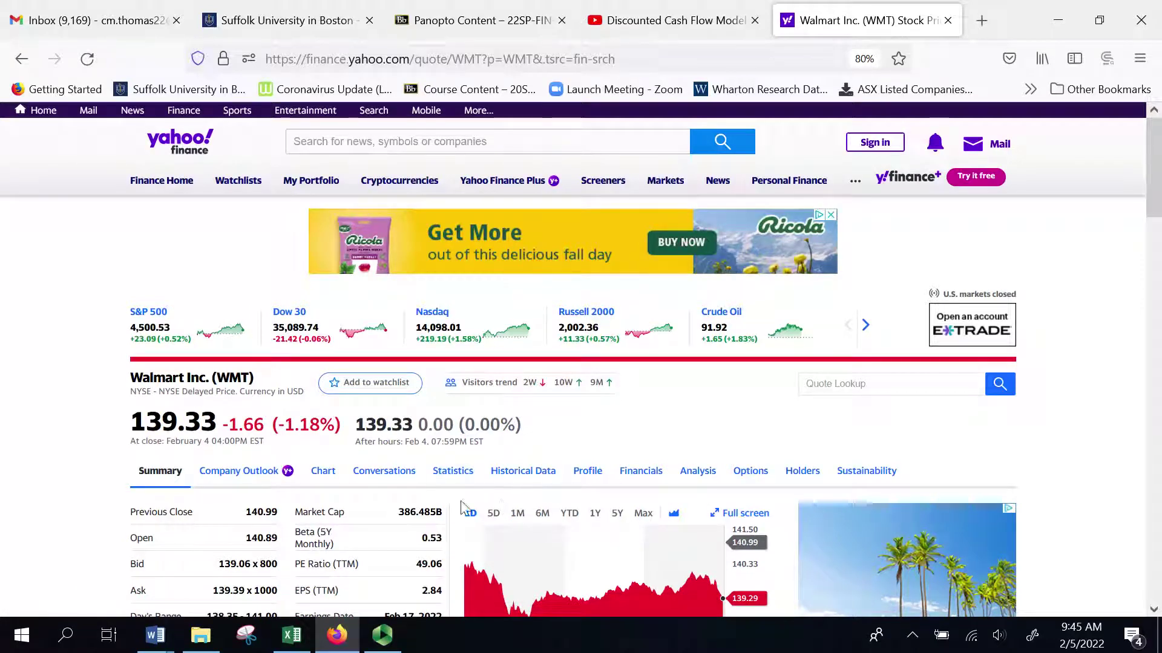
pyautogui.click(617, 515)
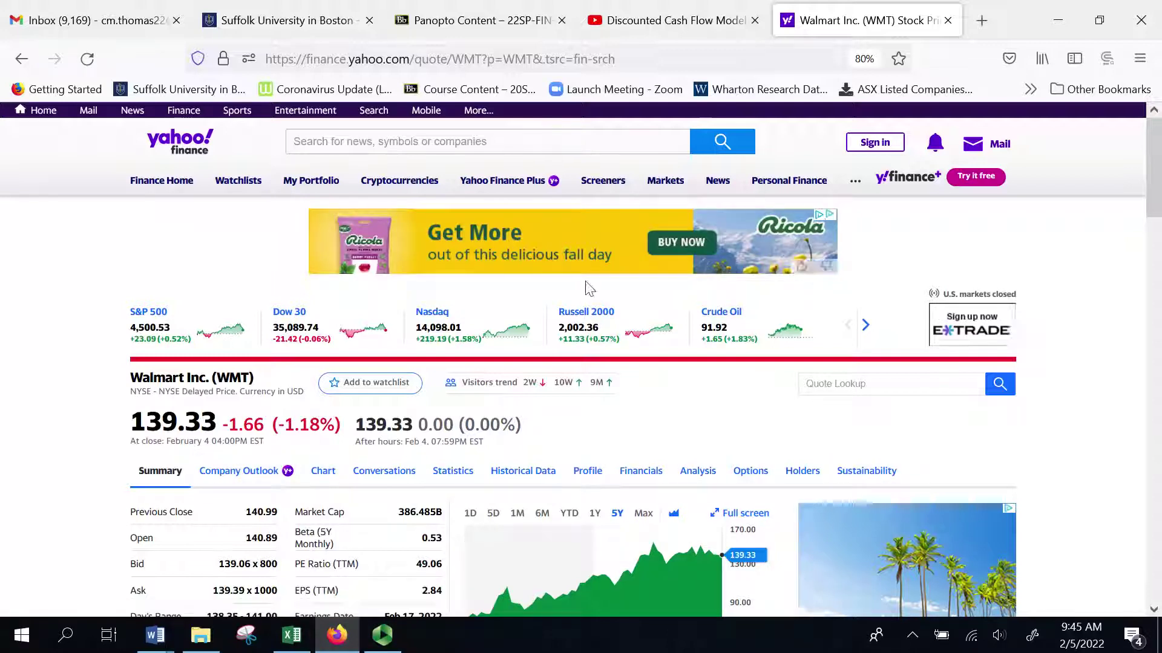
pyautogui.click(293, 636)
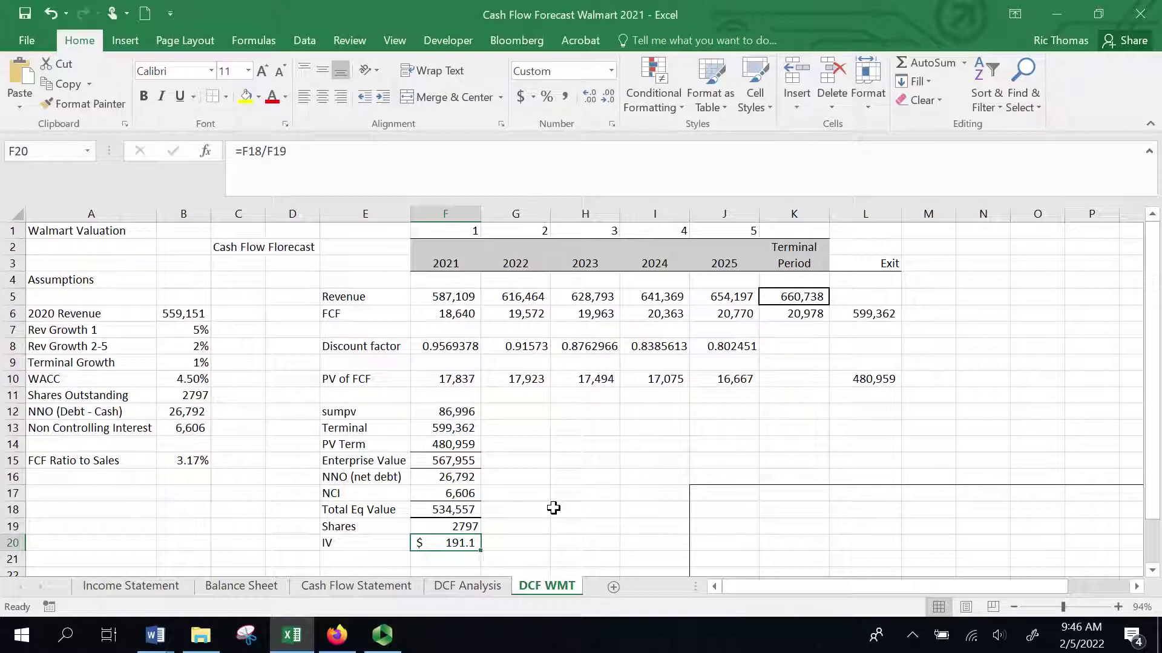
pyautogui.click(816, 456)
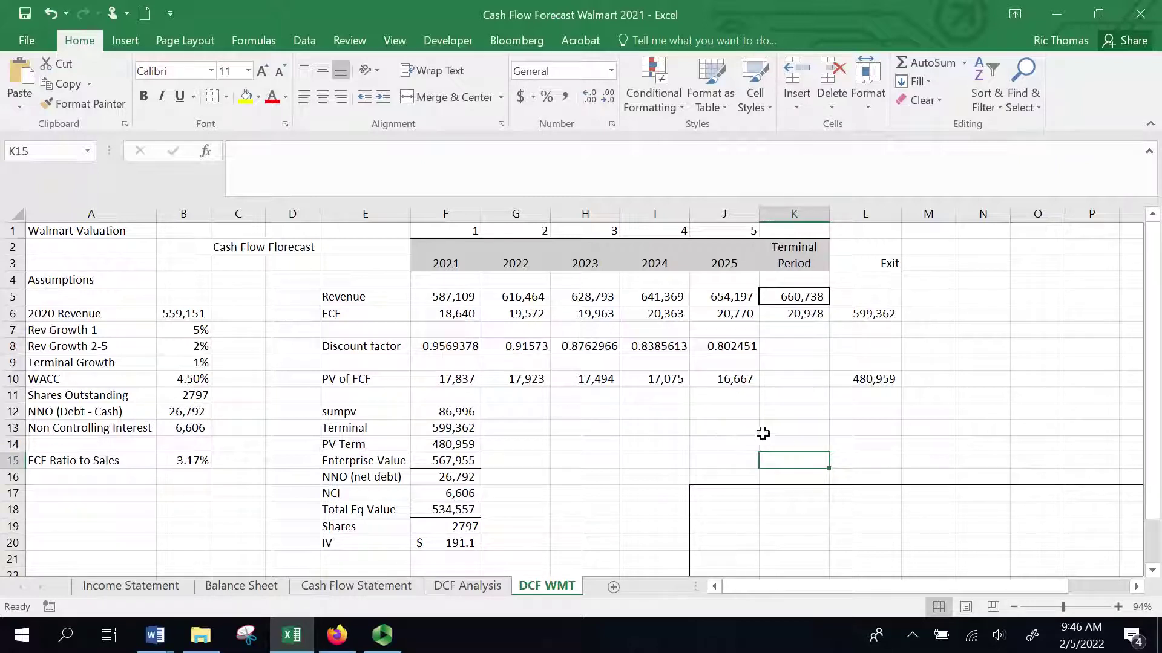
pyautogui.click(839, 446)
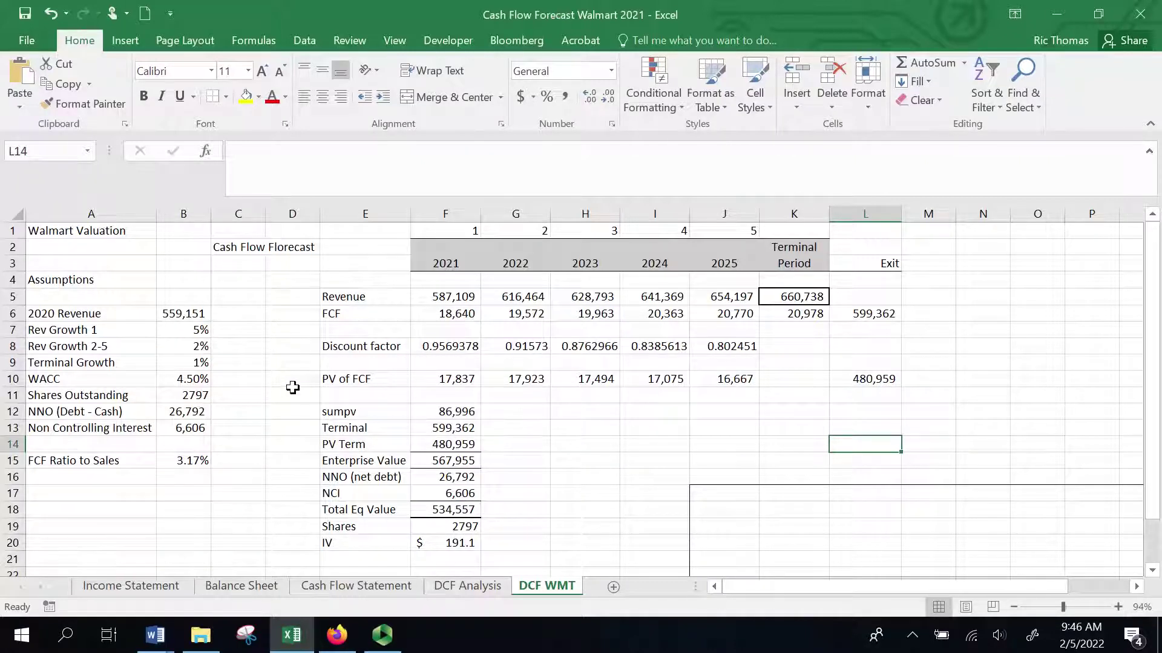
# Set the WACC assumption in B10 to 5% and check the intrinsic value in F20.
pyautogui.click(196, 383)
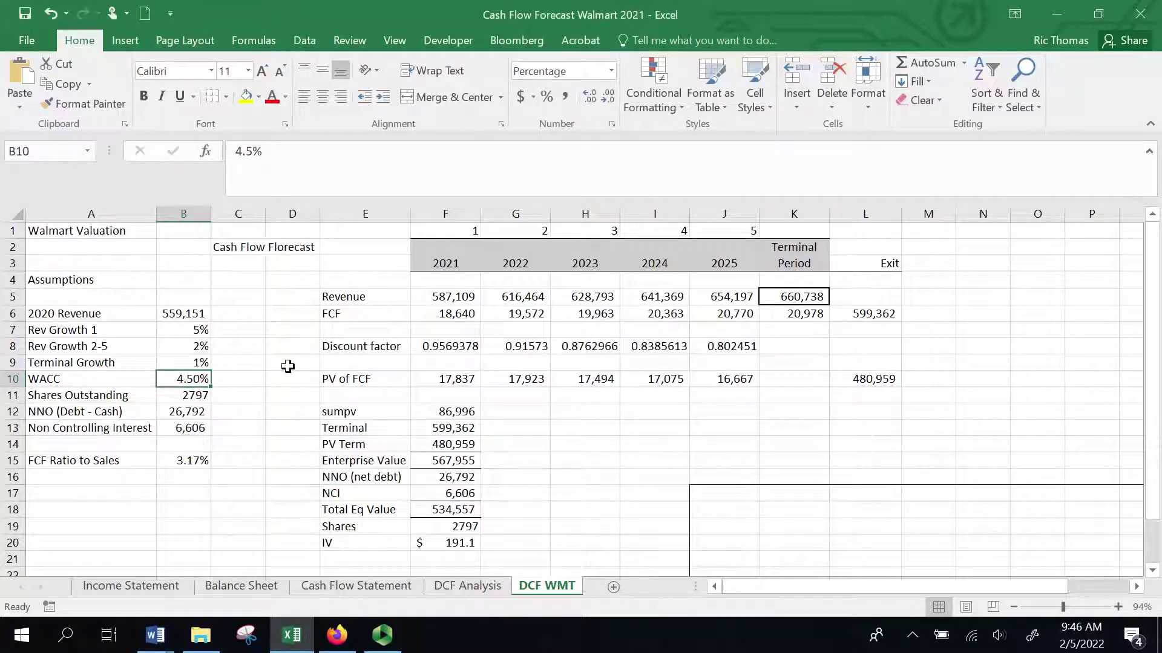
pyautogui.press('F2')
pyautogui.write('5\\%')
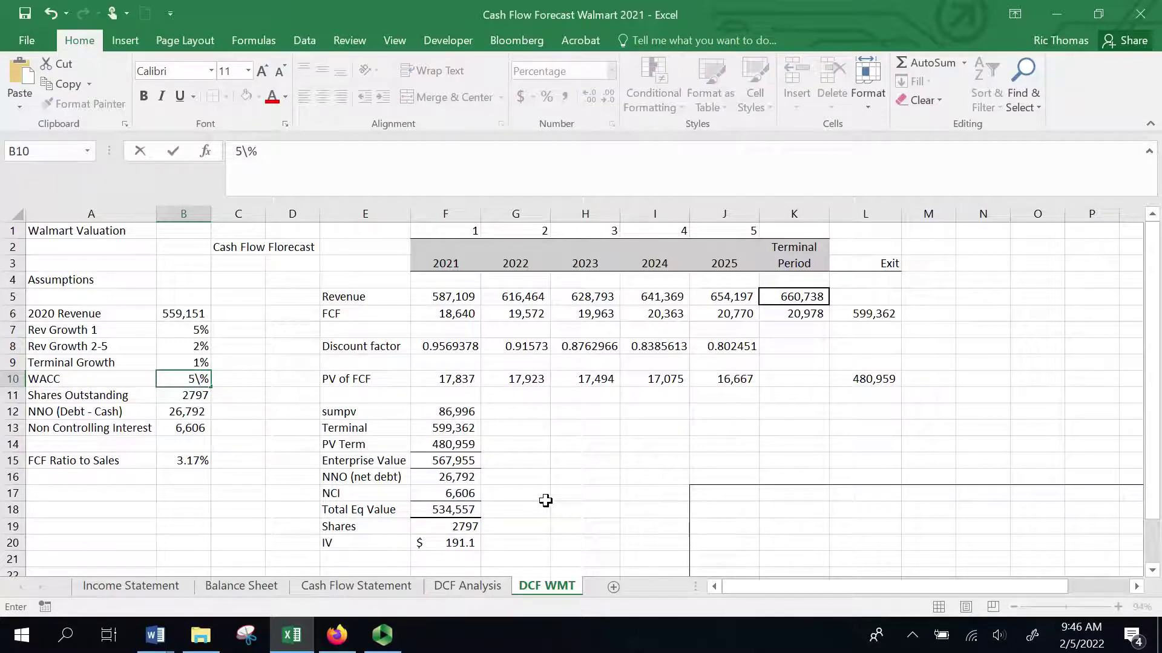
pyautogui.press('Escape')
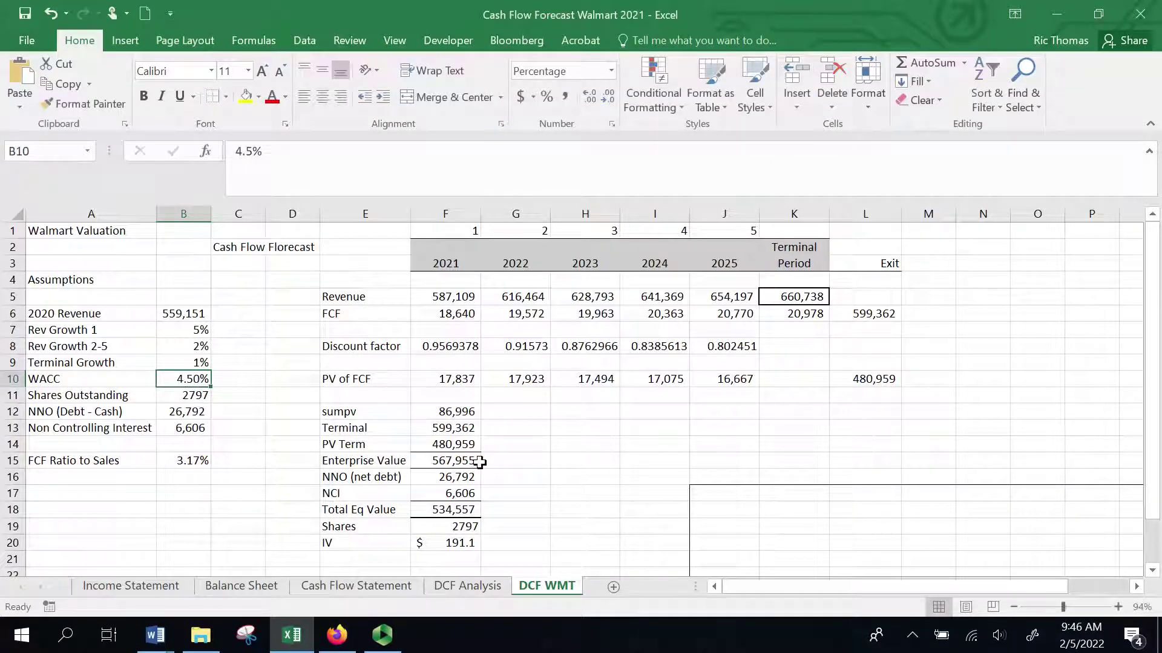
pyautogui.write('.5')
pyautogui.press('Return')
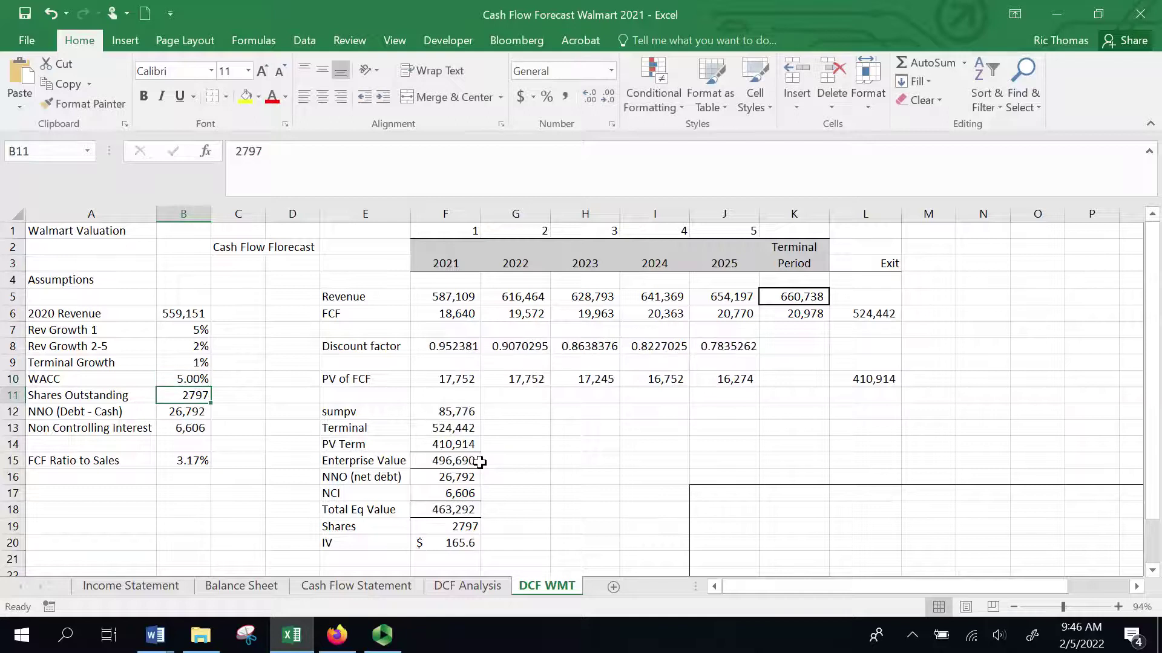
pyautogui.click(465, 544)
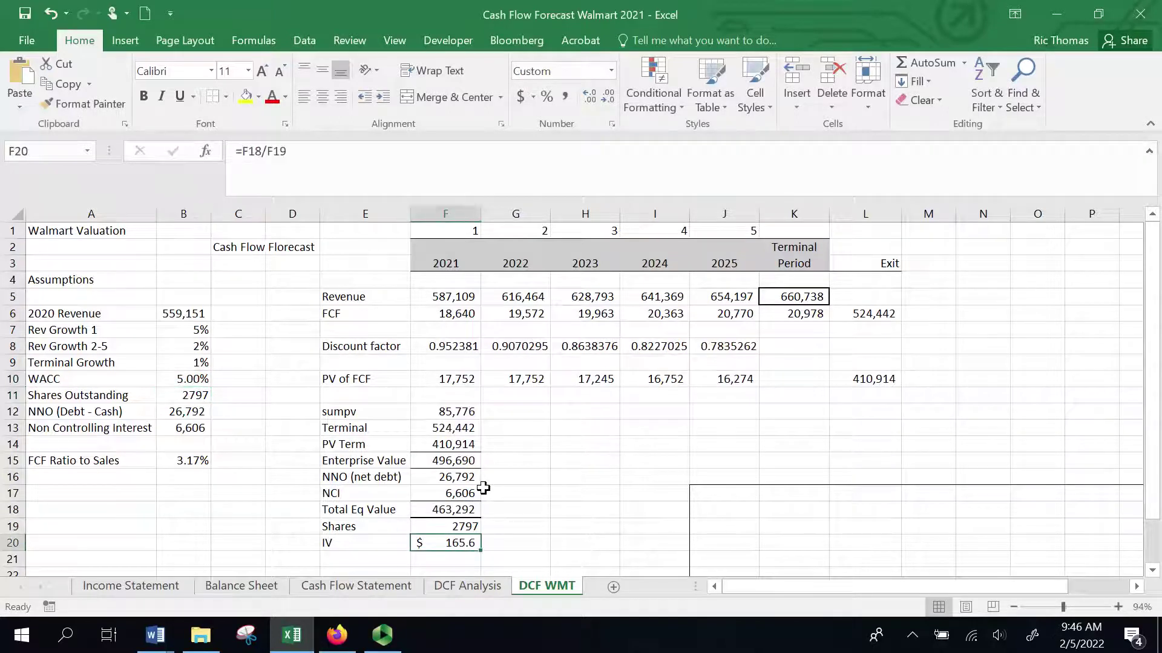
# Restore the WACC assumption in B10 to 4.5%.
pyautogui.click(192, 380)
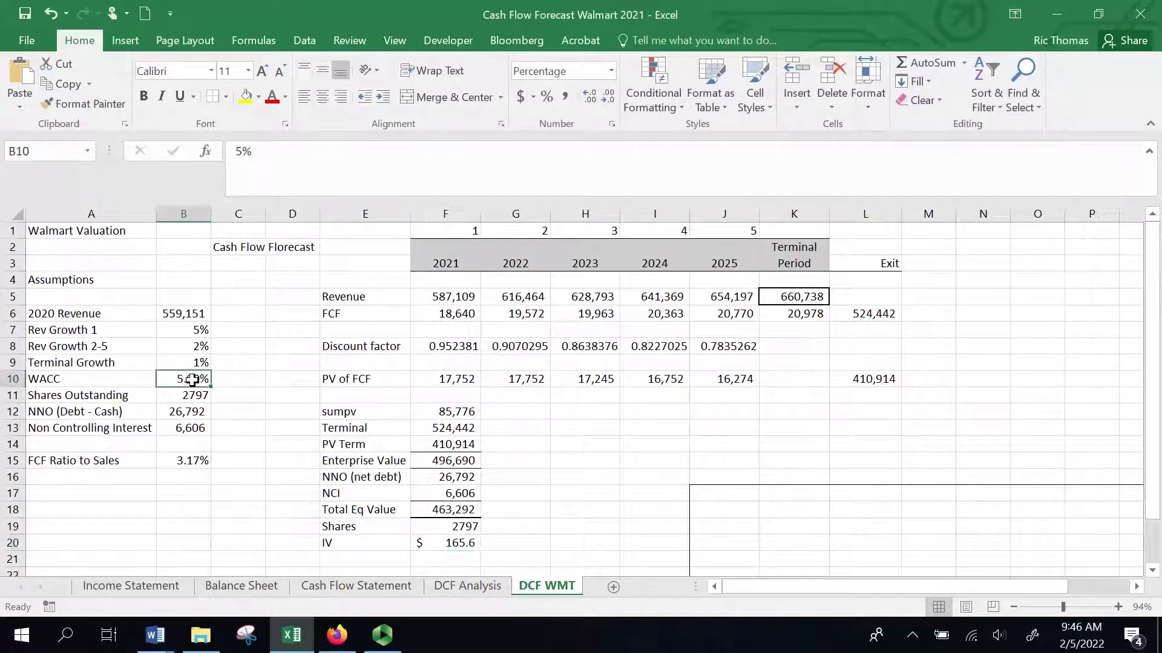
pyautogui.write('4.')
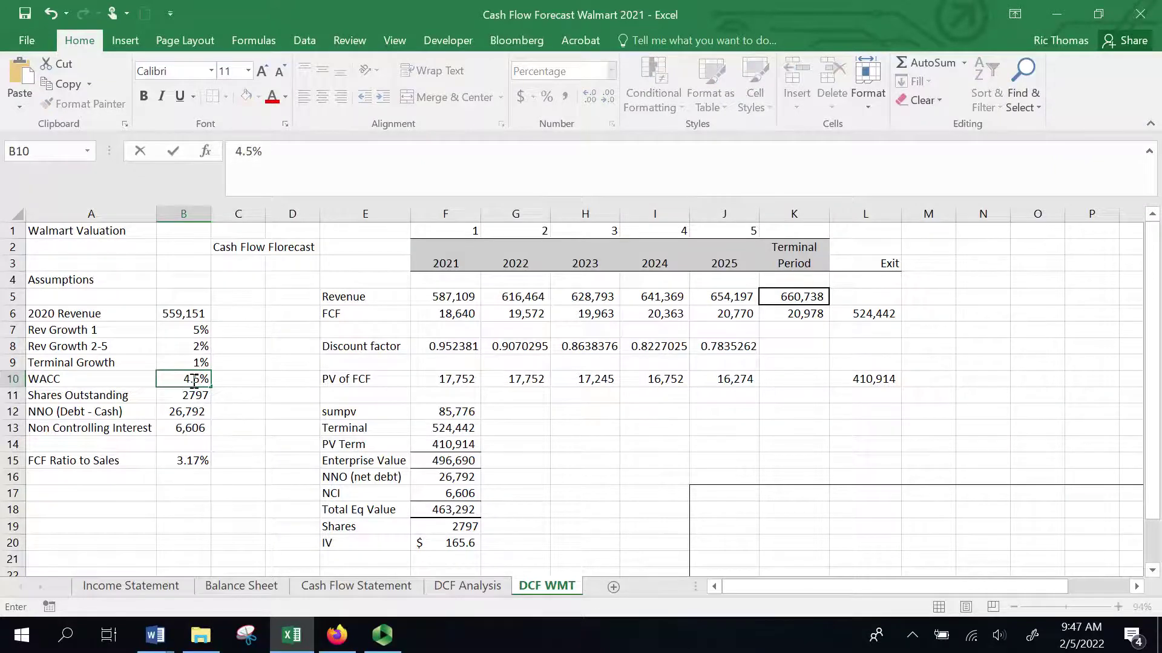
pyautogui.press('Return')
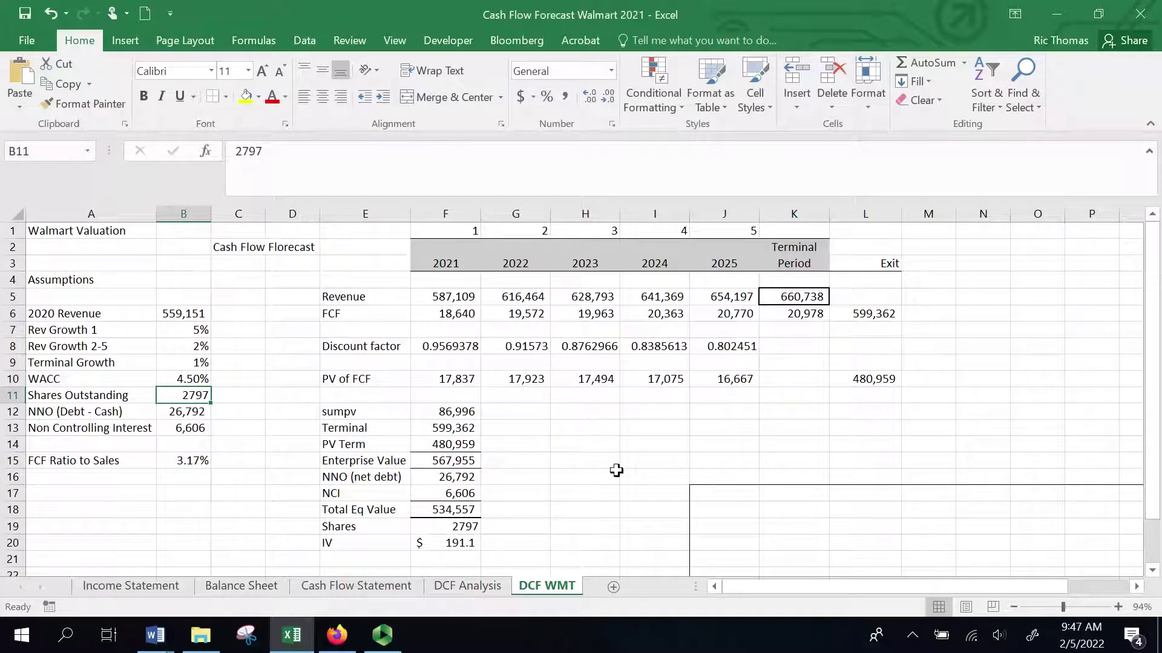
# Label the column axis of the sensitivity table by entering WACC in K15.
pyautogui.click(815, 458)
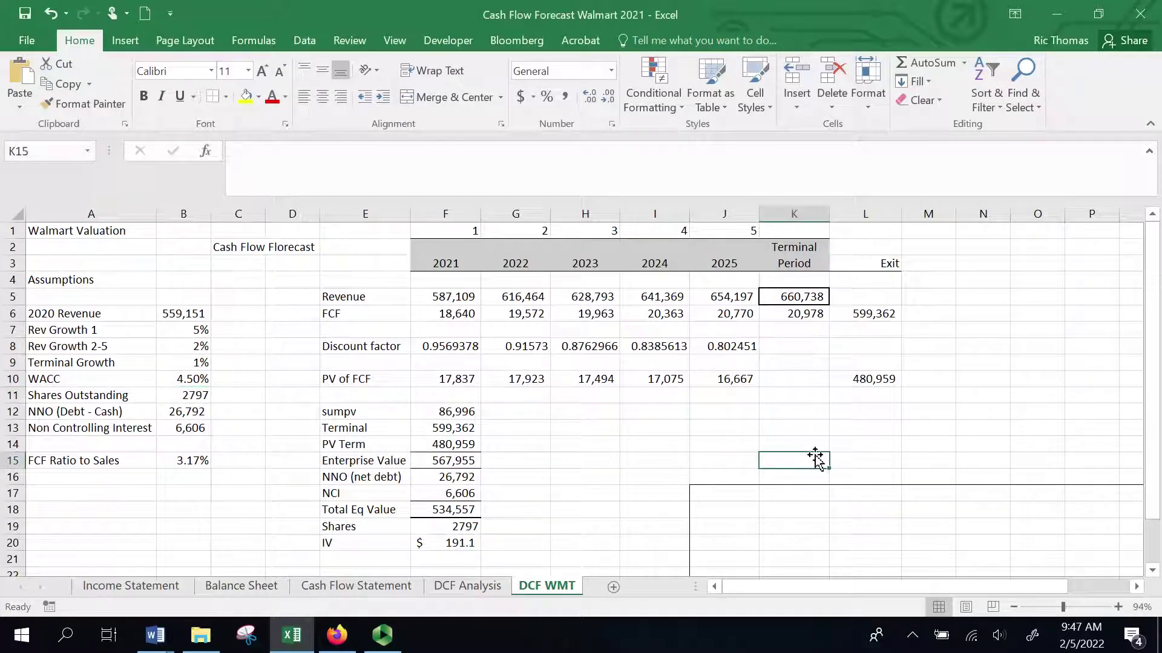
pyautogui.write('W')
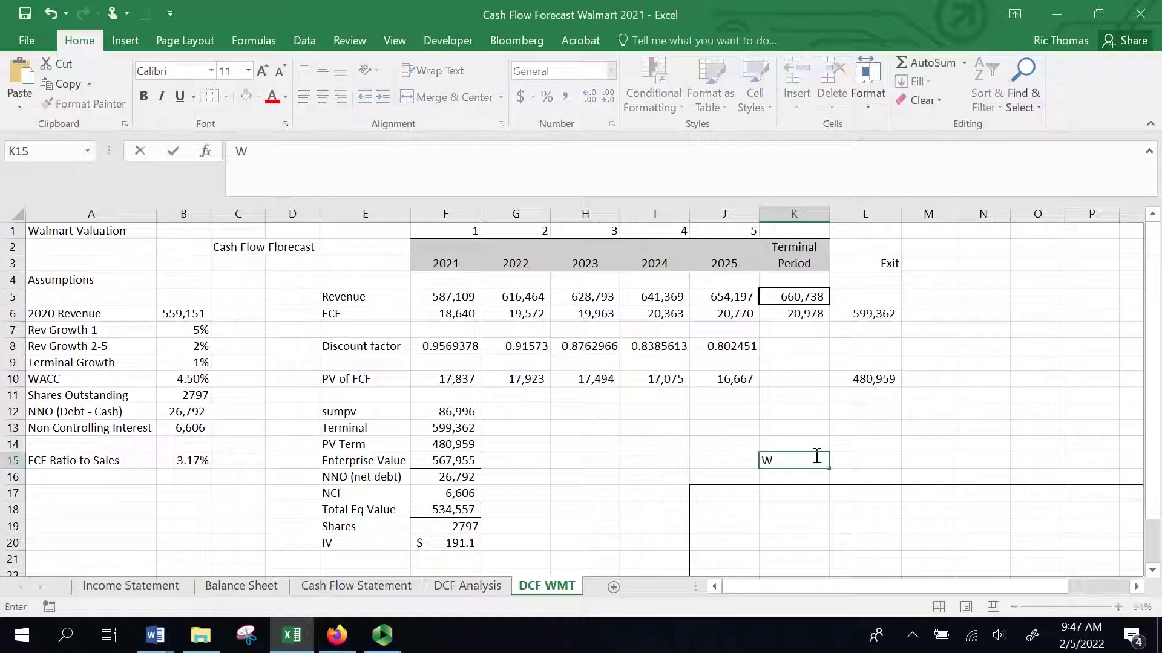
pyautogui.write('ACC')
pyautogui.press('Return')
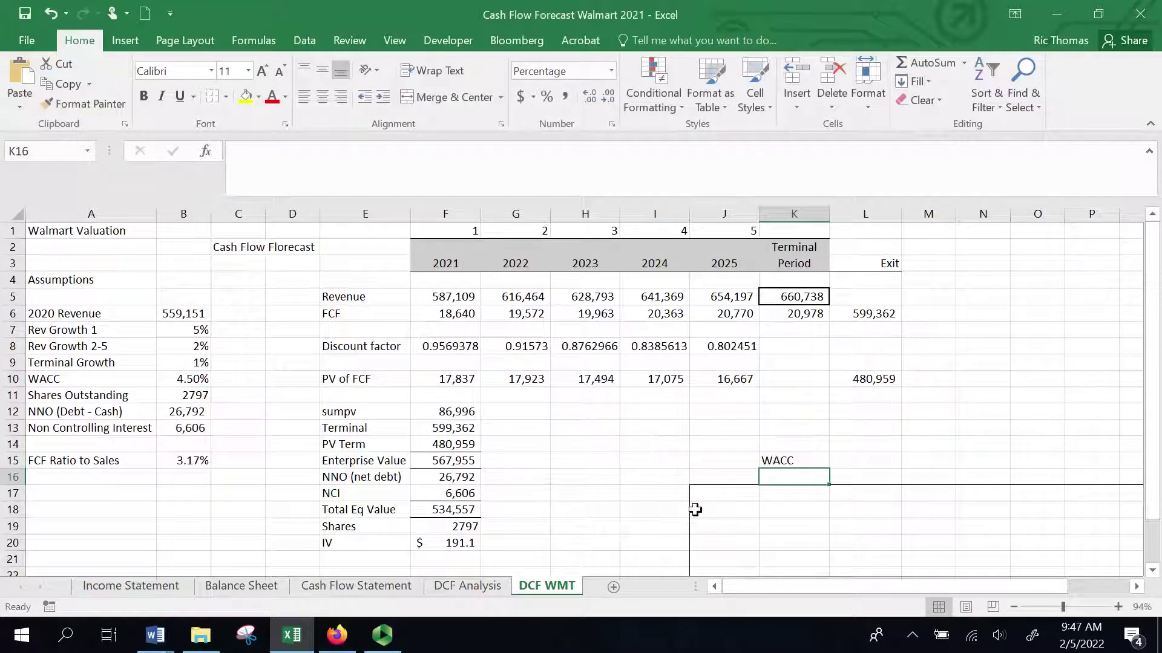
pyautogui.click(634, 521)
pyautogui.write('Te')
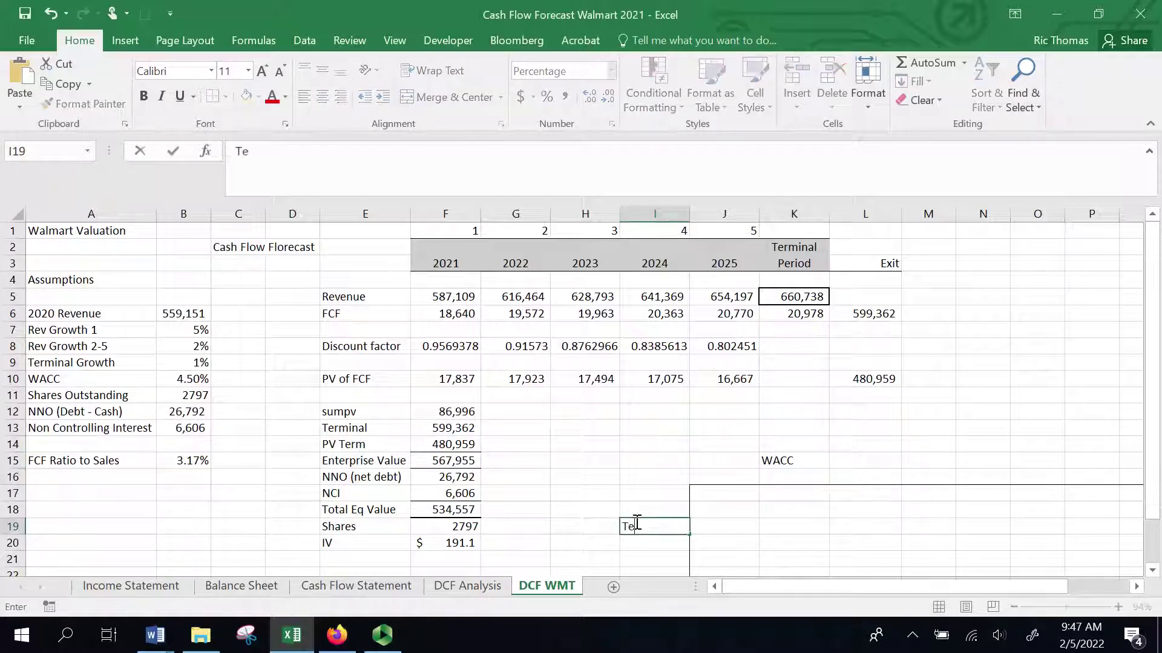
pyautogui.press('Escape')
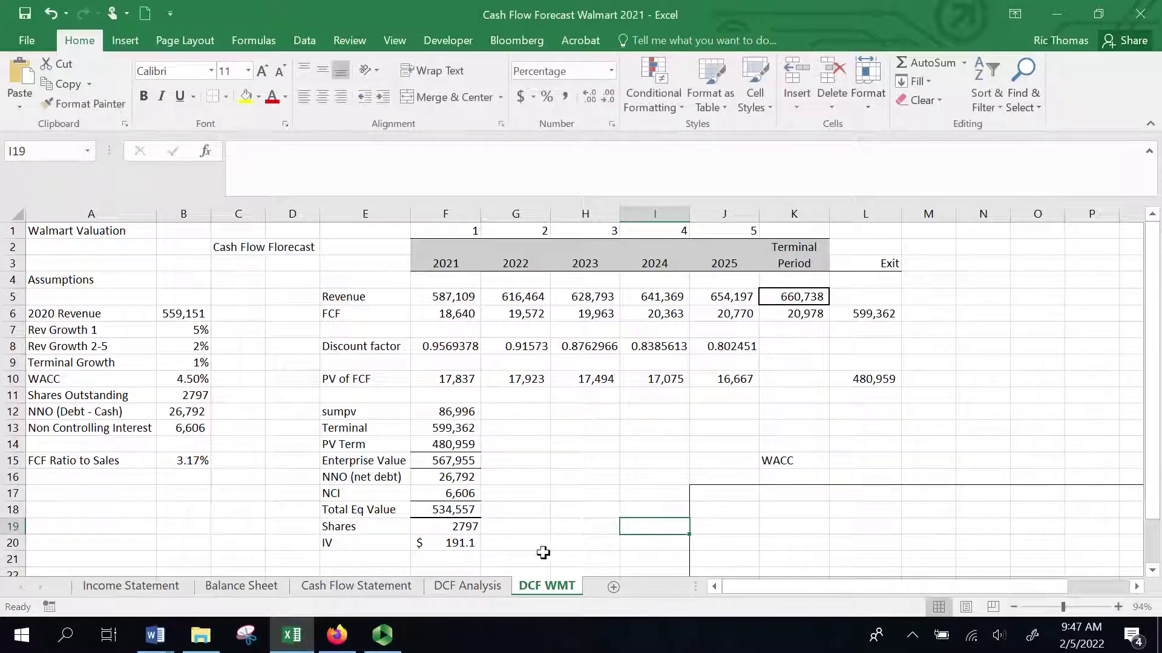
# Label the row axis of the sensitivity table by entering Terminal in H19 and Growth in H20.
pyautogui.click(583, 531)
pyautogui.write('Termi')
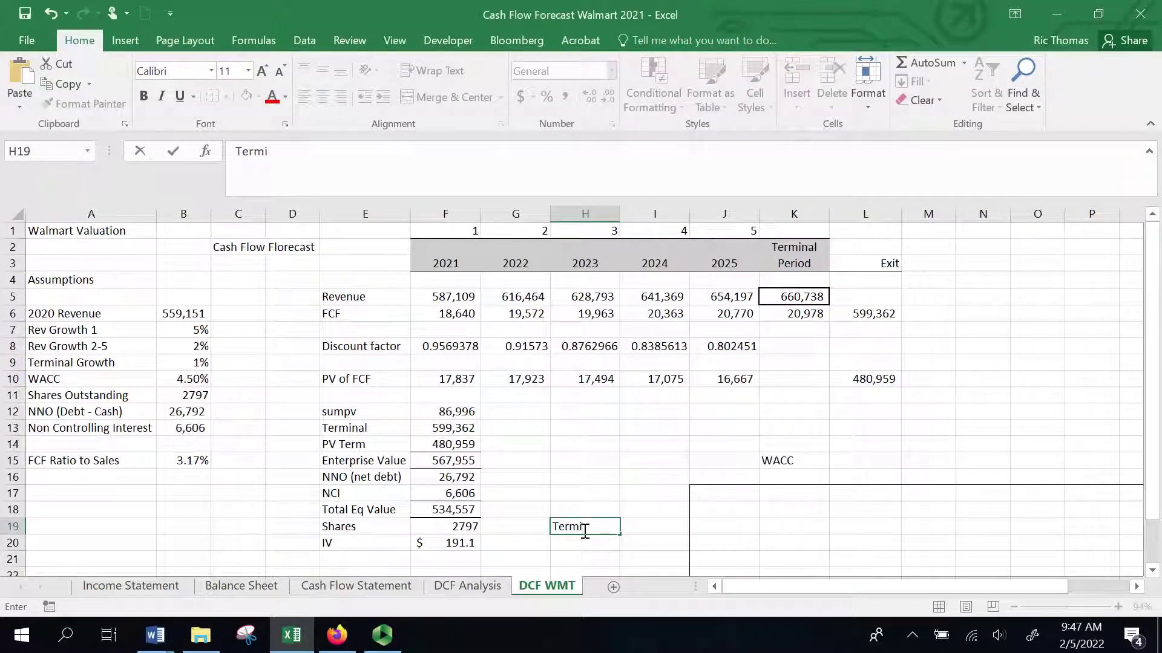
pyautogui.write('nal')
pyautogui.press('Return')
pyautogui.write('Growth')
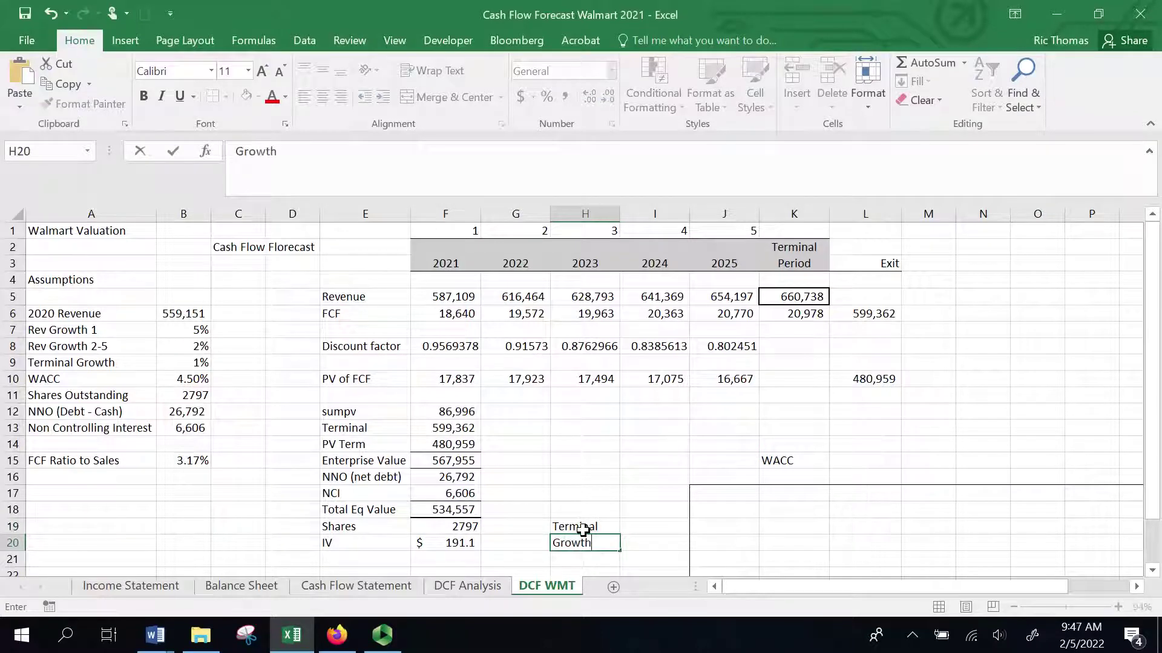
pyautogui.press('Return')
# Fill J16:R16 with WACC rates from 4.25% to 6.25% in 0.25% steps, starting with 4.25% and 4.5%.
pyautogui.click(717, 473)
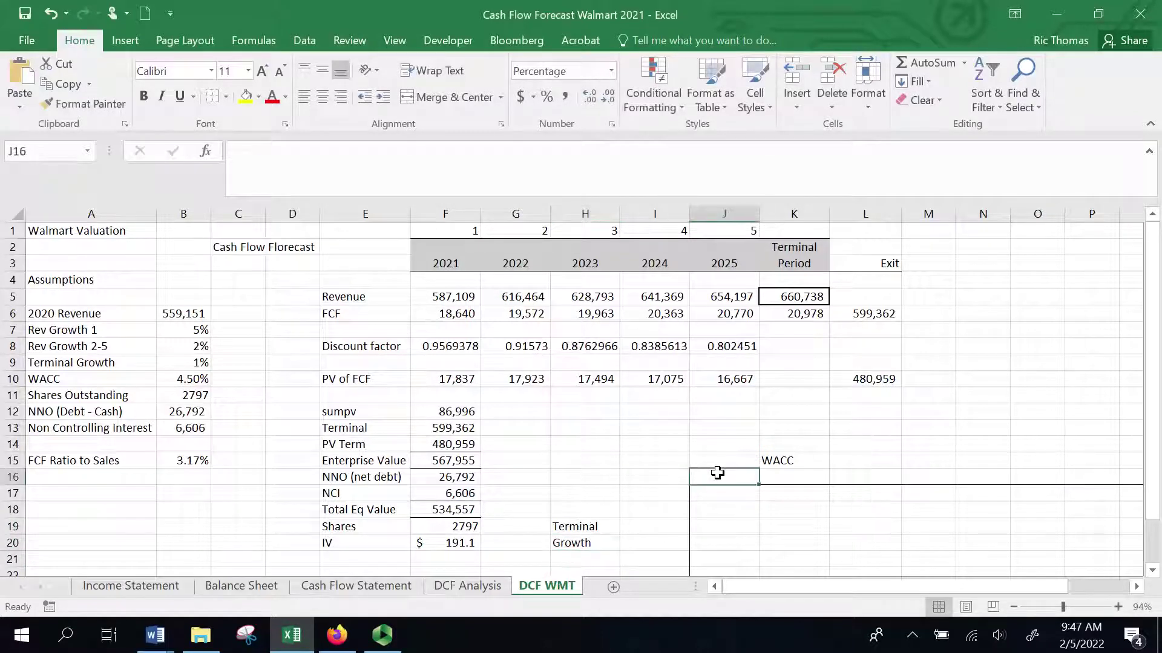
pyautogui.write('4.')
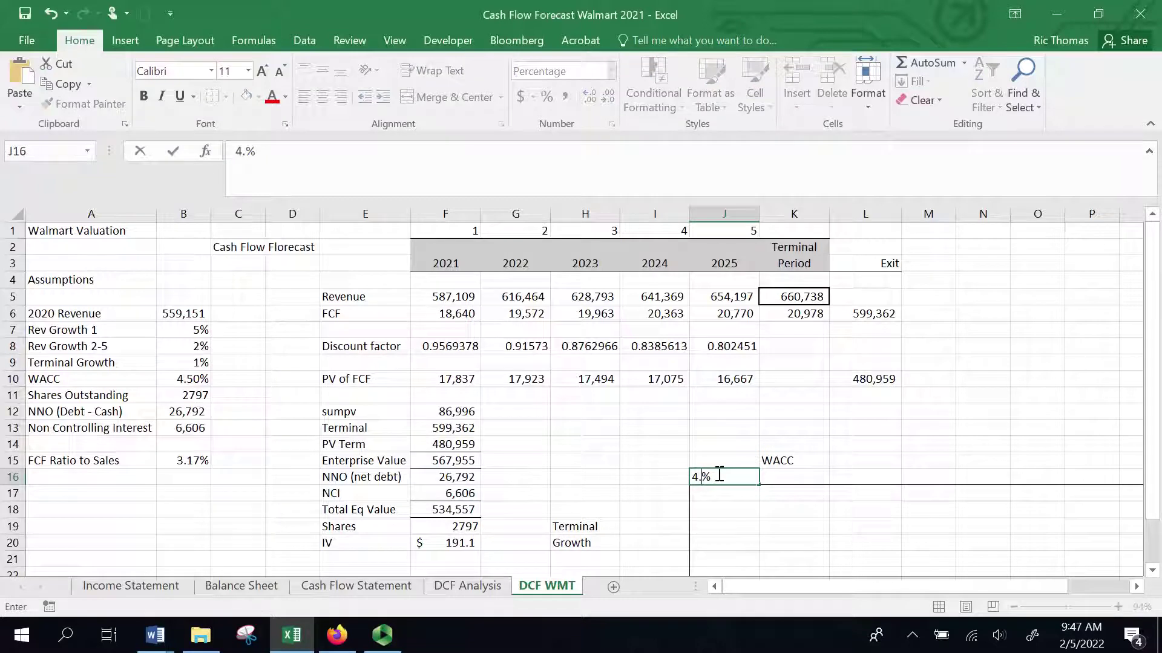
pyautogui.write('25')
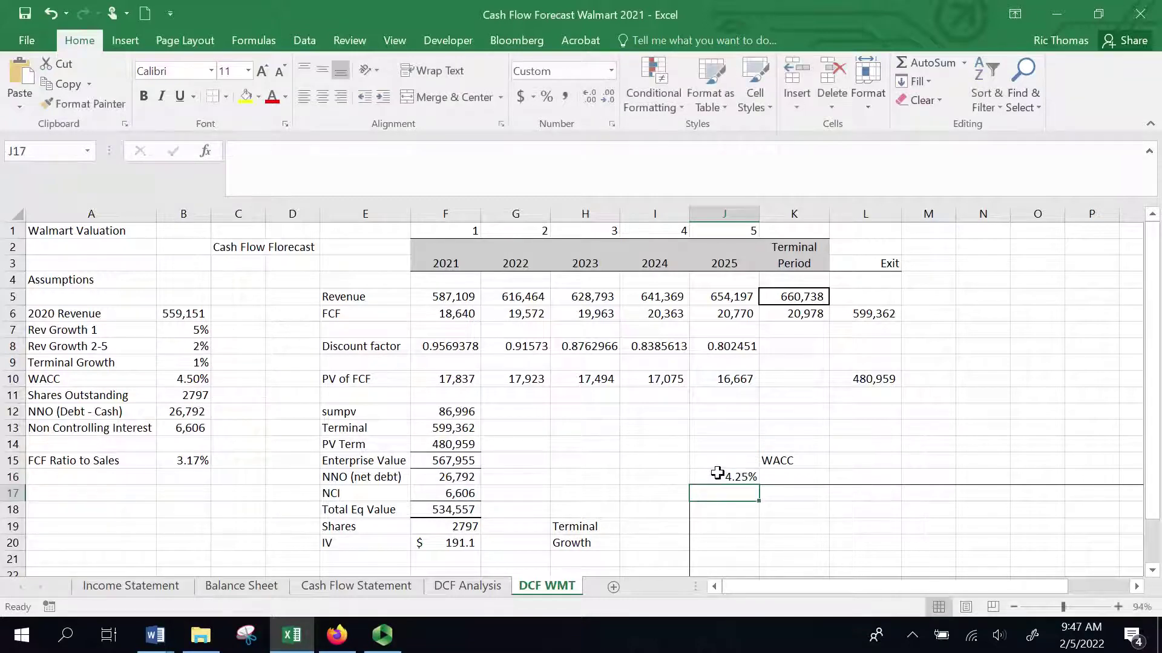
pyautogui.click(799, 474)
pyautogui.write('4.5')
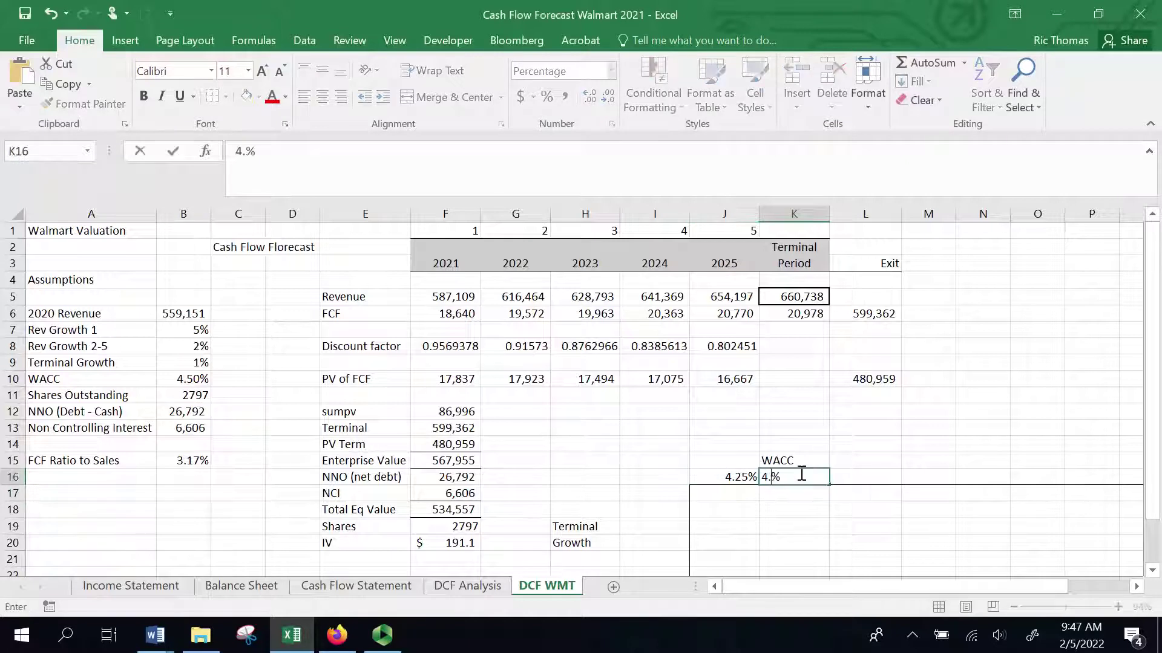
pyautogui.press('Return')
pyautogui.moveTo(750, 474); pyautogui.dragTo(964, 498)
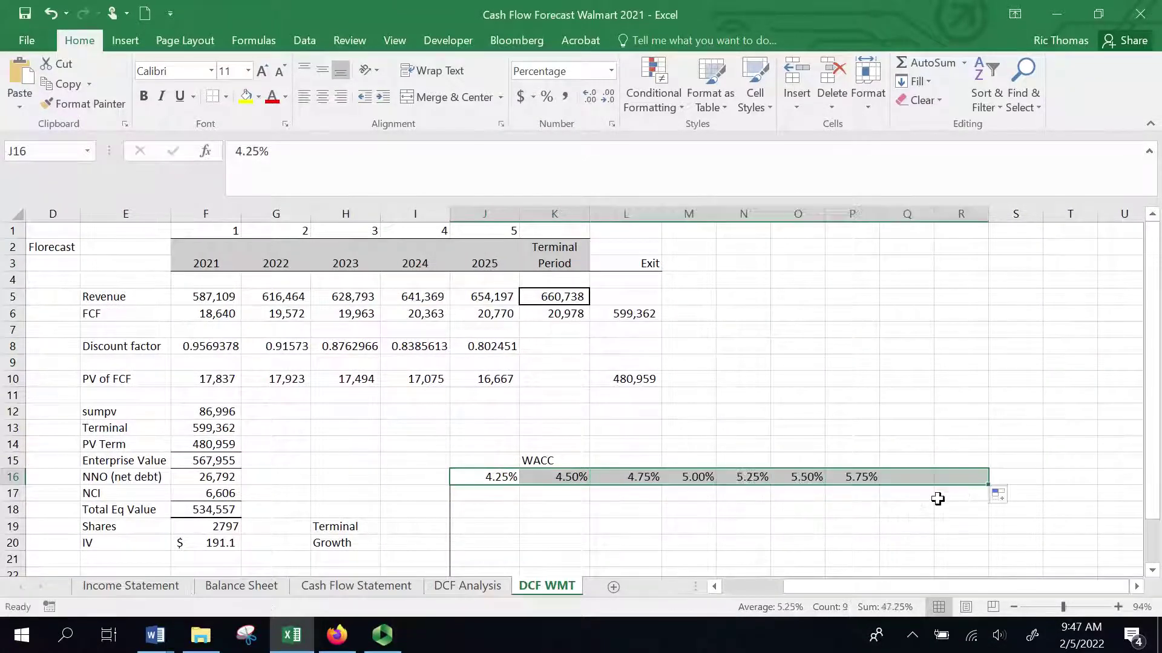
pyautogui.click(906, 429)
pyautogui.click(968, 476)
# Fill I17:I23 with terminal growth rates from 0% to 3.0% in 0.5% steps, starting with 0 and .5.
pyautogui.moveTo(1156, 451); pyautogui.dragTo(1155, 493)
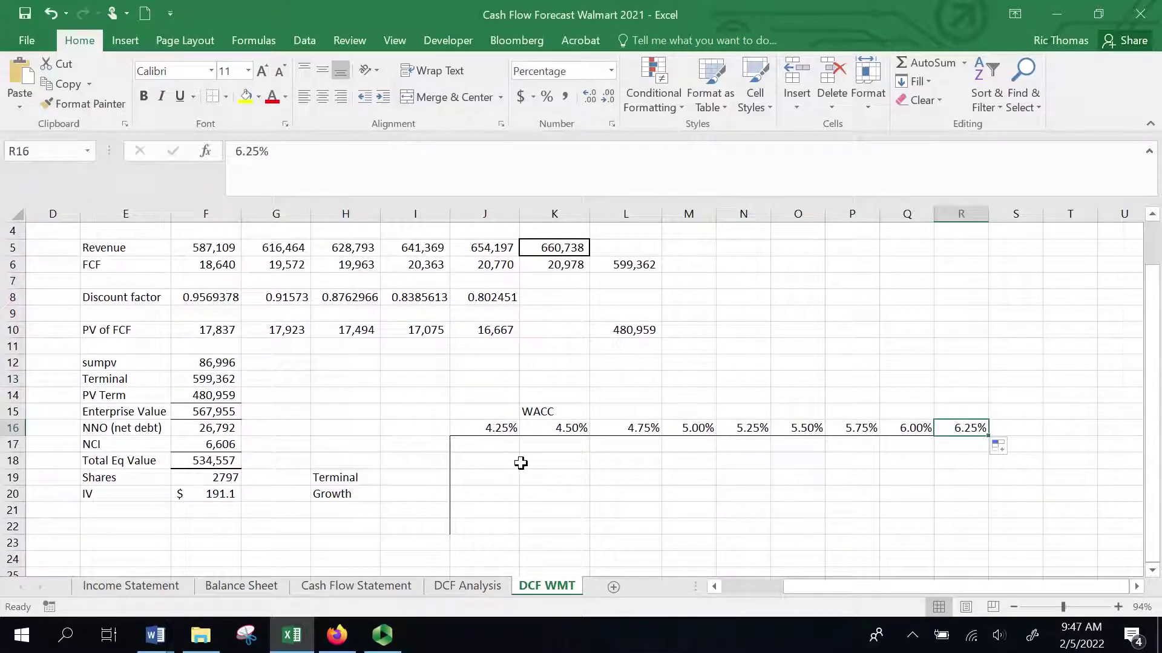
pyautogui.click(431, 446)
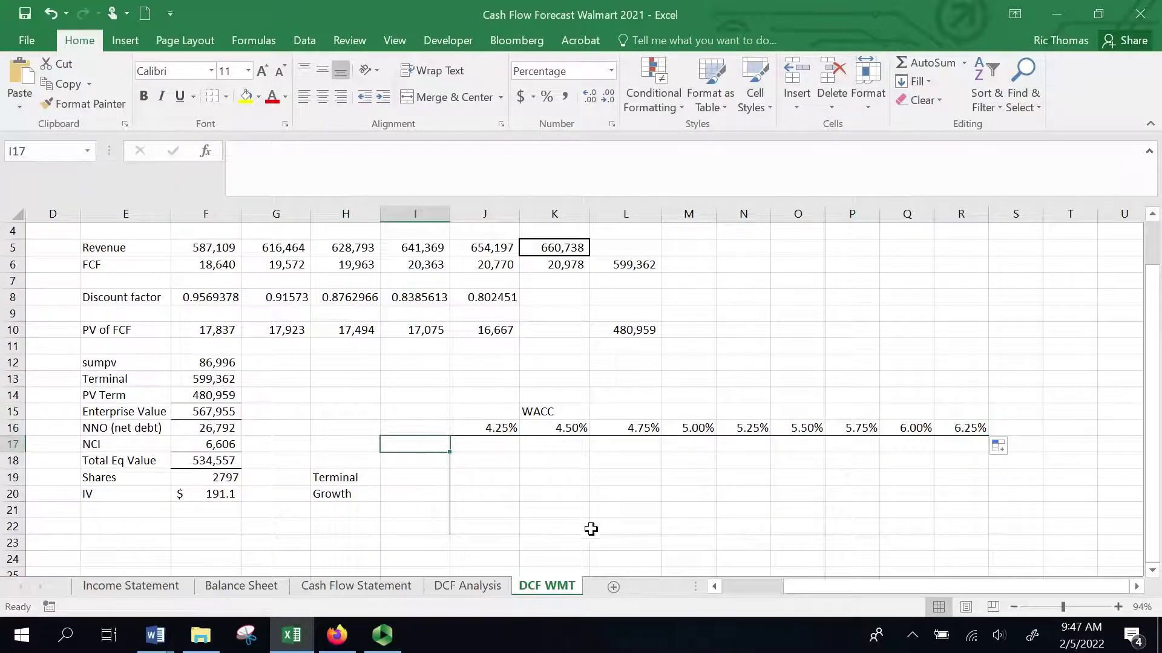
pyautogui.click(714, 586)
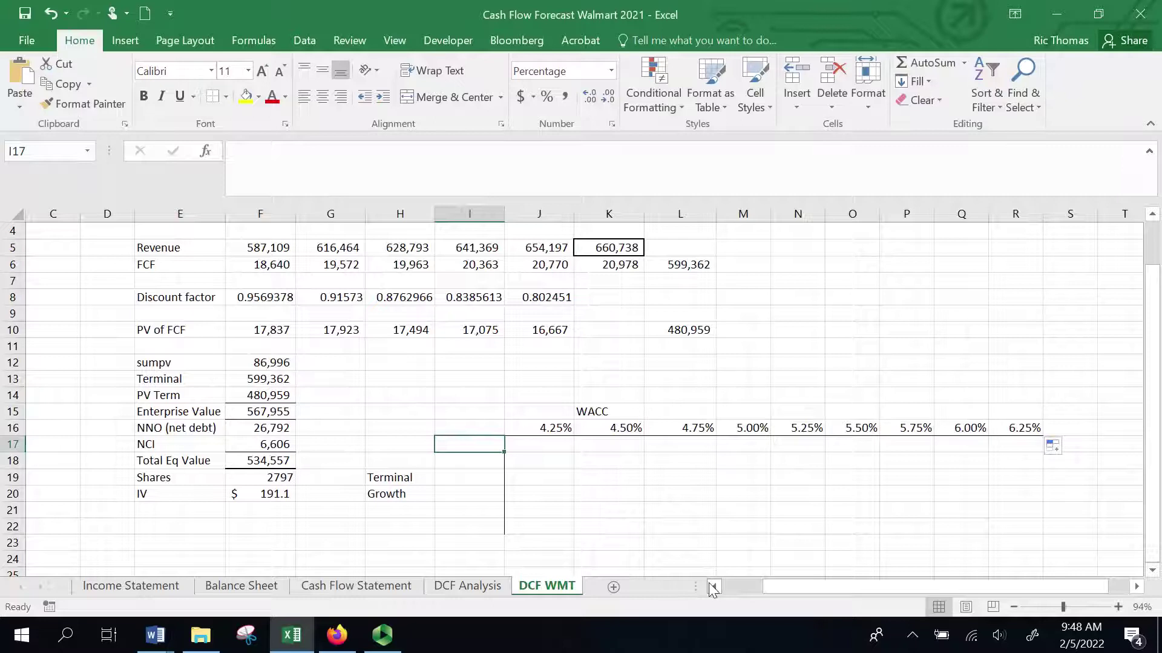
pyautogui.write('0')
pyautogui.press('Return')
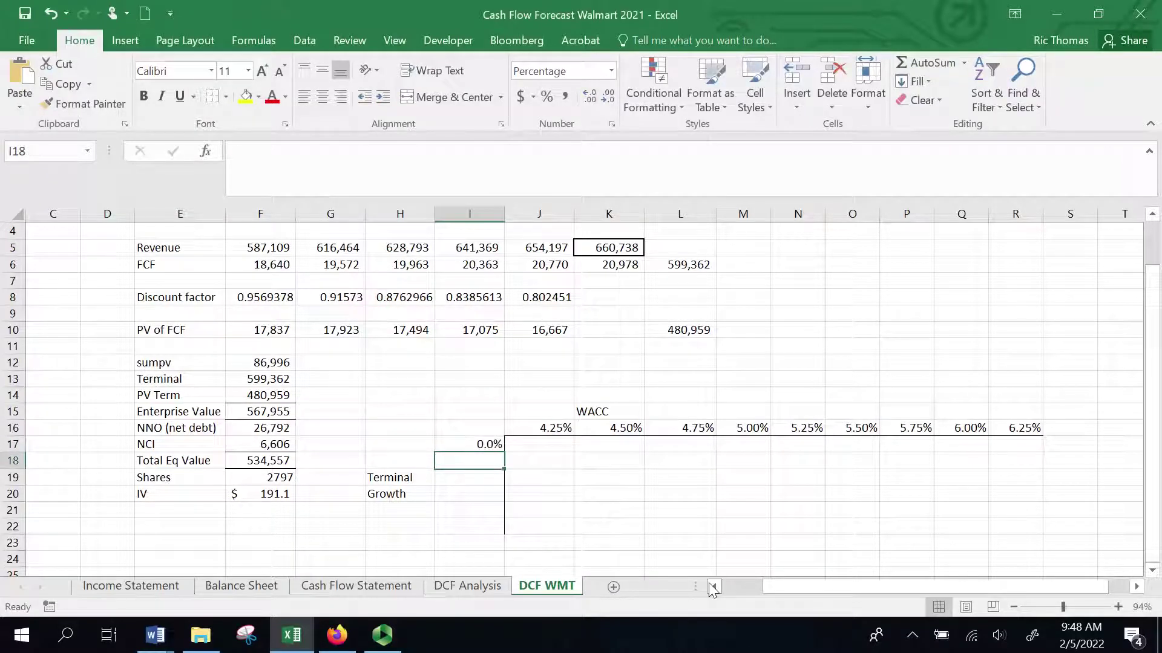
pyautogui.write('.5')
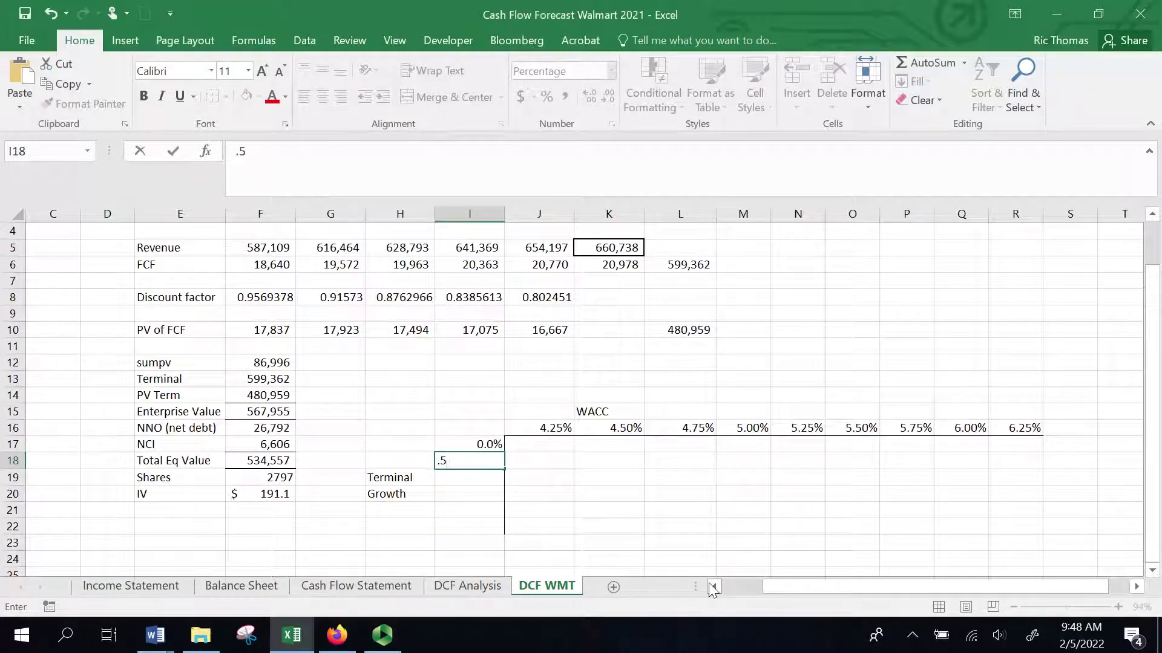
pyautogui.press('Return')
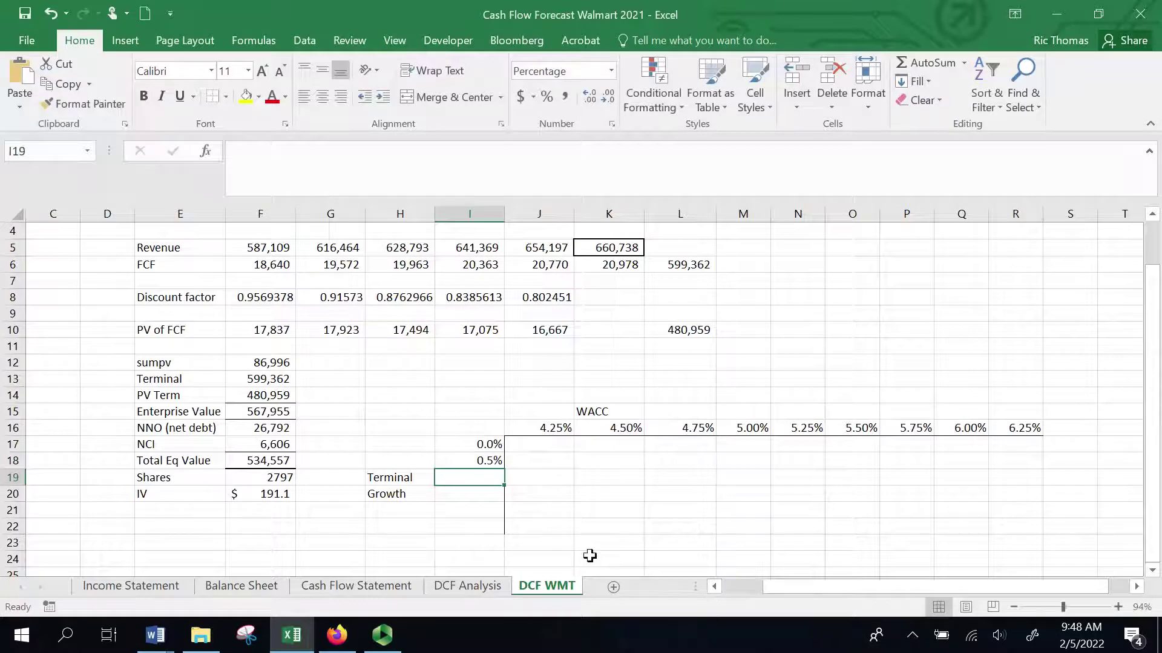
pyautogui.moveTo(484, 446); pyautogui.dragTo(504, 547)
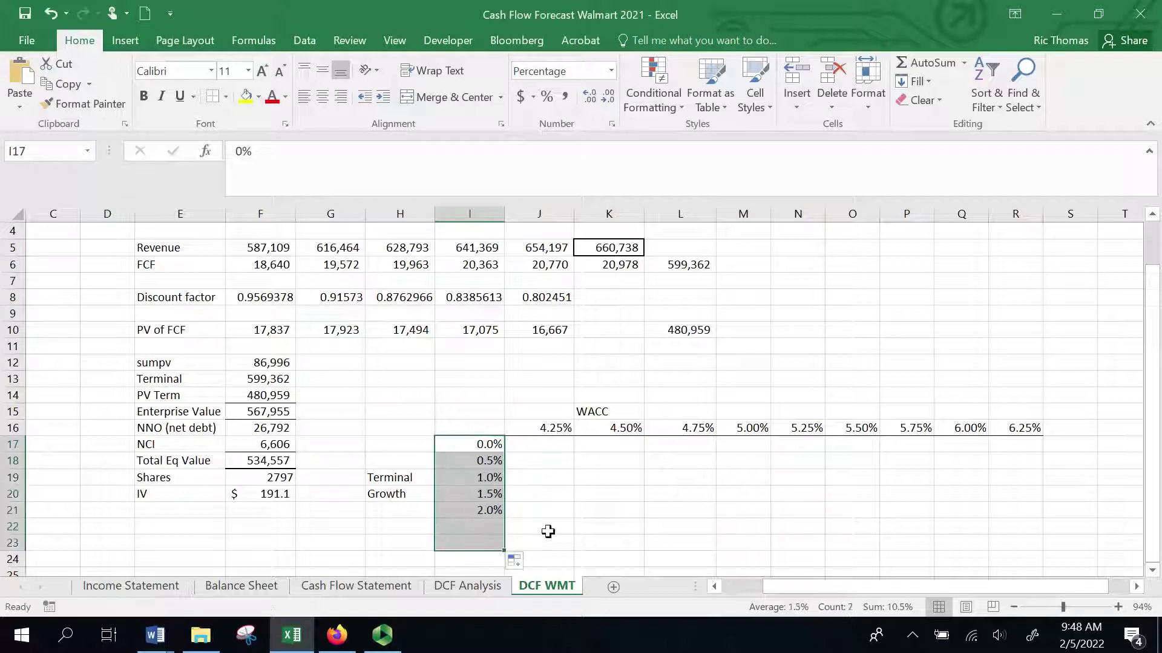
pyautogui.click(574, 543)
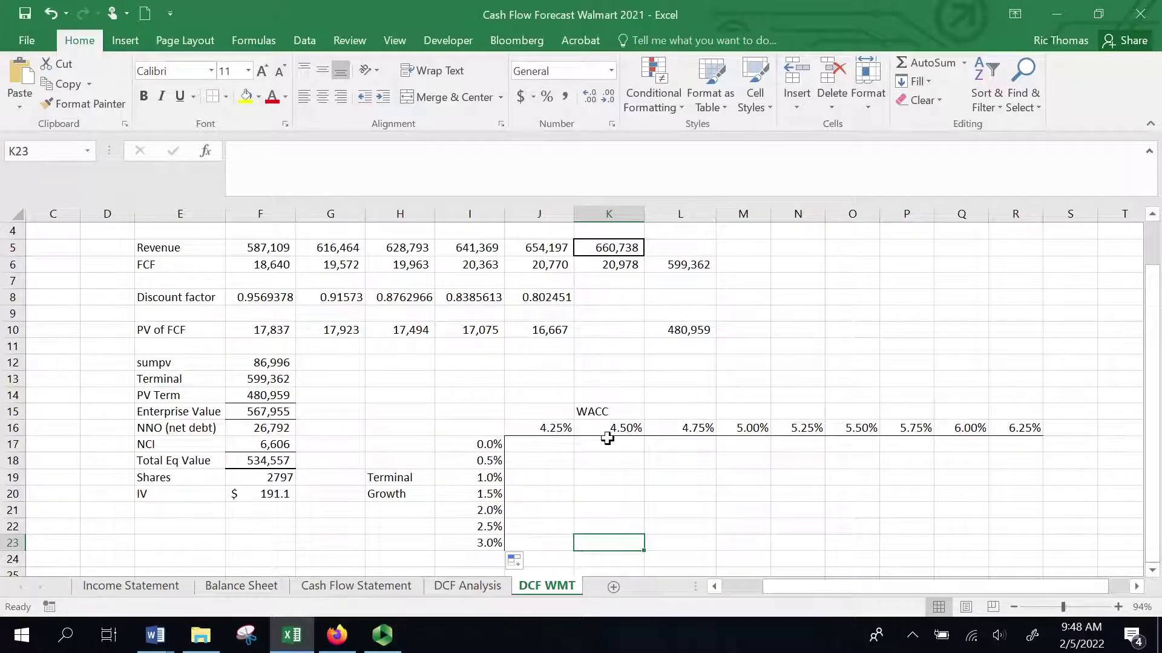
# Link the sensitivity table's corner cell I16 to the intrinsic value with the formula =F20.
pyautogui.moveTo(1157, 398); pyautogui.dragTo(1156, 399)
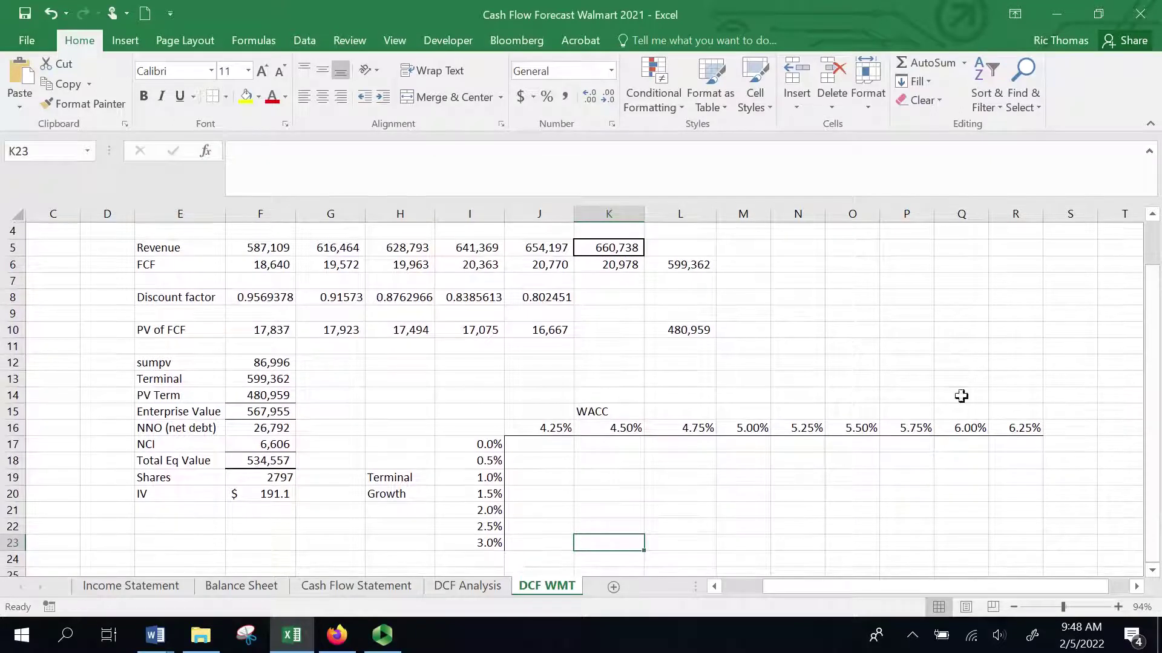
pyautogui.click(486, 423)
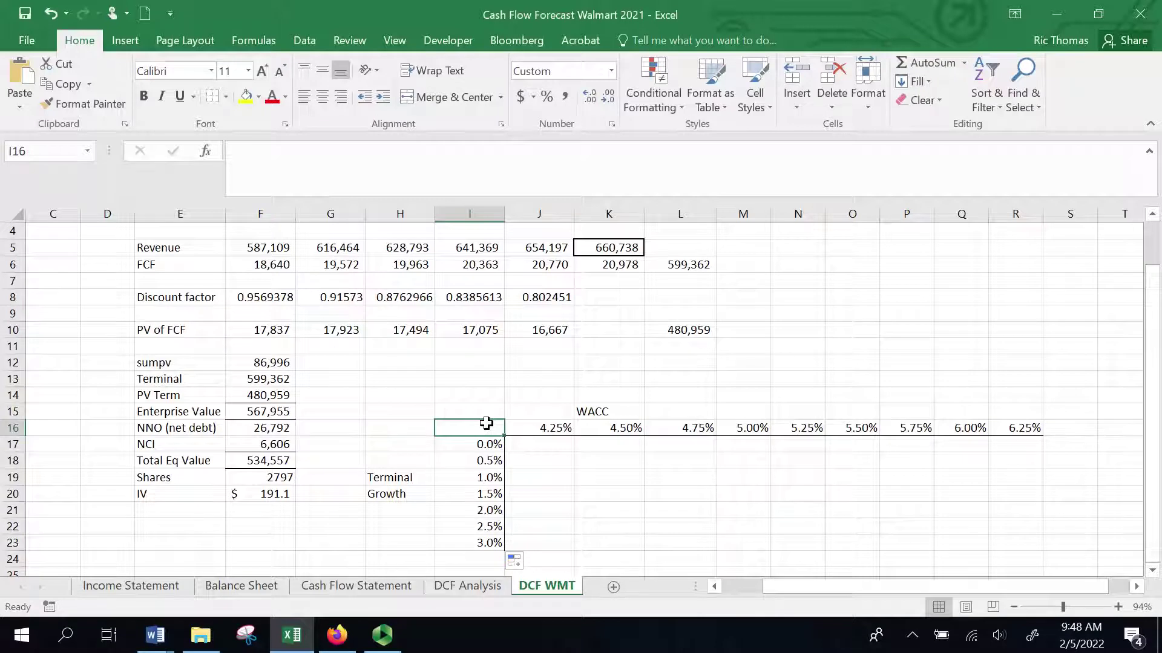
pyautogui.write('=')
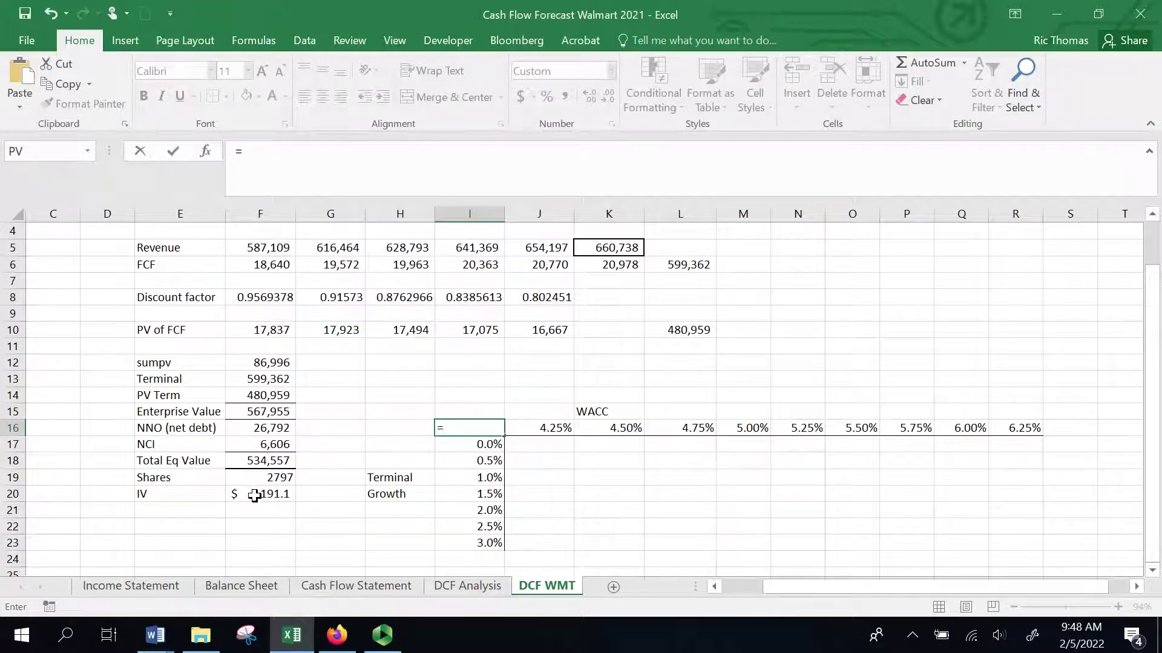
pyautogui.click(254, 495)
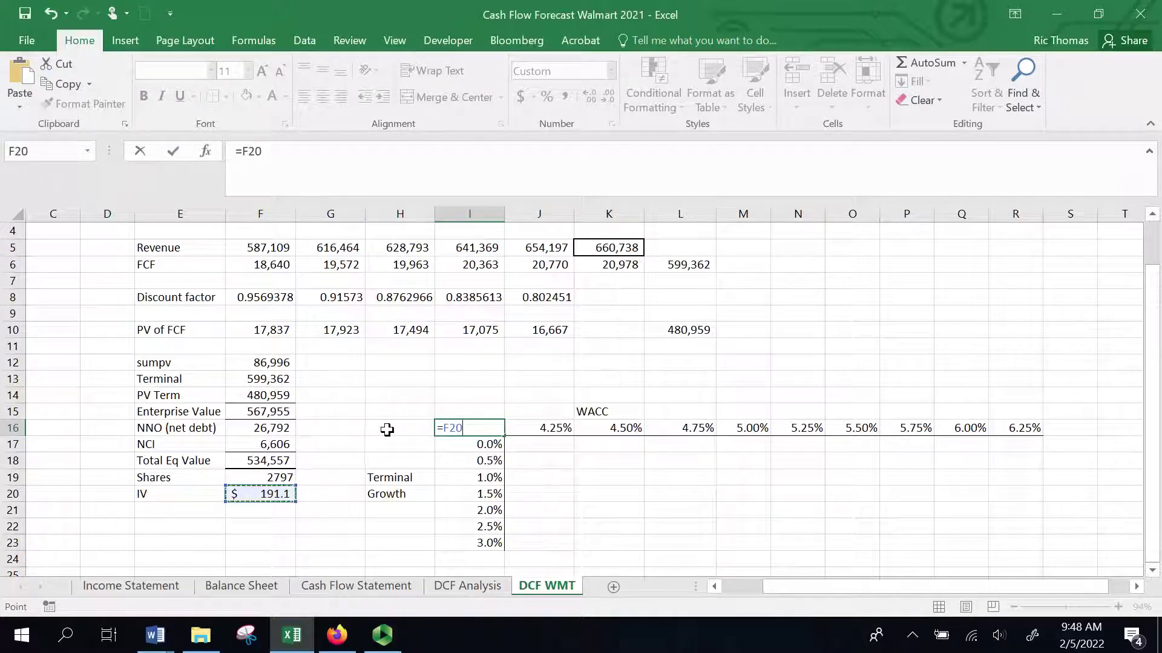
pyautogui.press('Return')
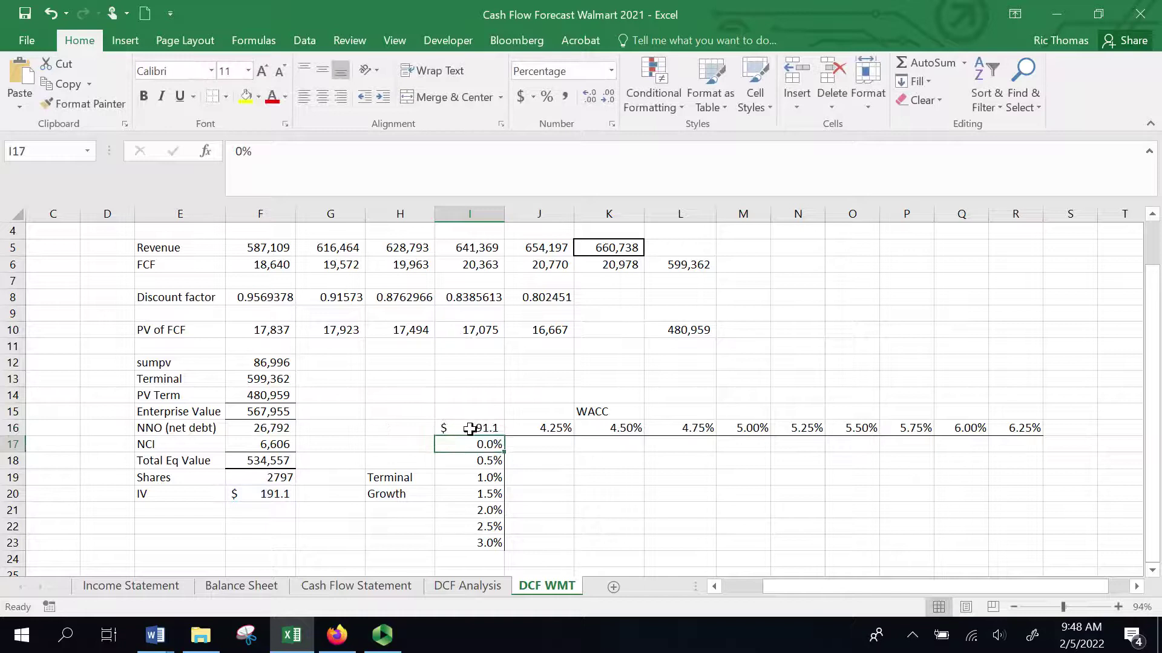
# Create a What-If Data Table over I16:S23 with WACC cell B10 as row input and Terminal Growth cell B9 as column input.
pyautogui.moveTo(461, 428); pyautogui.dragTo(1058, 541)
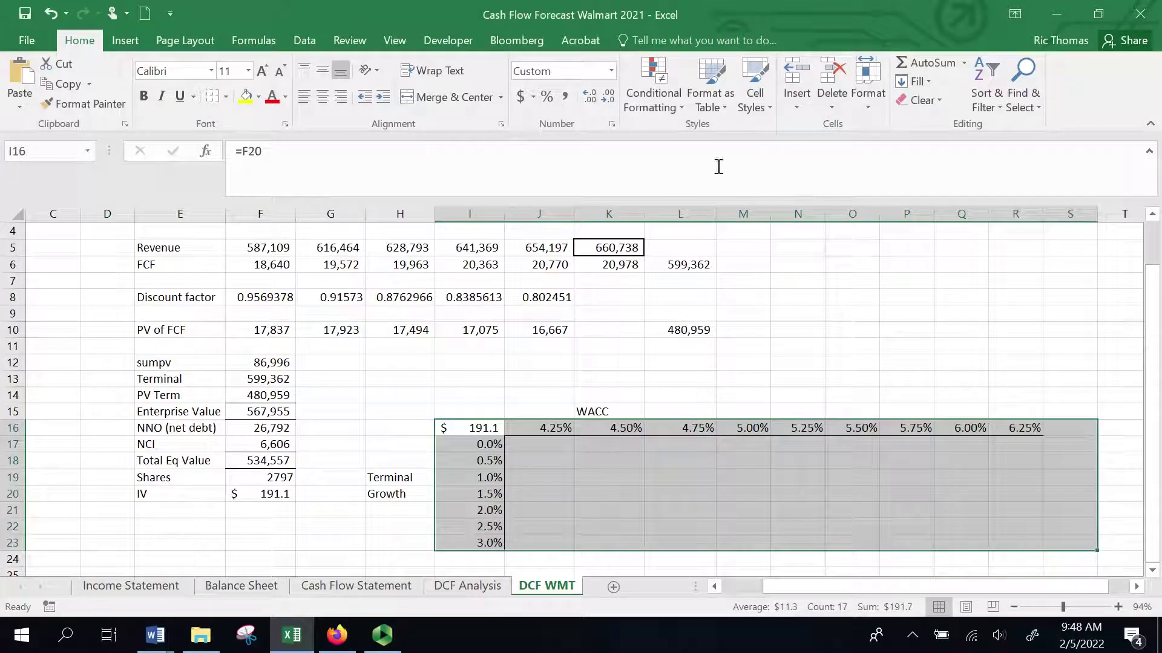
pyautogui.click(298, 40)
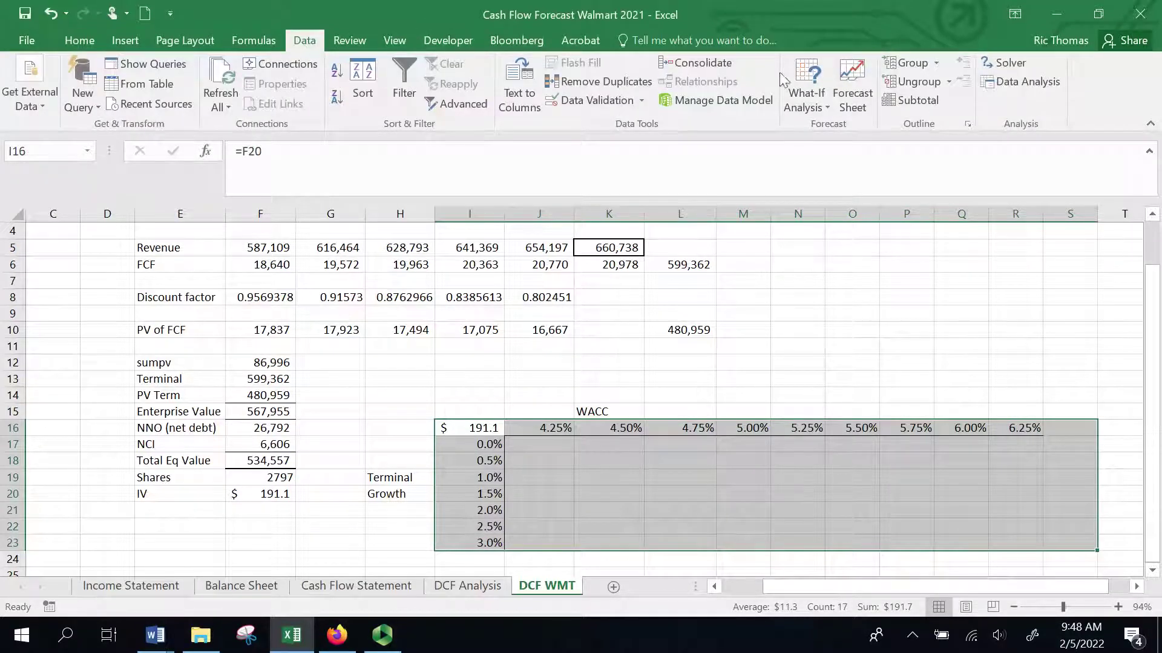
pyautogui.click(805, 81)
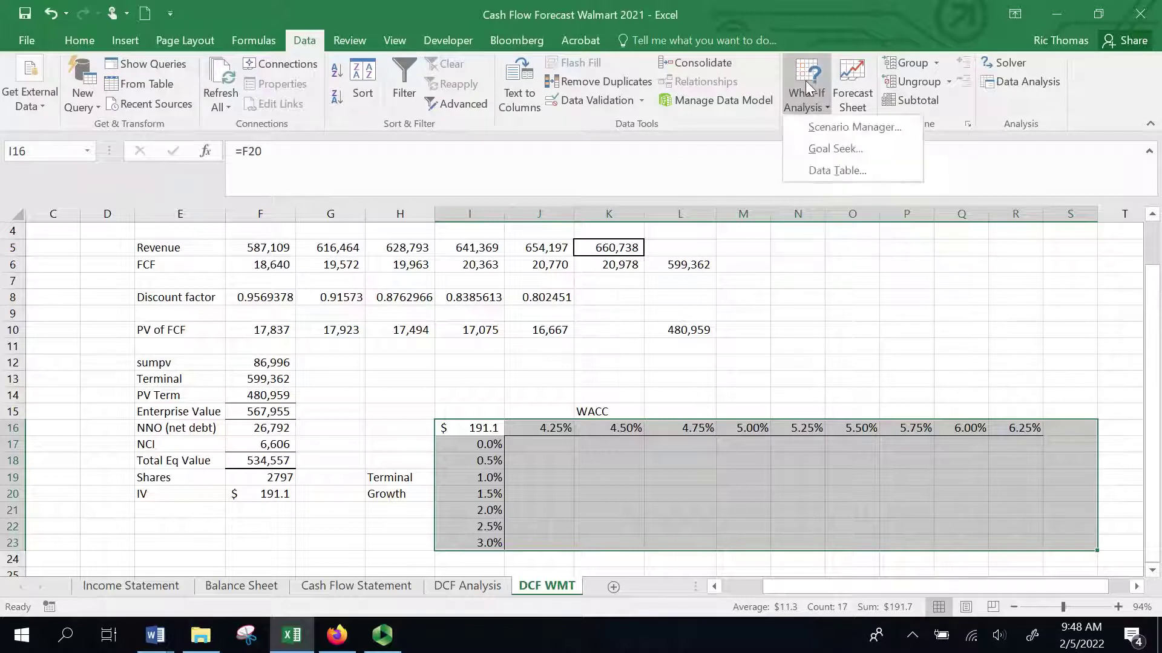
pyautogui.click(830, 171)
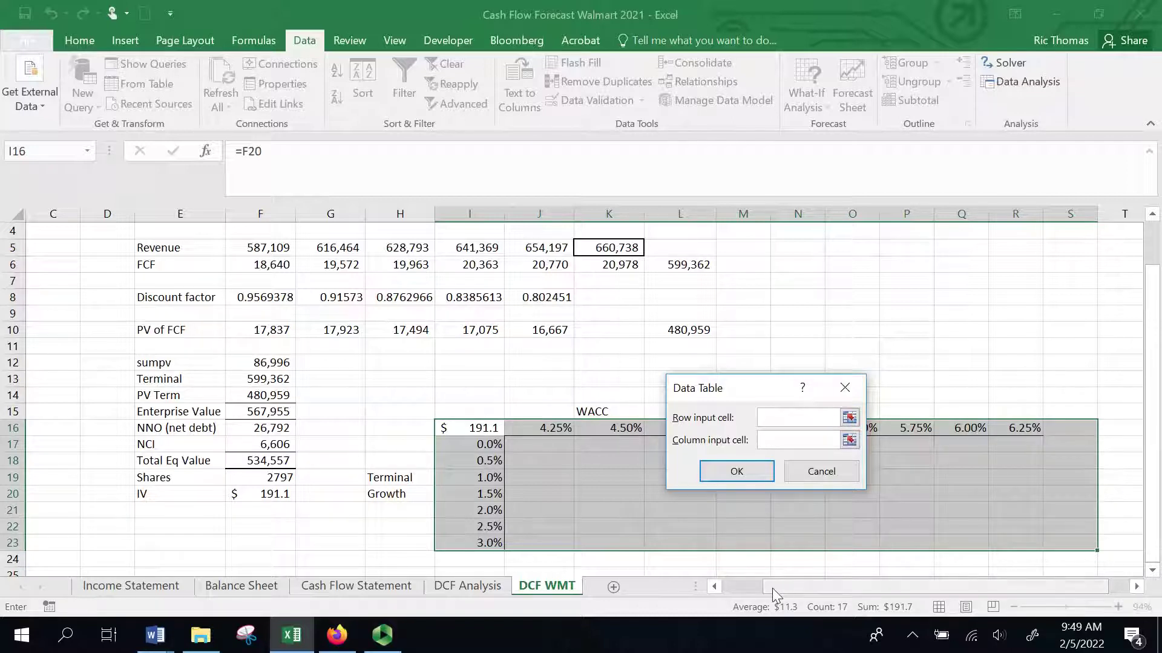
pyautogui.moveTo(773, 587); pyautogui.dragTo(721, 591)
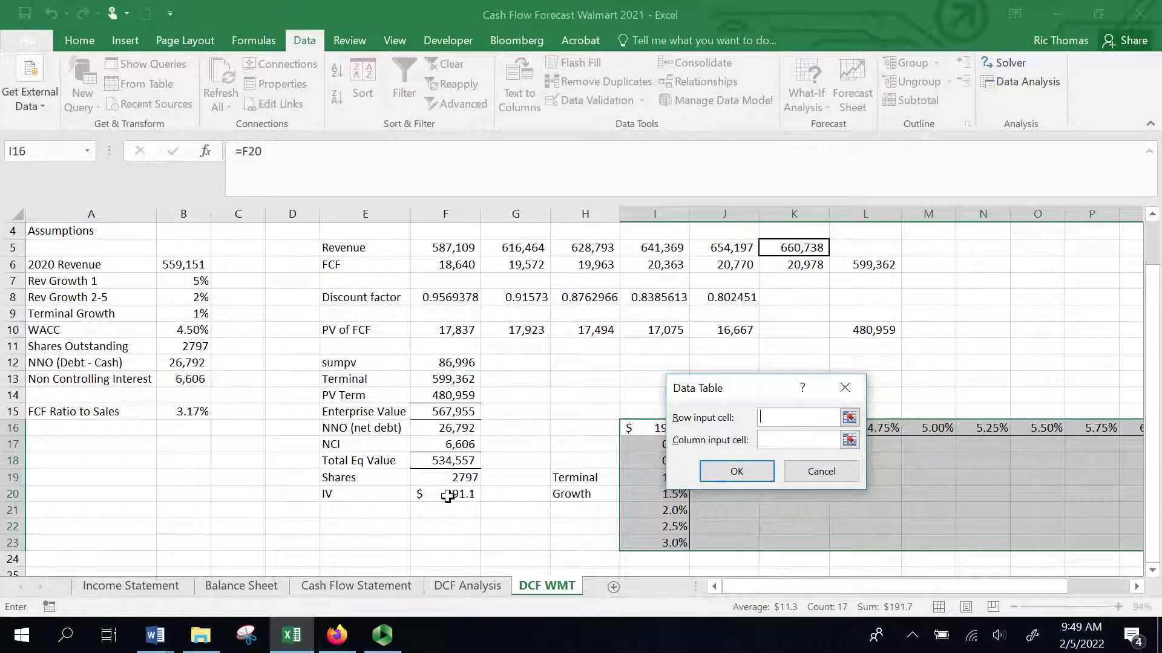
pyautogui.click(191, 330)
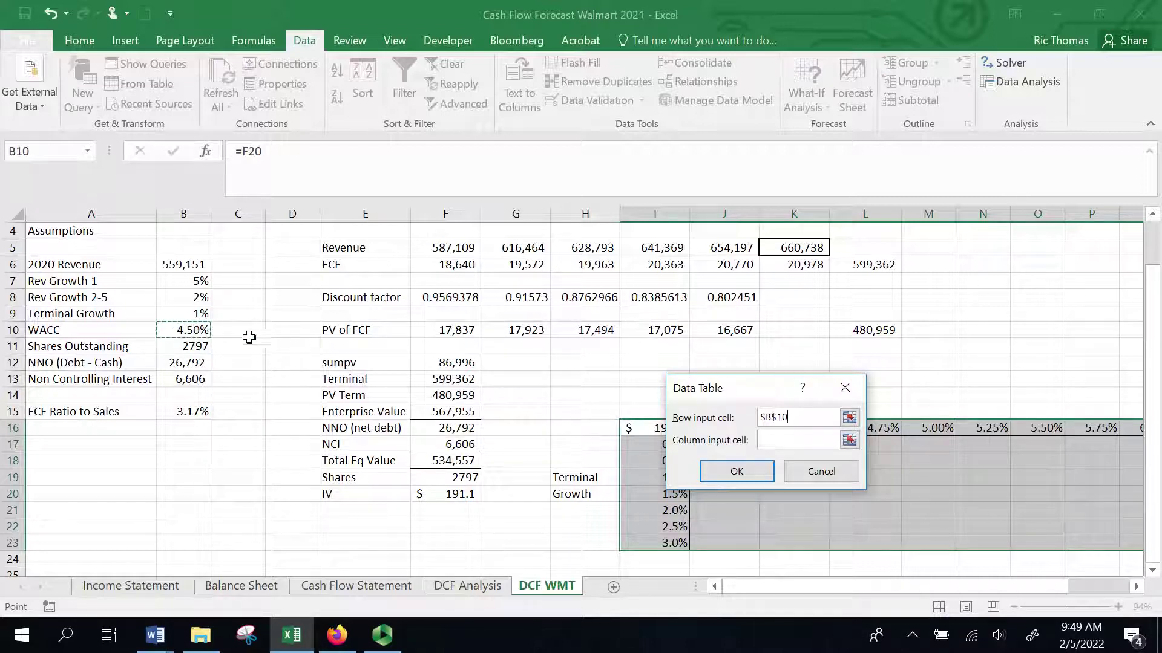
pyautogui.click(790, 445)
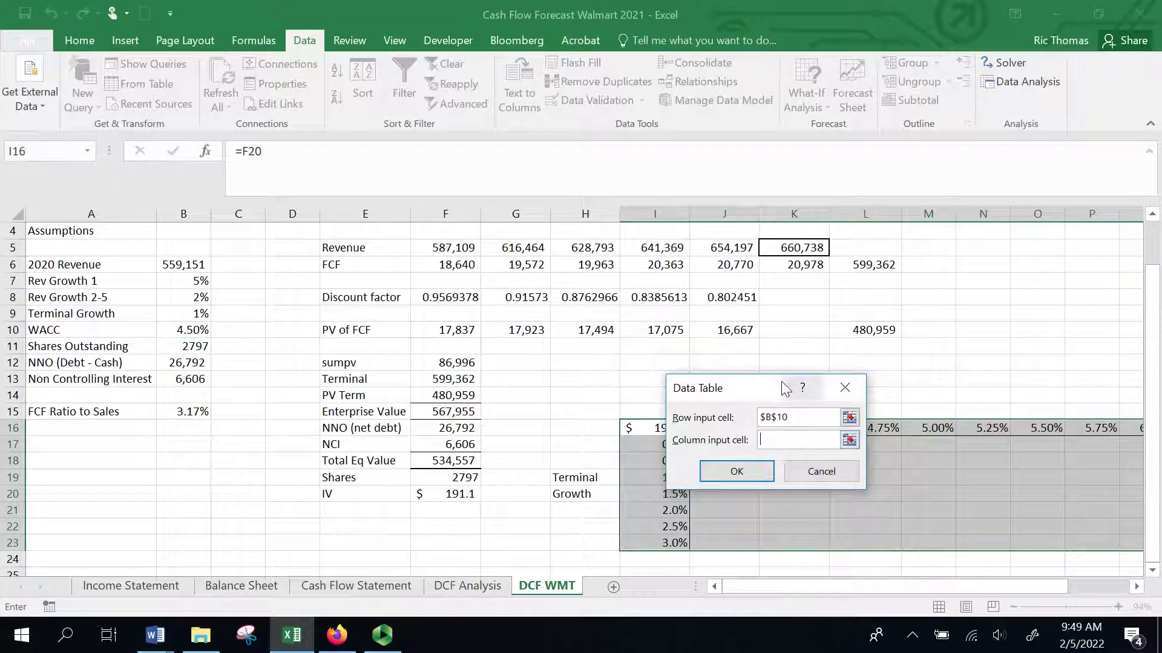
pyautogui.moveTo(764, 393); pyautogui.dragTo(829, 384)
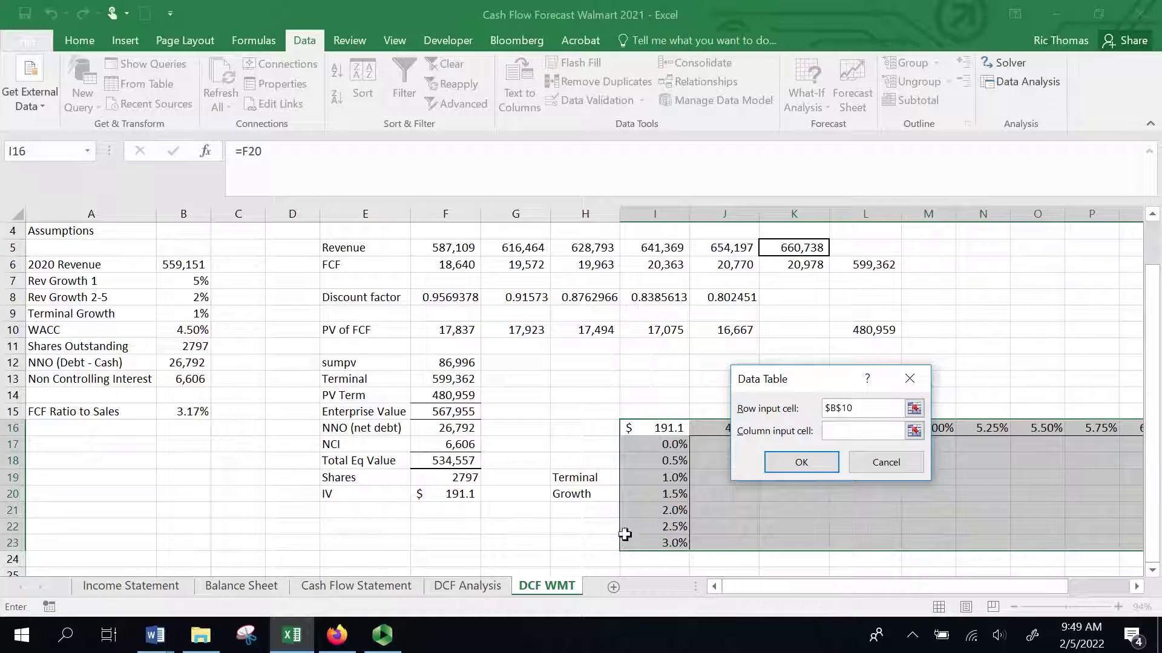
pyautogui.click(187, 313)
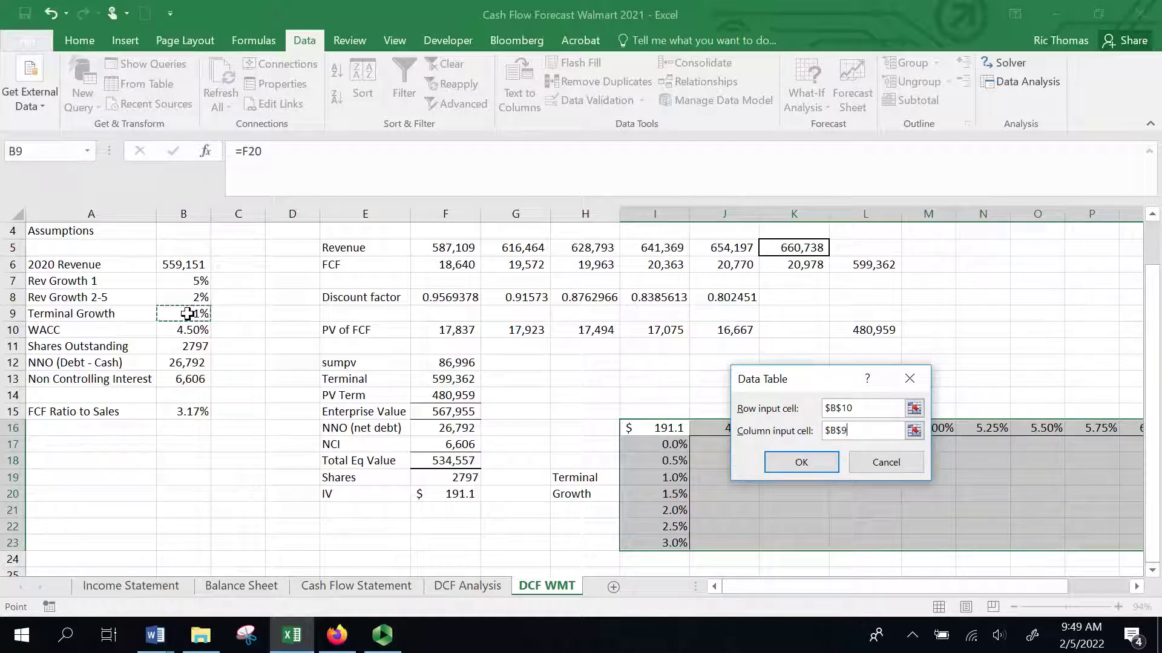
pyautogui.click(799, 464)
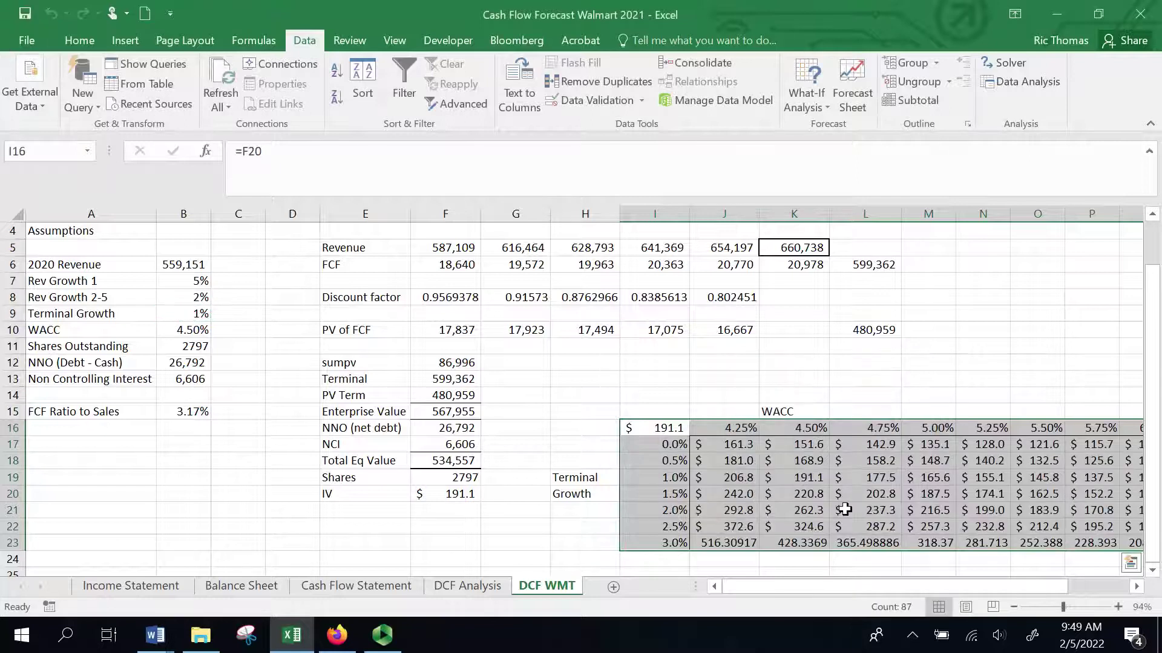
# Format the 3.0% growth row J23:R23 of the sensitivity table as Accounting currency with one decimal place.
pyautogui.click(737, 540)
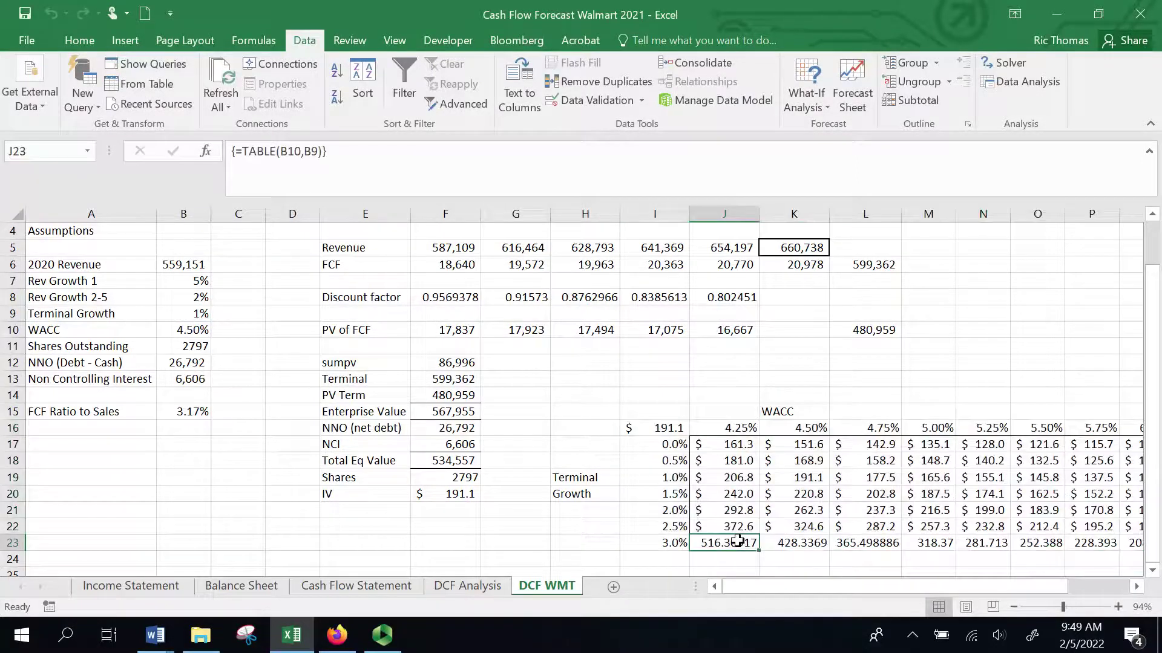
pyautogui.hotkey('shift', 'Right')
pyautogui.hotkey('shift', 'Right')
pyautogui.hotkey('shift', 'Right')
pyautogui.hotkey('shift', 'Right')
pyautogui.hotkey('shift', 'Right')
pyautogui.hotkey('shift', 'Right')
pyautogui.hotkey('shift', 'Right')
pyautogui.hotkey('shift', 'Right')
pyautogui.hotkey('shift', 'Right')
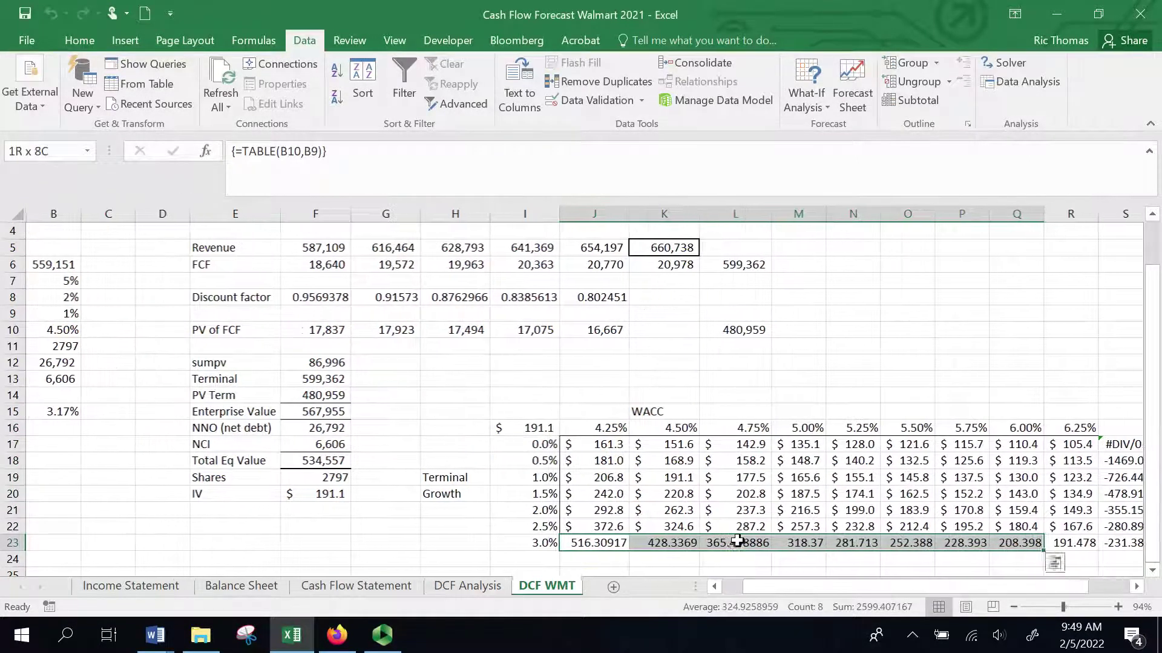
pyautogui.hotkey('shift', 'Left')
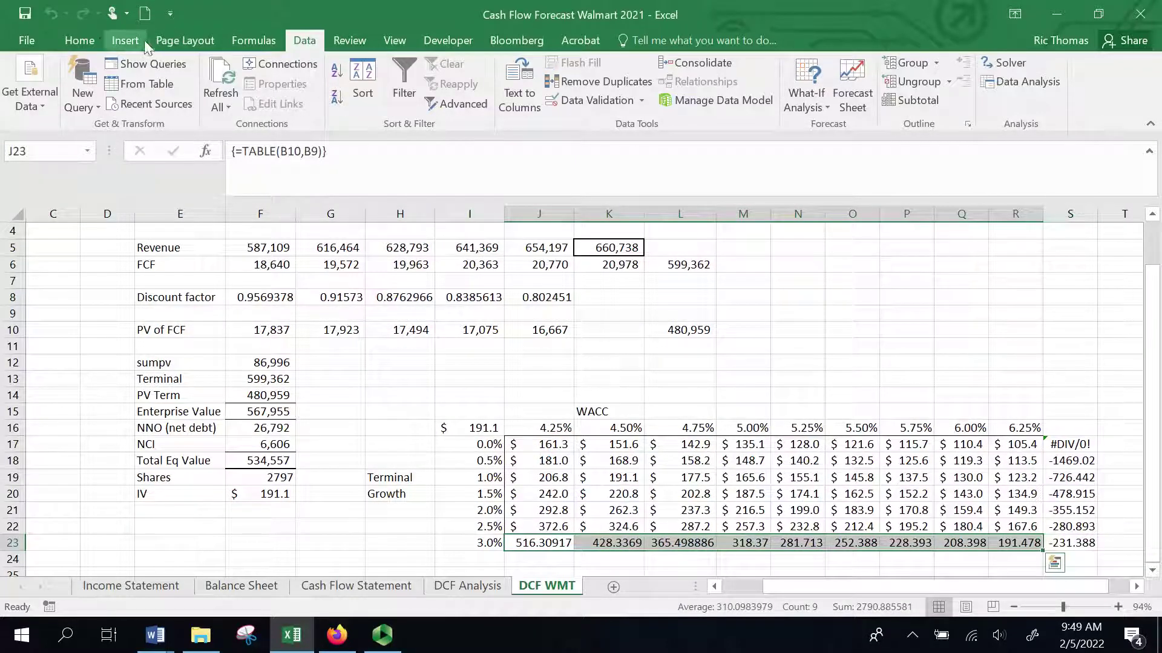
pyautogui.click(79, 40)
pyautogui.click(519, 97)
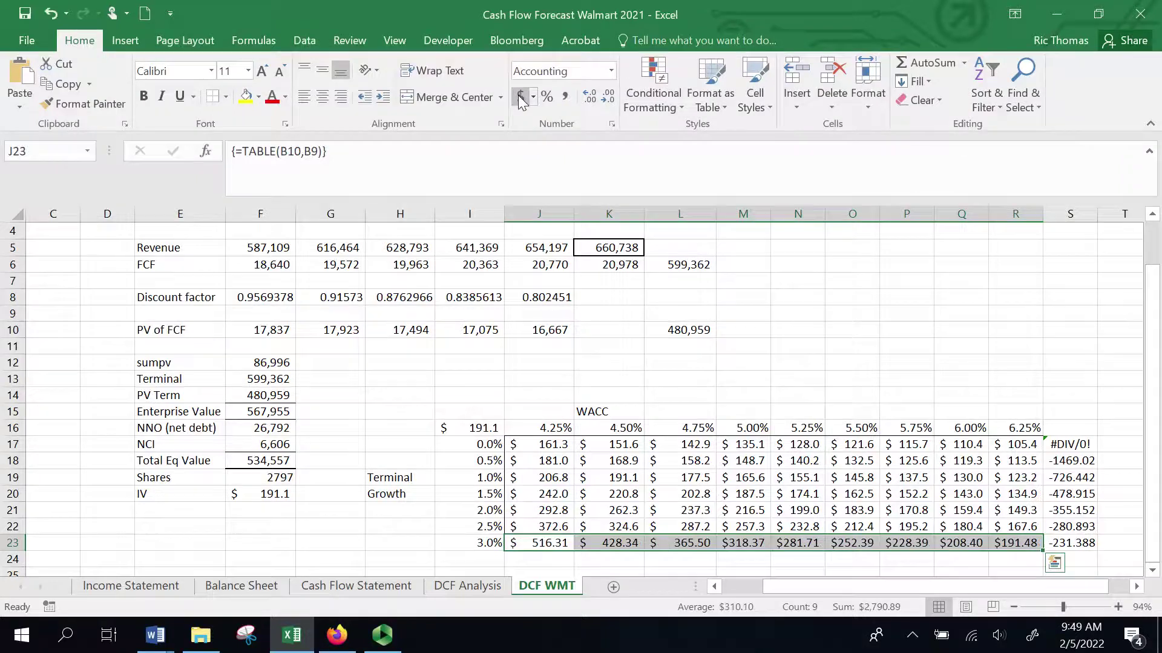
pyautogui.rightClick(621, 108)
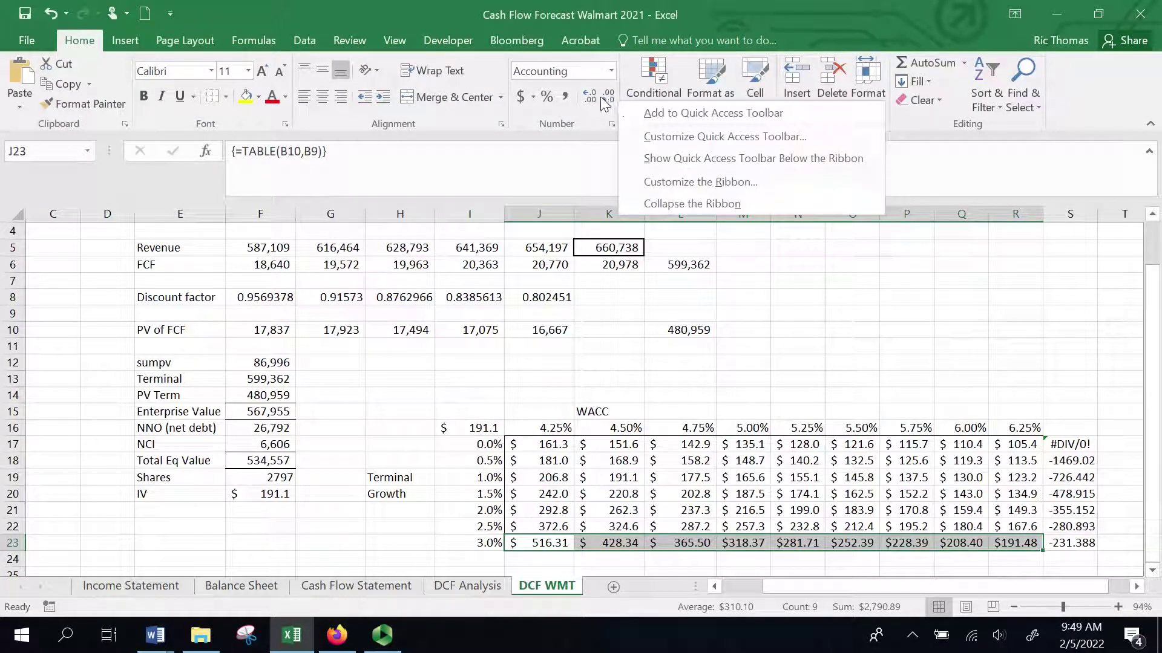
pyautogui.click(608, 99)
pyautogui.click(608, 98)
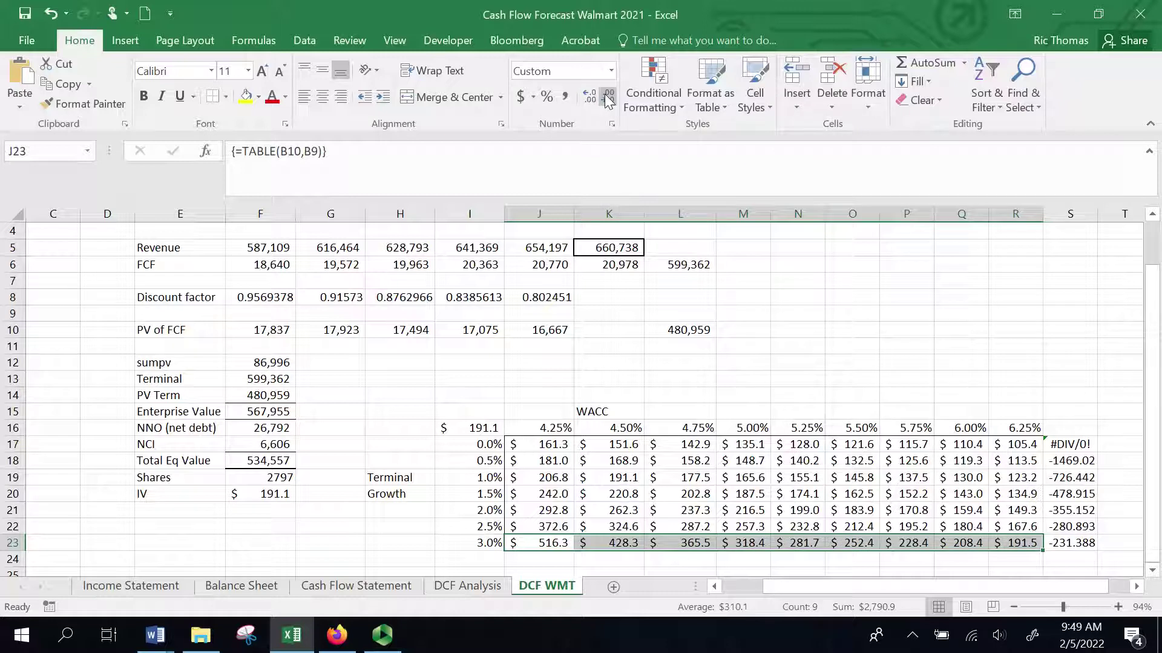
# Try to clear the extra data table column in S17:S24.
pyautogui.click(1066, 439)
pyautogui.moveTo(1066, 439); pyautogui.dragTo(1081, 563)
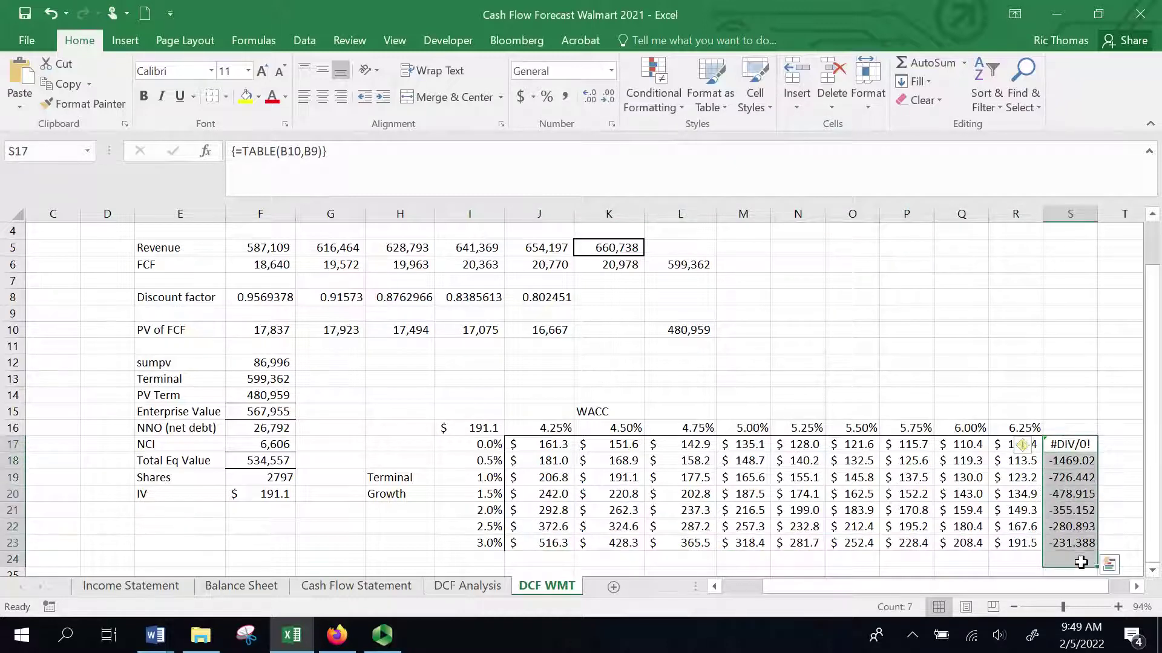
pyautogui.press('Delete')
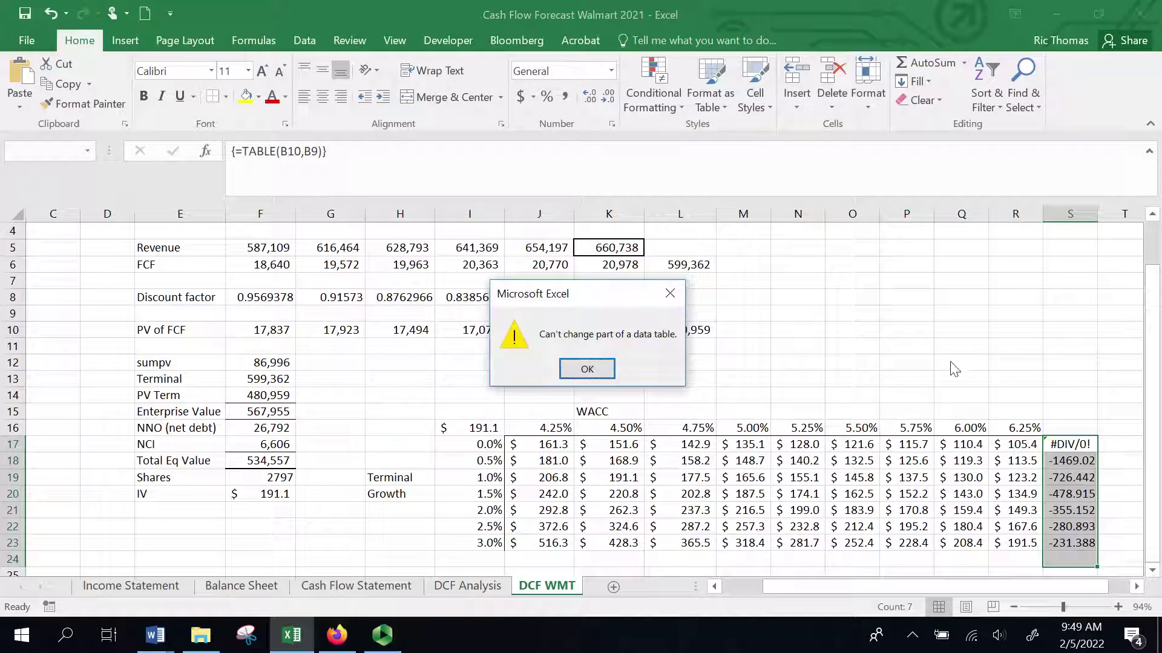
pyautogui.press('Return')
pyautogui.click(1032, 343)
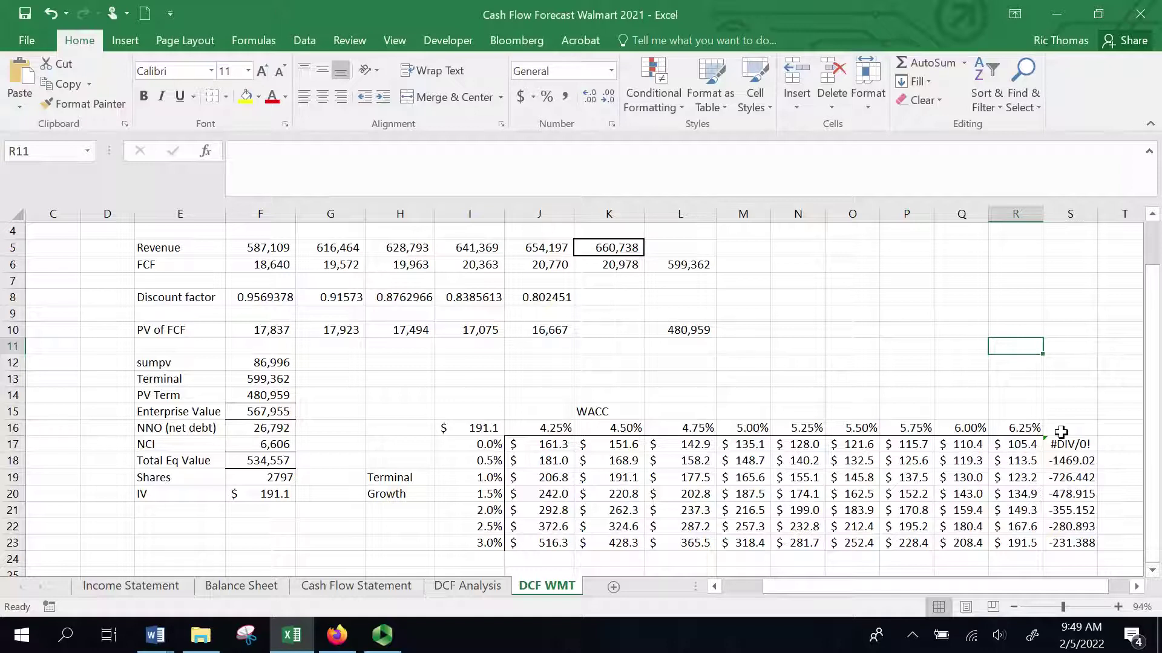
# Enter a WACC rate of 6.5% in S16 as the heading of the sensitivity table's last column.
pyautogui.click(1064, 429)
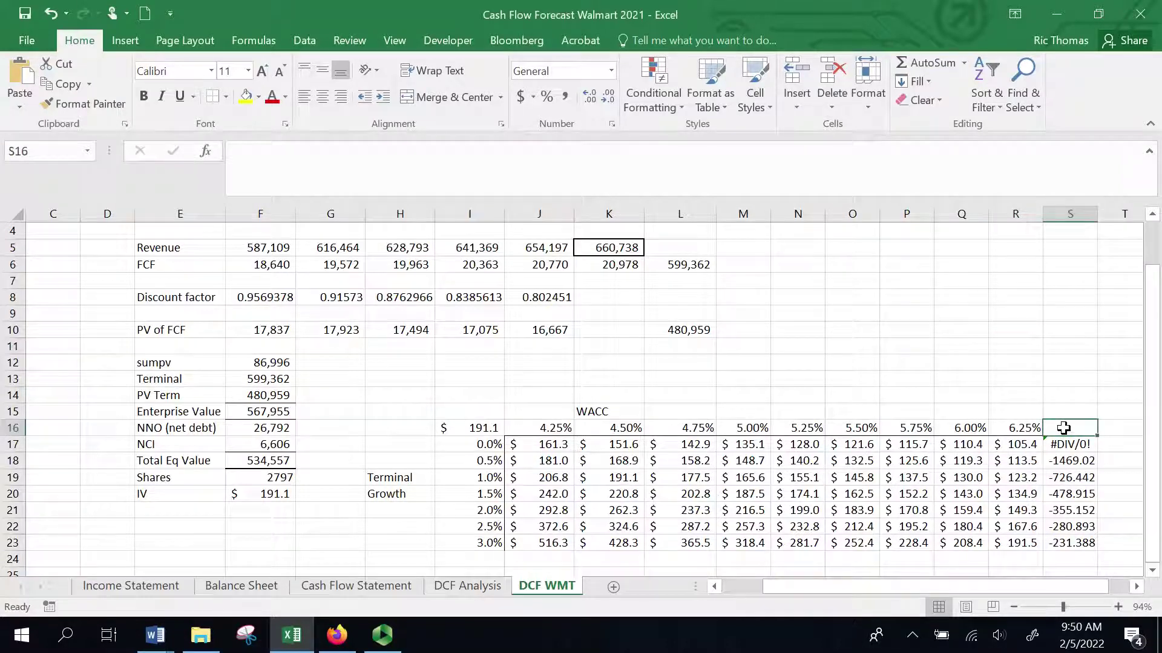
pyautogui.write('6.5')
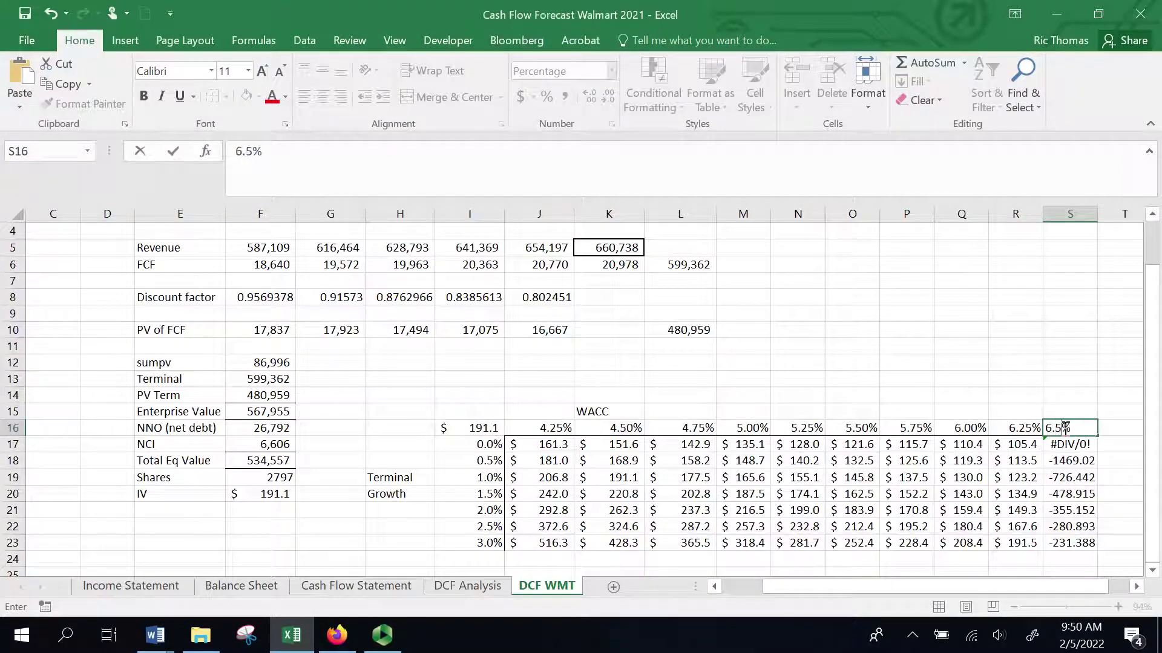
pyautogui.press('Return')
# Format the 6.50% WACC column S17:S23 as Accounting currency with one decimal place.
pyautogui.moveTo(1069, 446); pyautogui.dragTo(1074, 490)
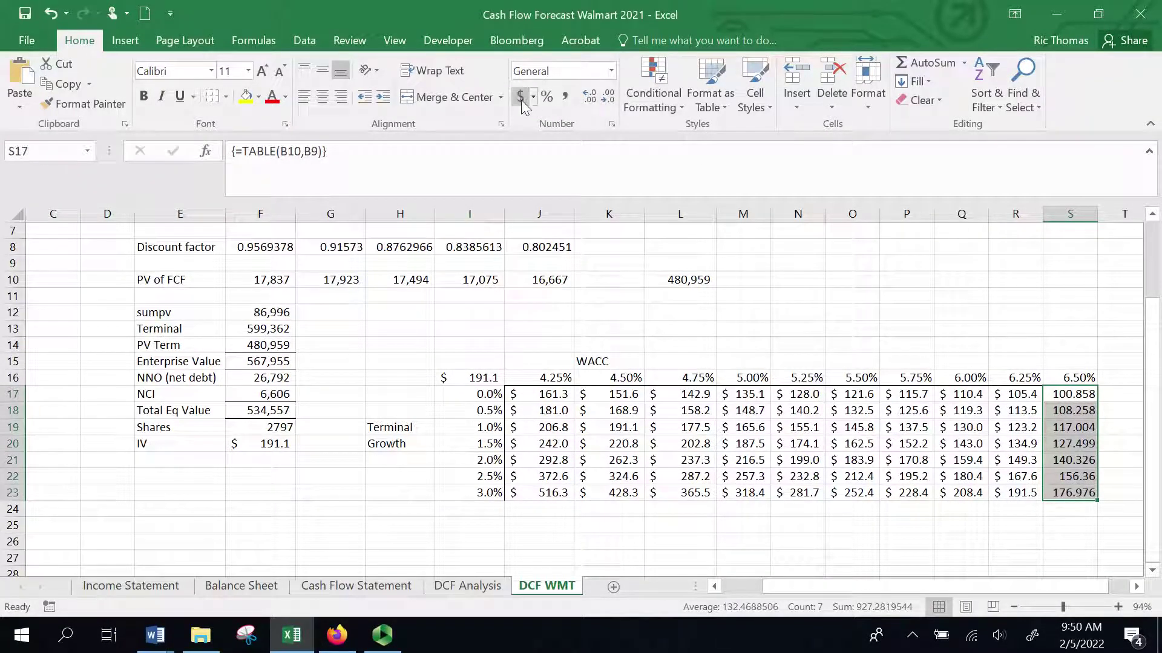
pyautogui.click(521, 97)
pyautogui.click(604, 98)
pyautogui.click(833, 234)
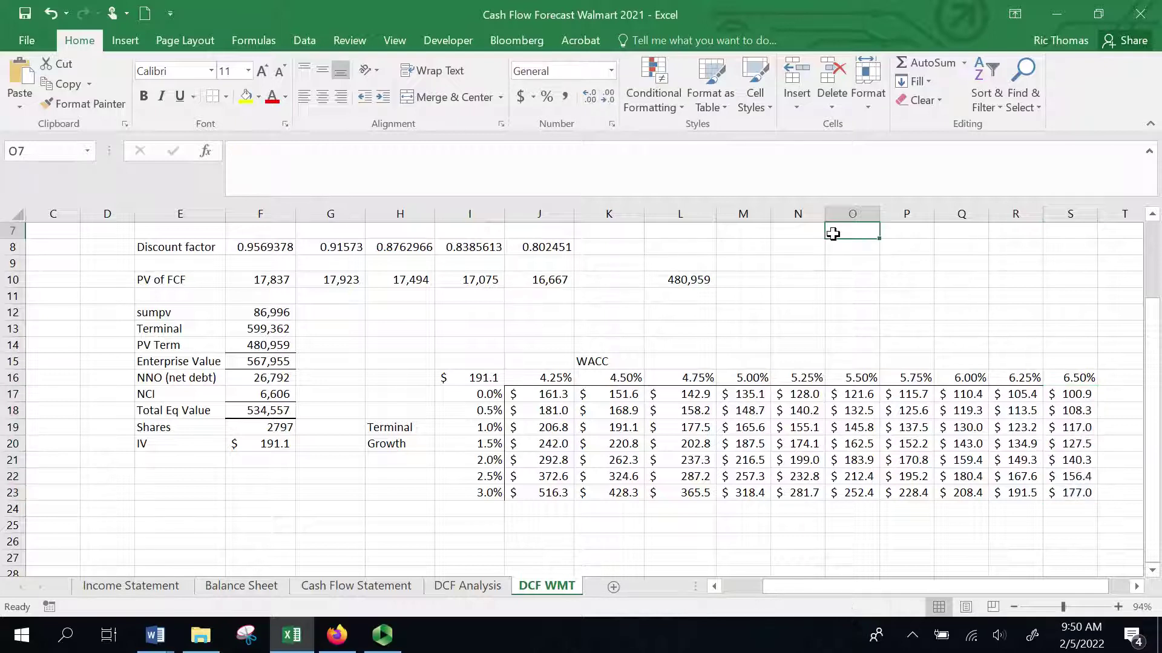
# Examine how the intrinsic value per share varies across the WACC and terminal growth combinations in the sensitivity table.
pyautogui.click(584, 392)
pyautogui.press('Right')
pyautogui.press('Right')
pyautogui.press('Right')
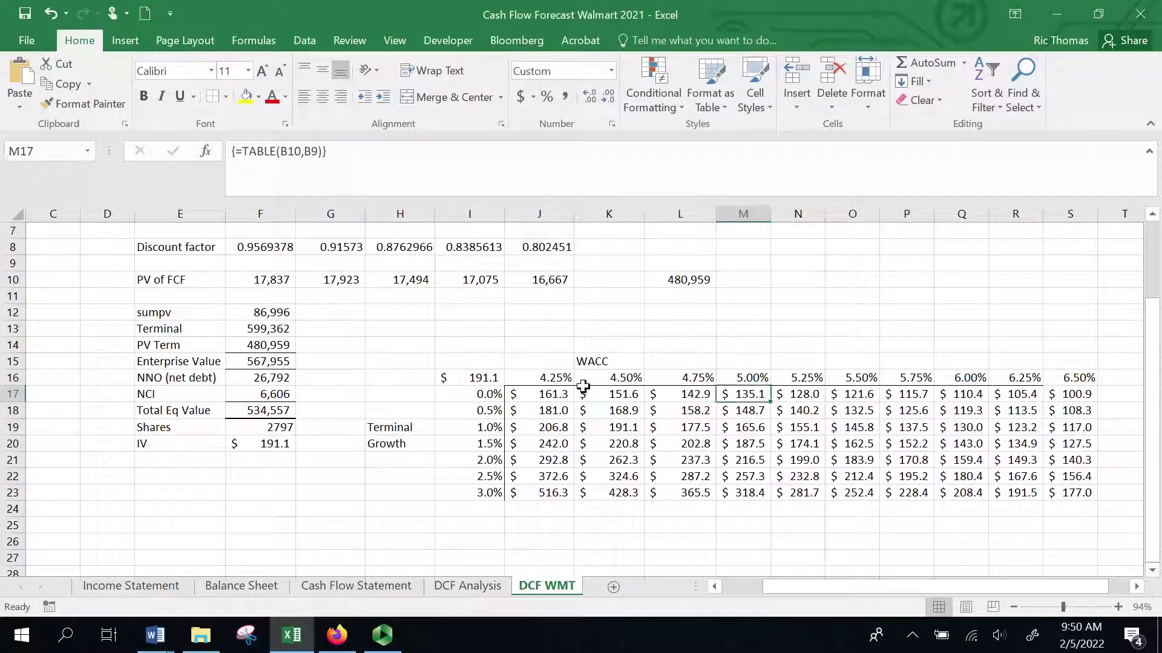
pyautogui.press('Left')
pyautogui.press('Left')
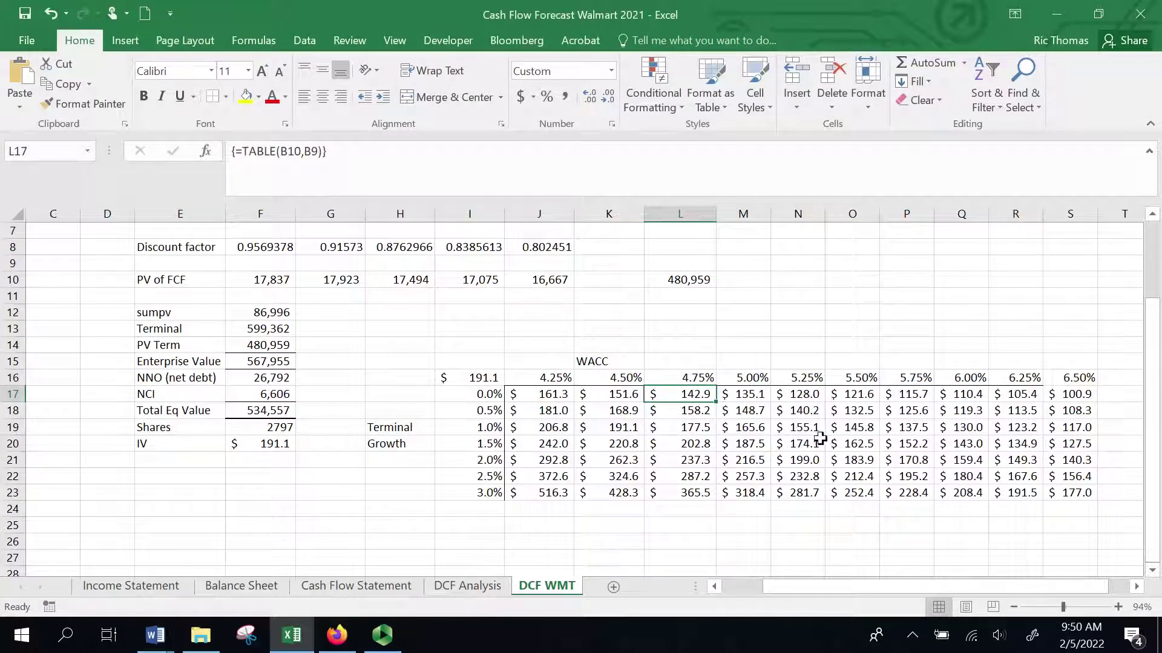
pyautogui.click(805, 411)
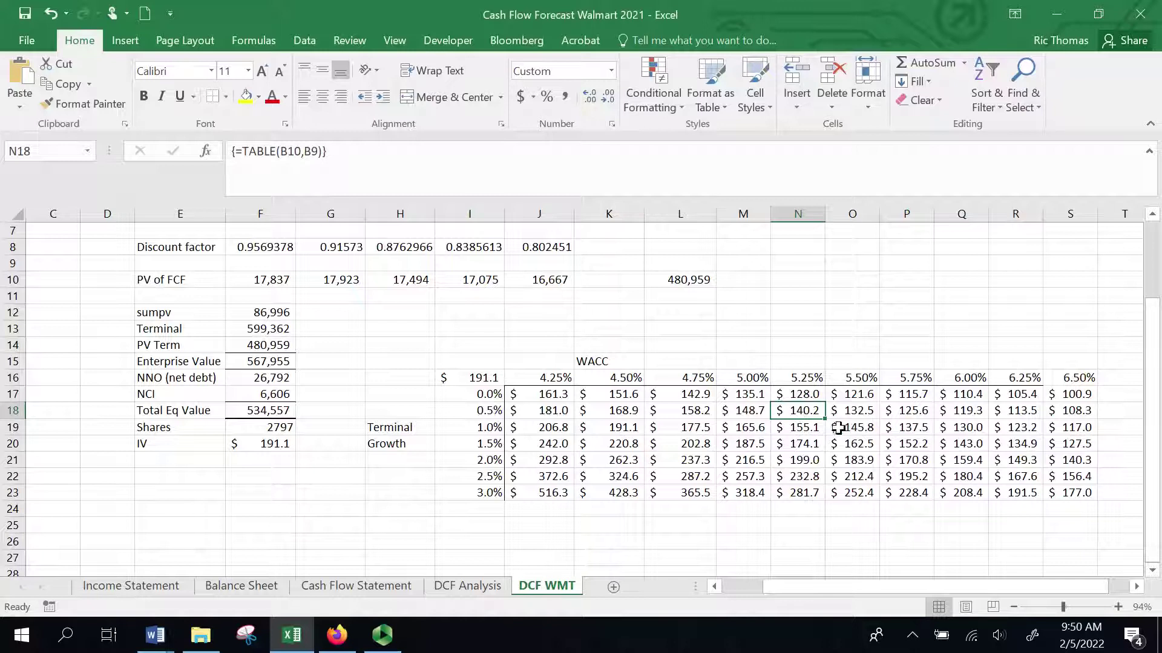
pyautogui.click(909, 428)
pyautogui.click(871, 431)
pyautogui.click(902, 427)
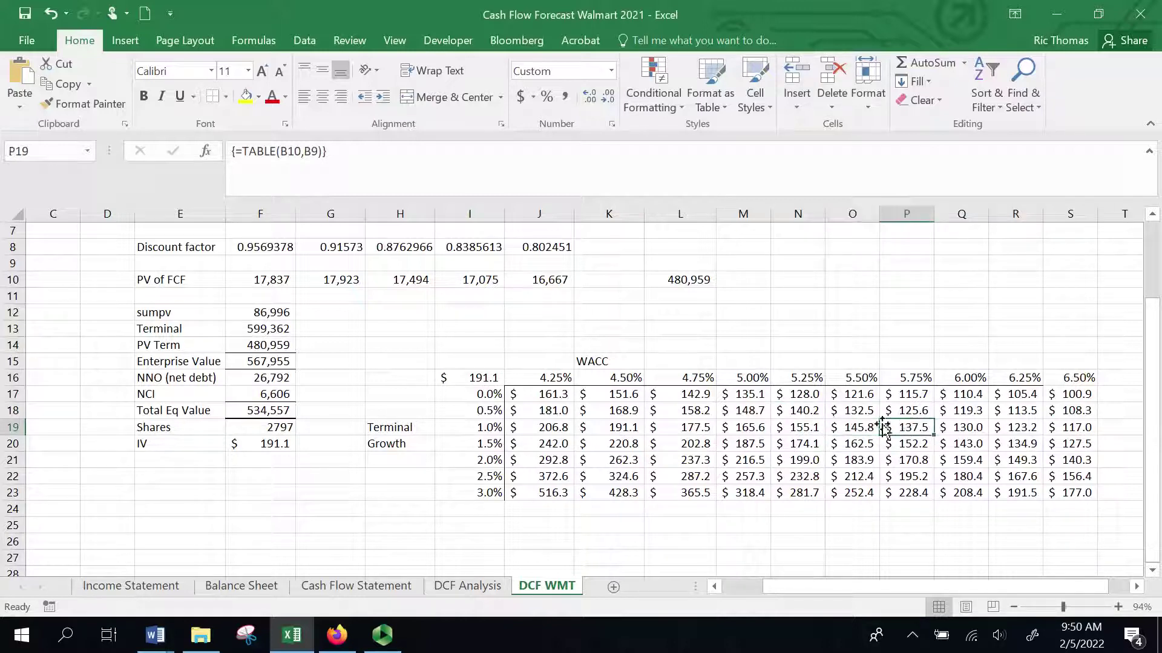
pyautogui.click(850, 428)
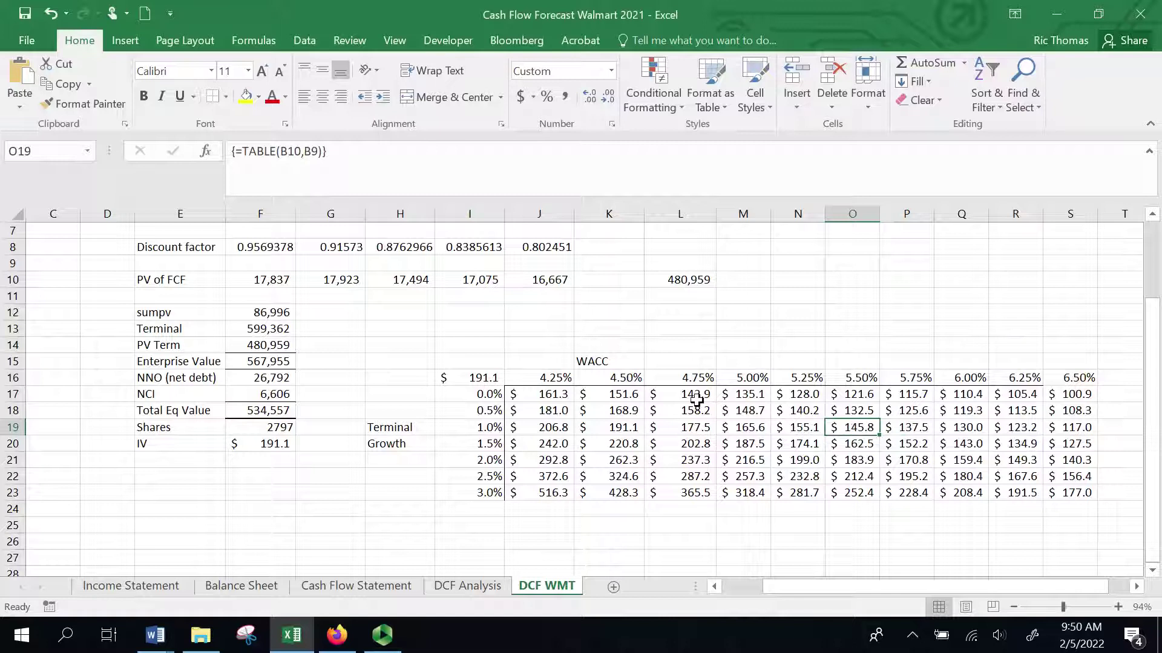
pyautogui.click(905, 425)
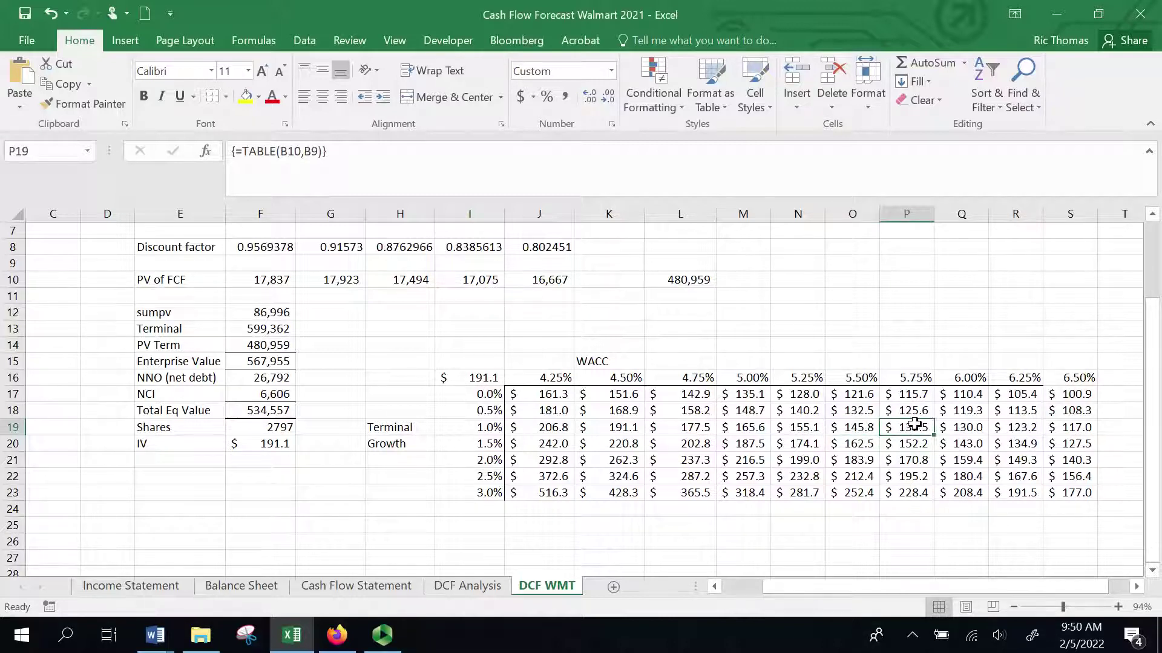
pyautogui.click(869, 429)
pyautogui.click(900, 431)
# Highlight the base-case cell K19, at 4.50% WACC and 1.0% terminal growth, with a yellow fill.
pyautogui.click(629, 373)
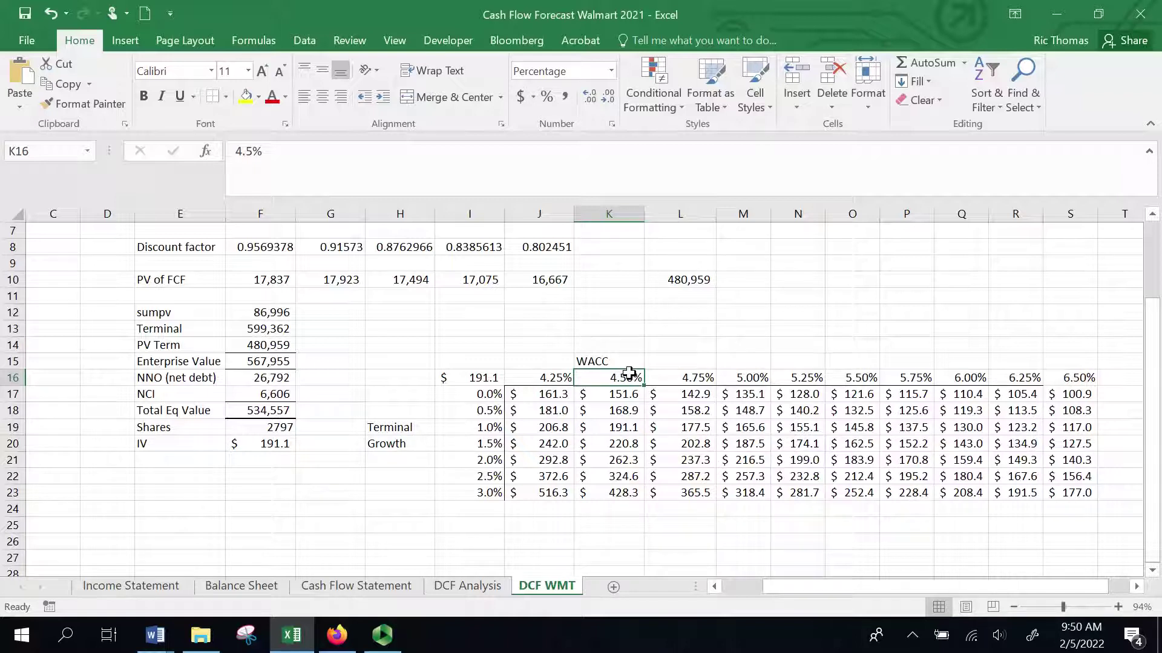
pyautogui.press('Down')
pyautogui.press('Down')
pyautogui.press('Down')
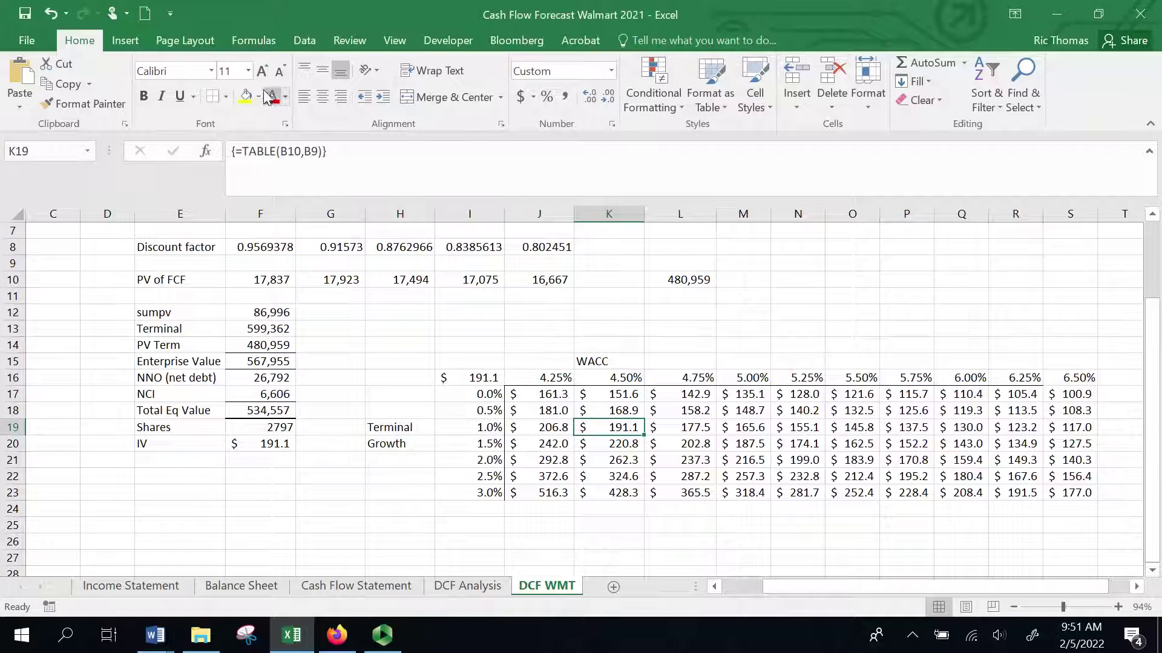
pyautogui.click(250, 104)
pyautogui.click(699, 322)
pyautogui.click(614, 428)
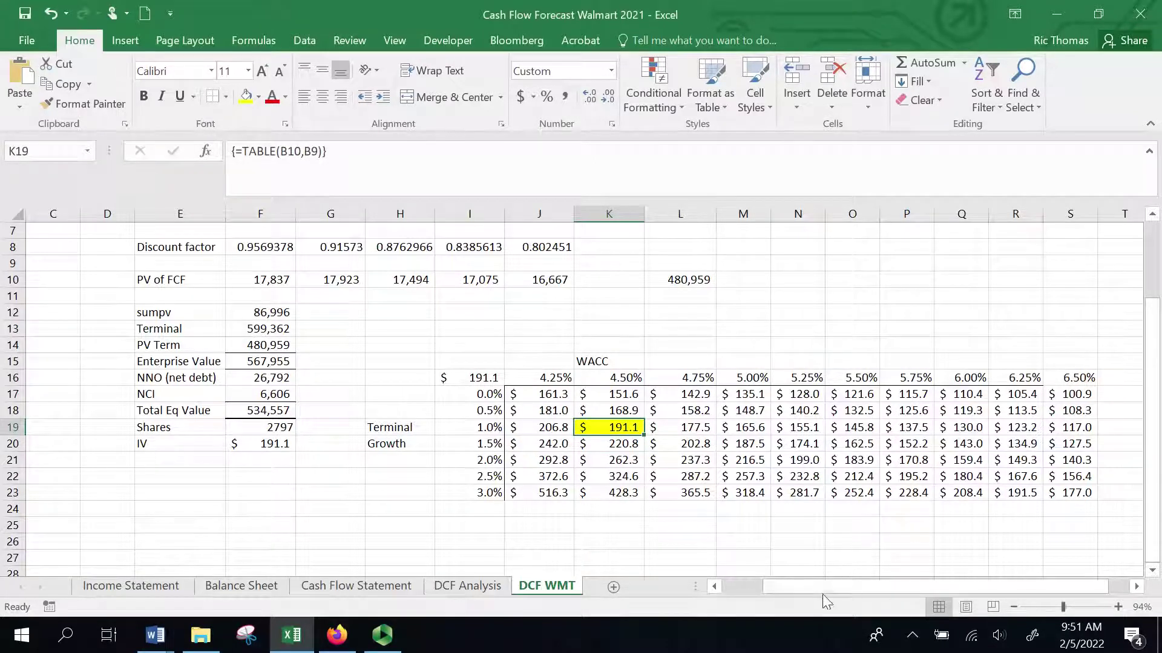
# Compare the intrinsic values at 4.25% WACC with 3.0% growth and at 6.25% WACC with 0.0% growth, and review the model's assumptions.
pyautogui.moveTo(822, 591); pyautogui.dragTo(811, 590)
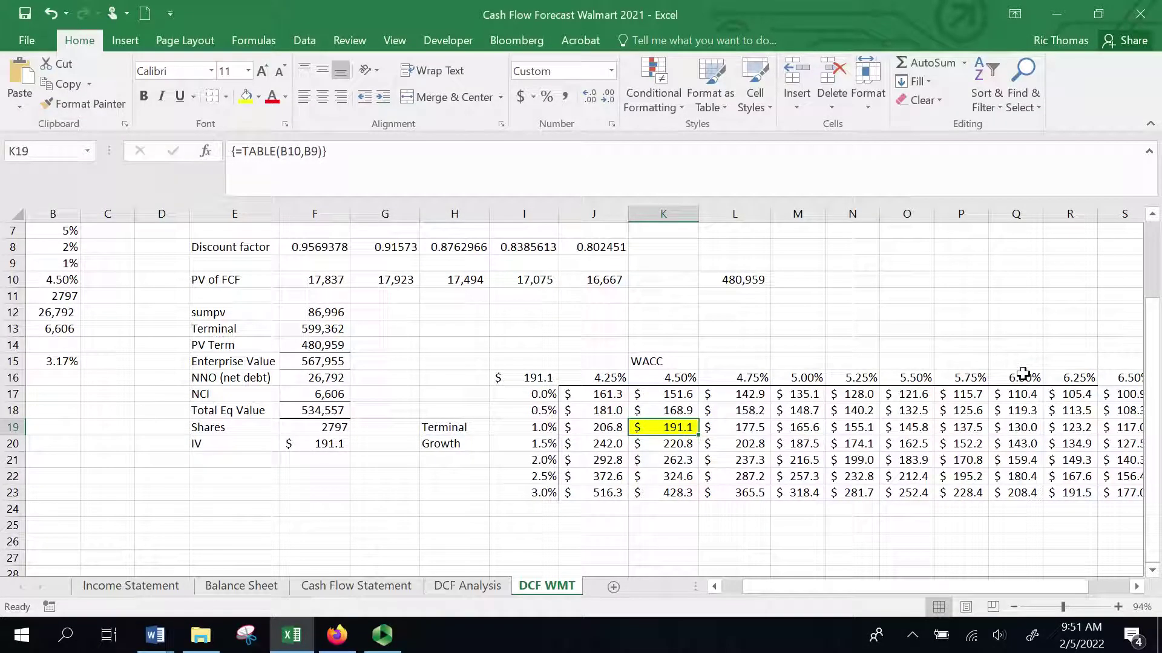
pyautogui.click(610, 376)
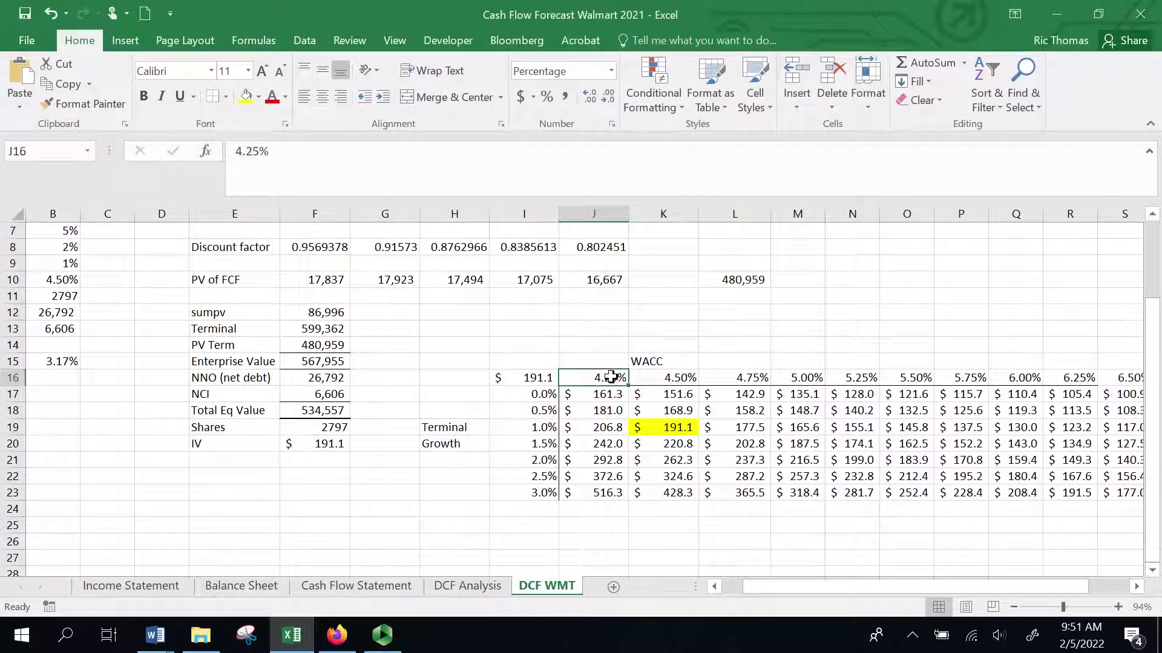
pyautogui.click(607, 494)
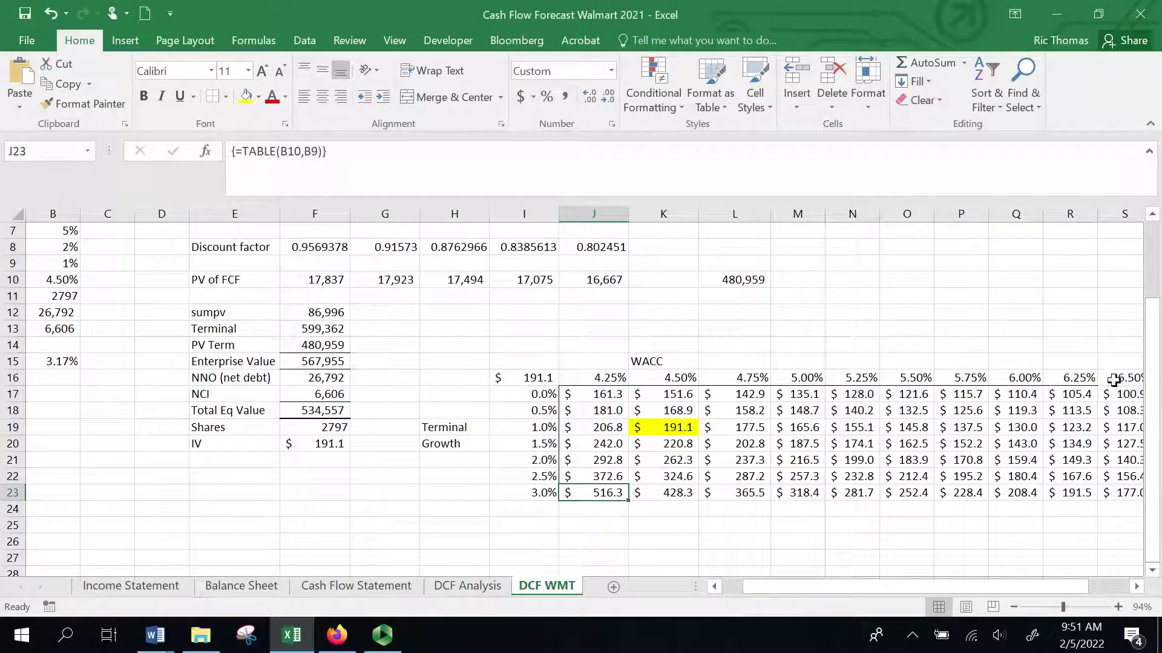
pyautogui.click(1090, 378)
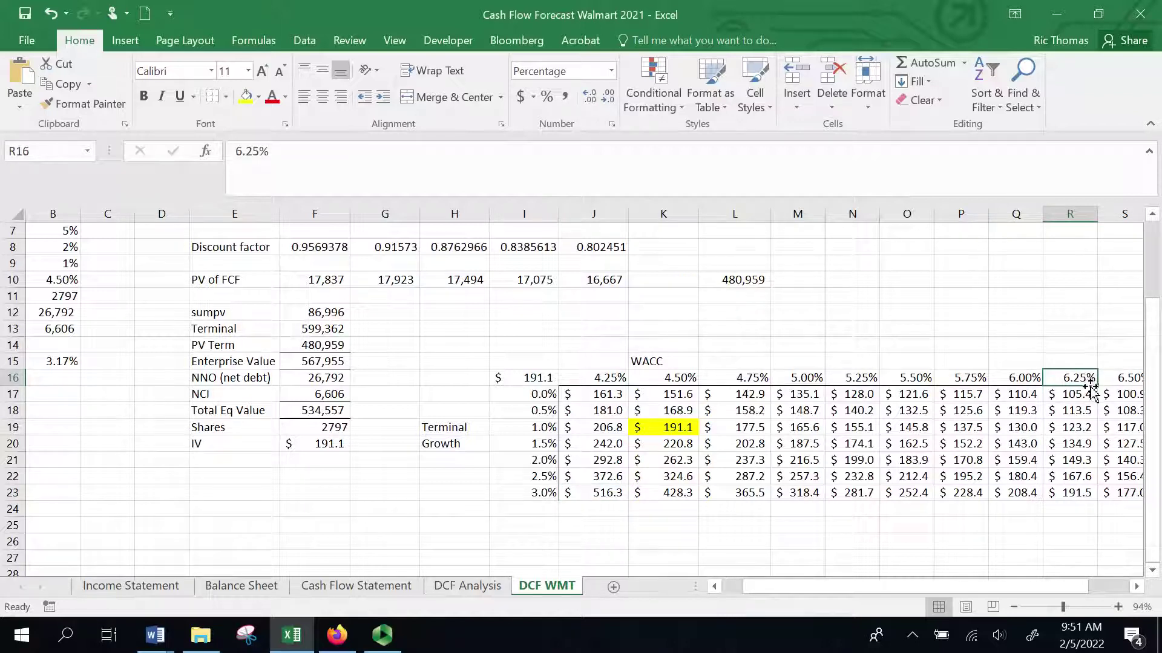
pyautogui.click(1083, 391)
pyautogui.moveTo(837, 582); pyautogui.dragTo(818, 587)
pyautogui.moveTo(1155, 320); pyautogui.dragTo(1150, 252)
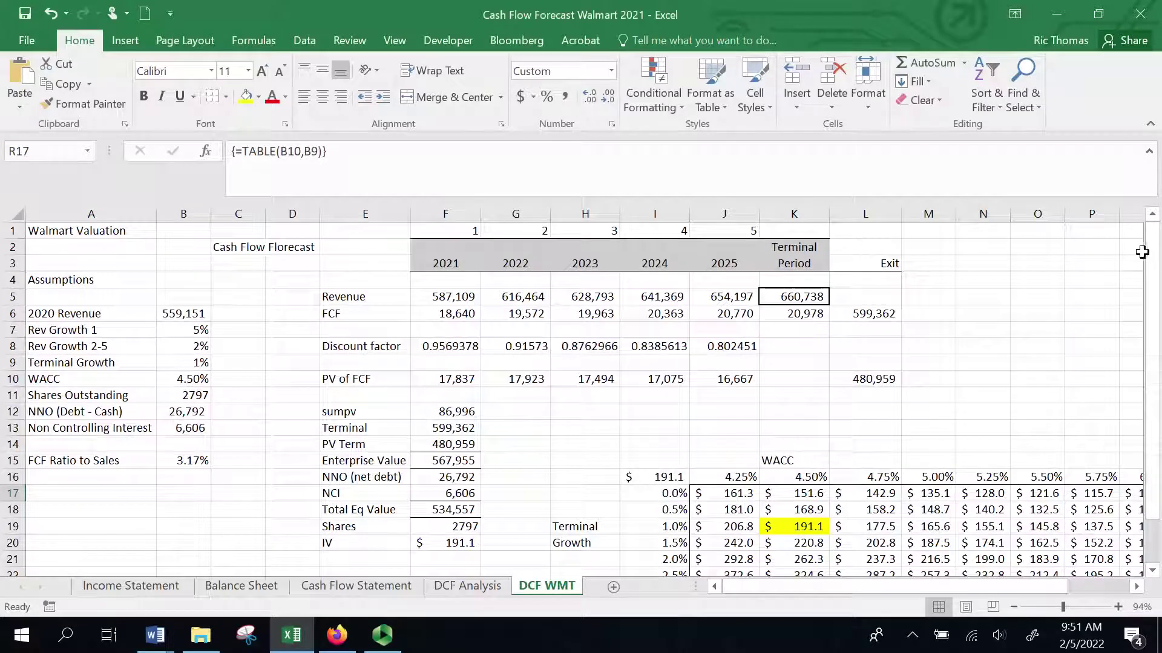